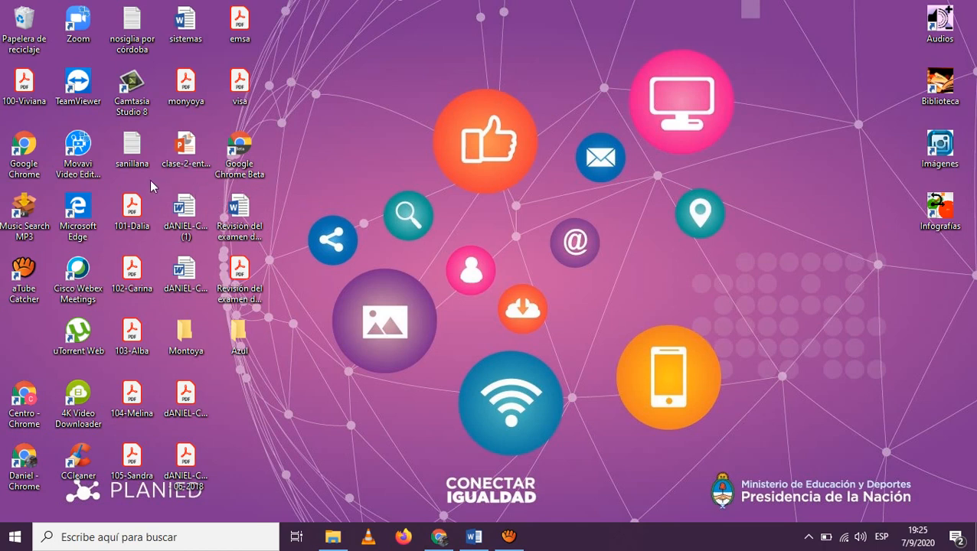
drag(149, 180, 263, 237)
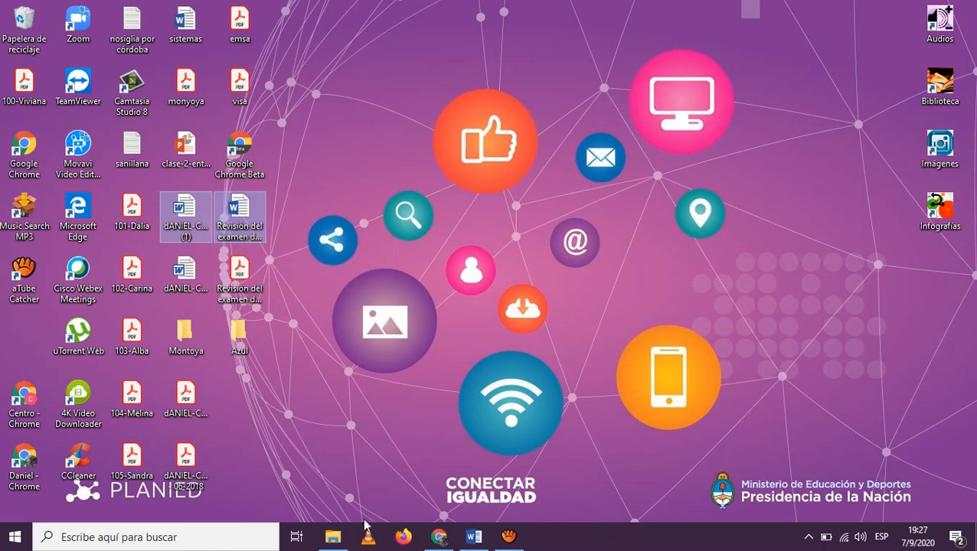
click(508, 536)
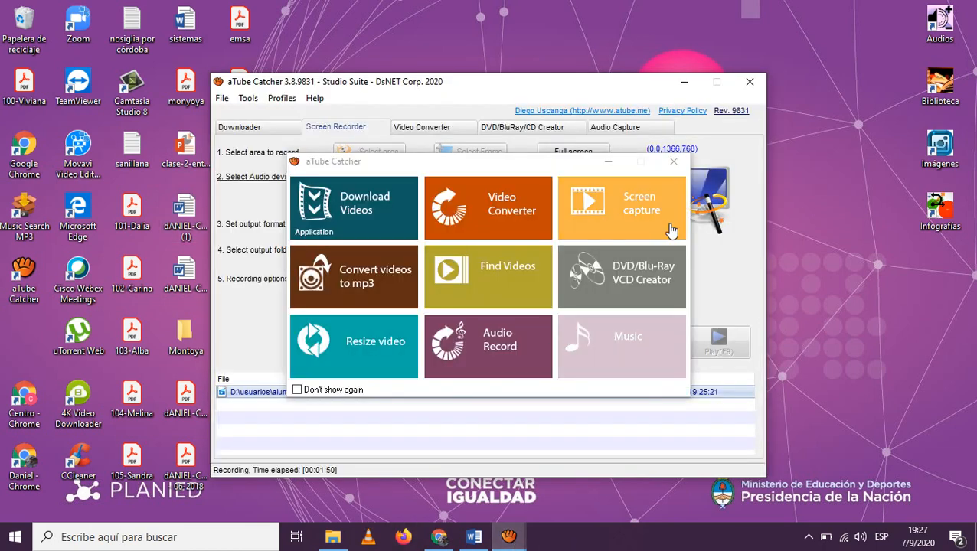
click(609, 164)
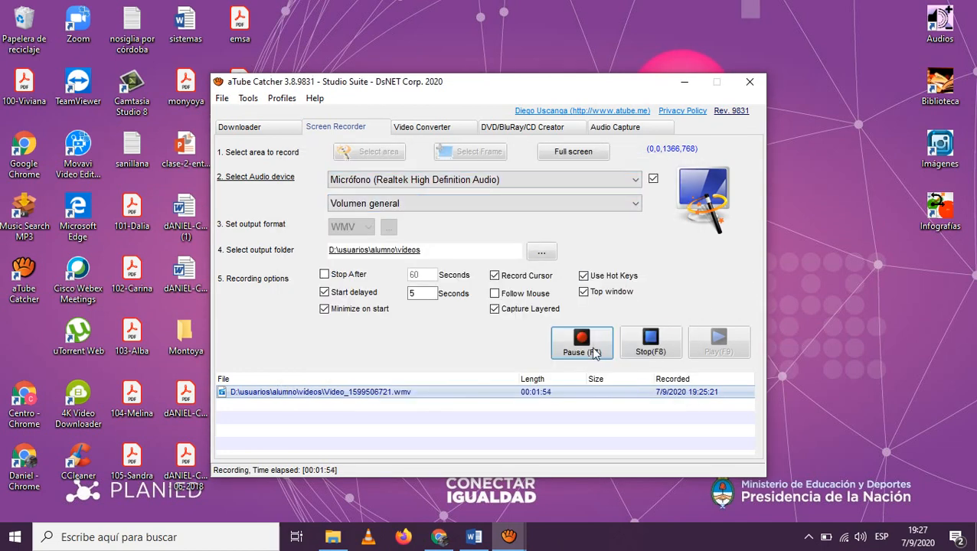
click(683, 81)
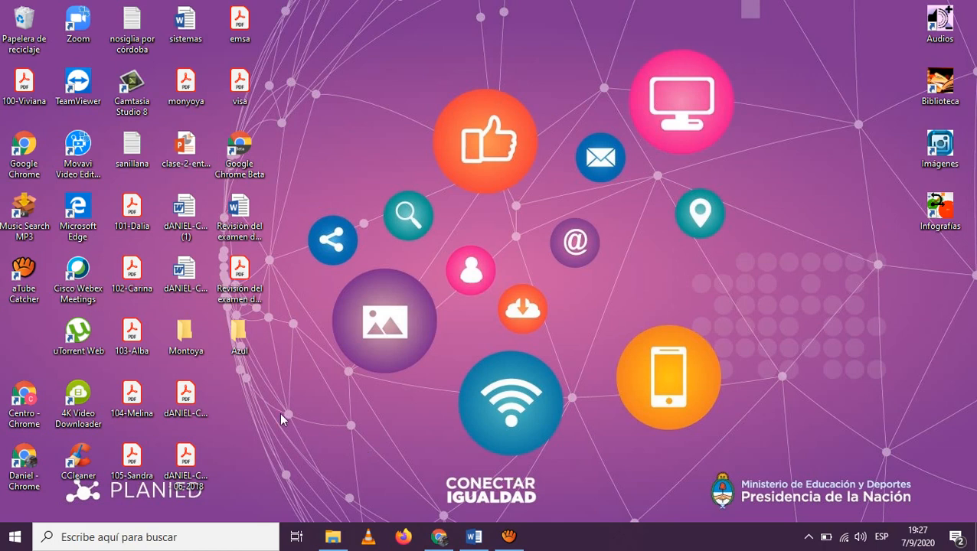
Switch to the Word document Ejercicio Practico 01 Word and add the Abrir command to the Quick Access Toolbar
click(483, 539)
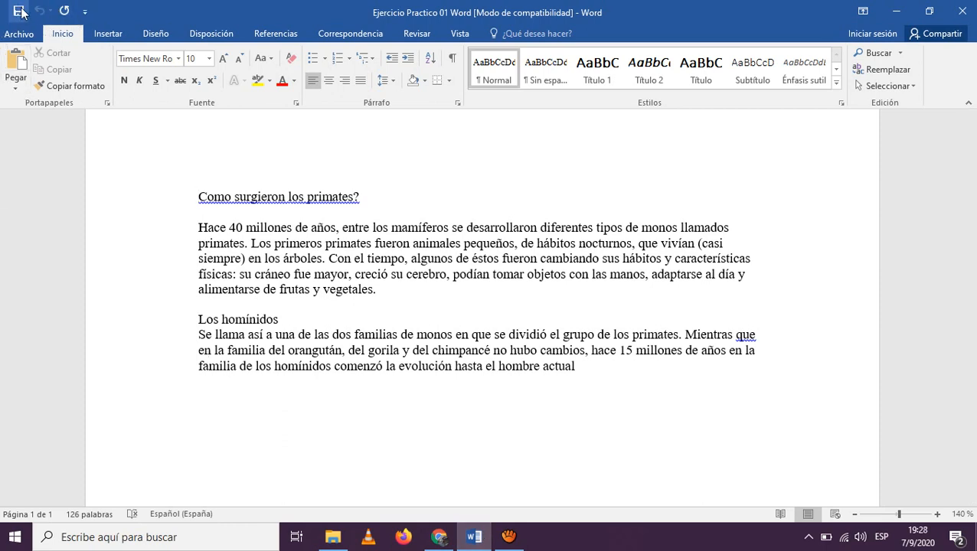
click(86, 15)
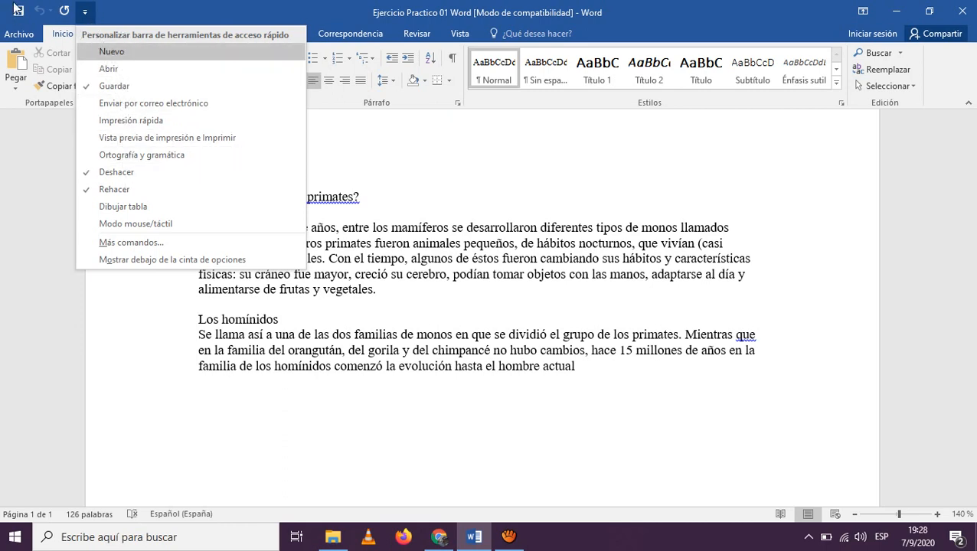
click(129, 69)
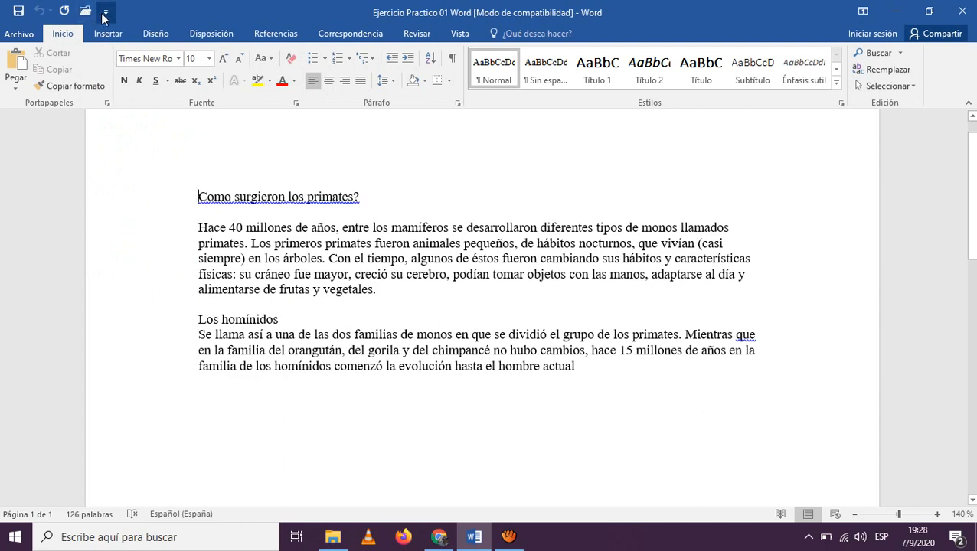
click(104, 14)
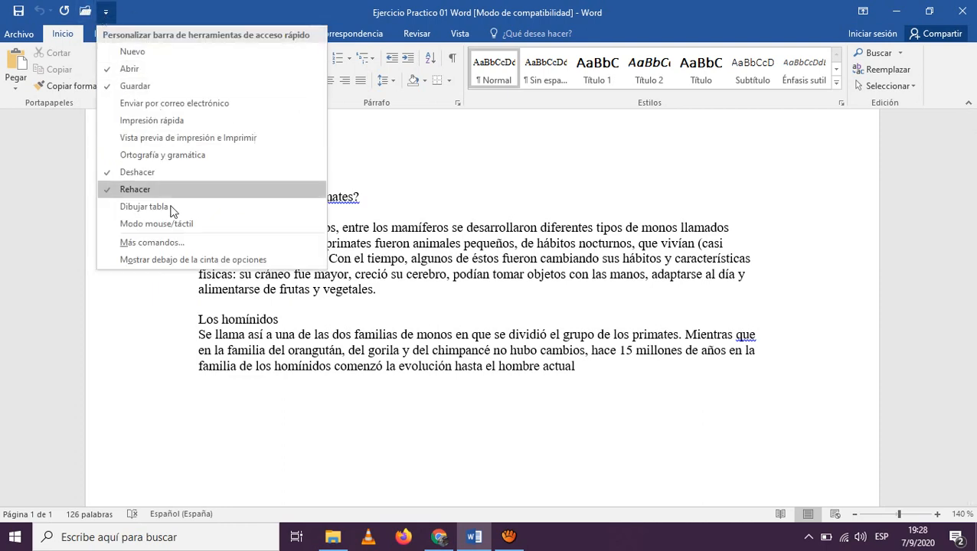
click(175, 6)
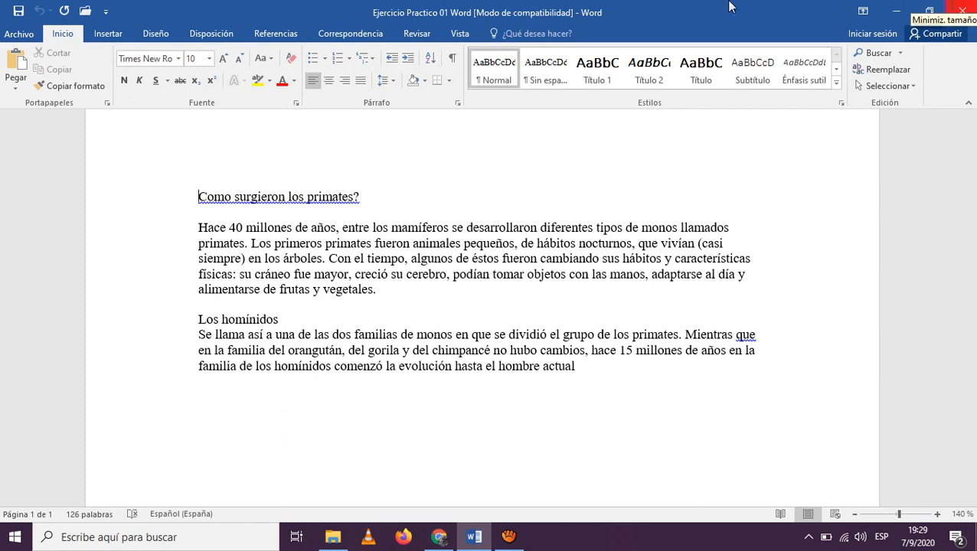
View the document's Información page with its file commands, and return to the text
click(19, 34)
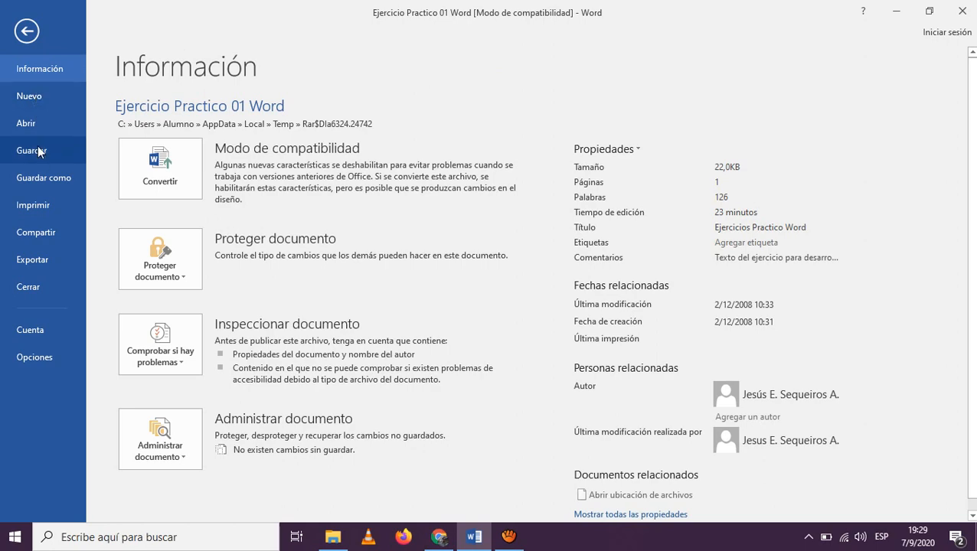
click(27, 32)
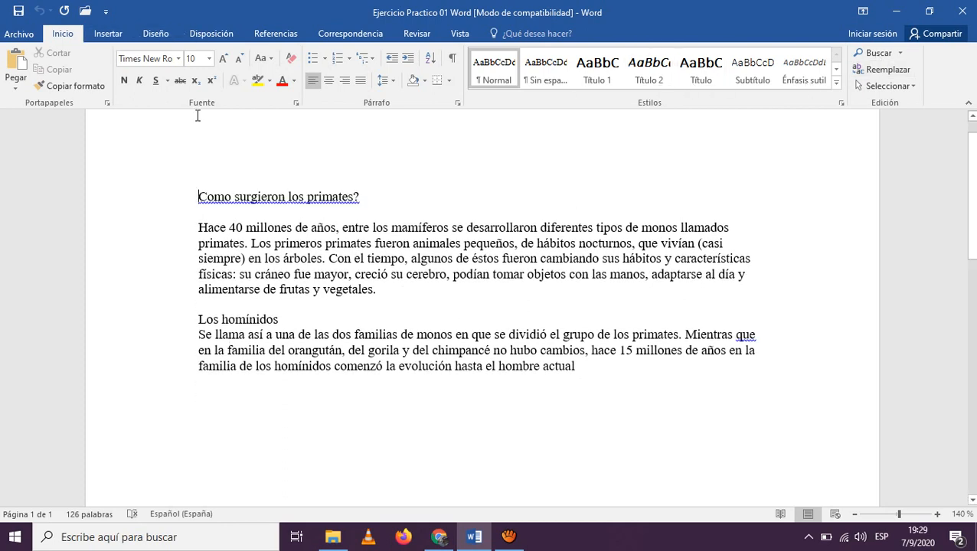
Open the Fuente dialog and choose the Tahoma font in Negrita style at size 12
click(297, 105)
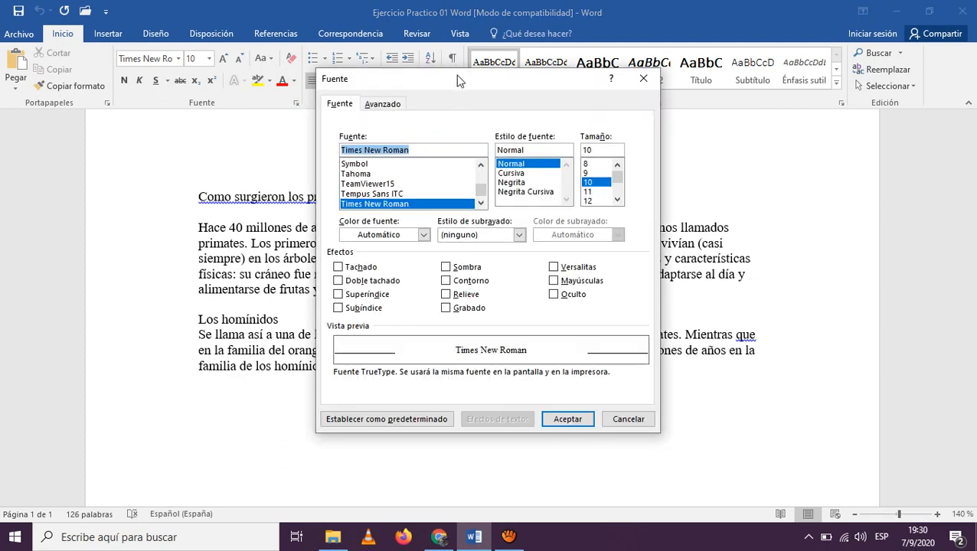
drag(458, 80, 460, 135)
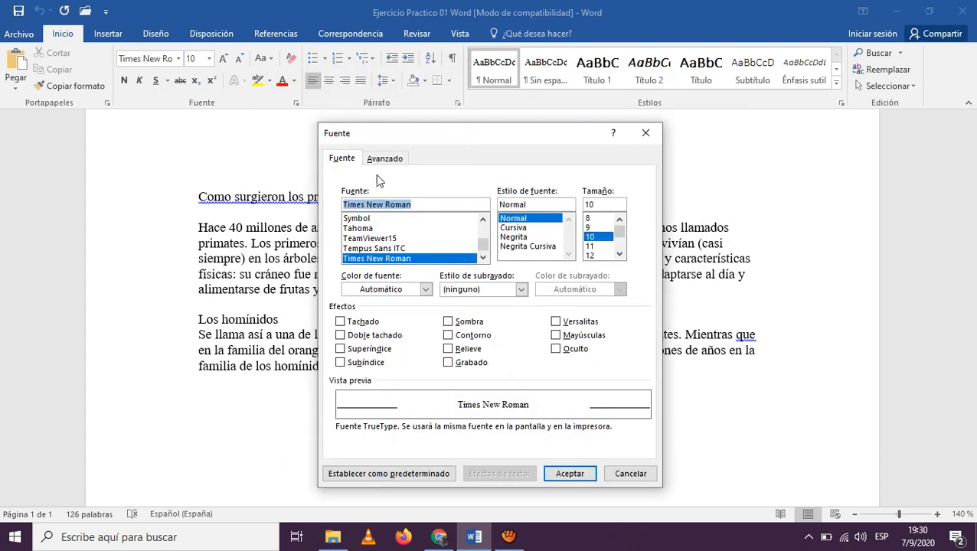
click(425, 289)
click(429, 291)
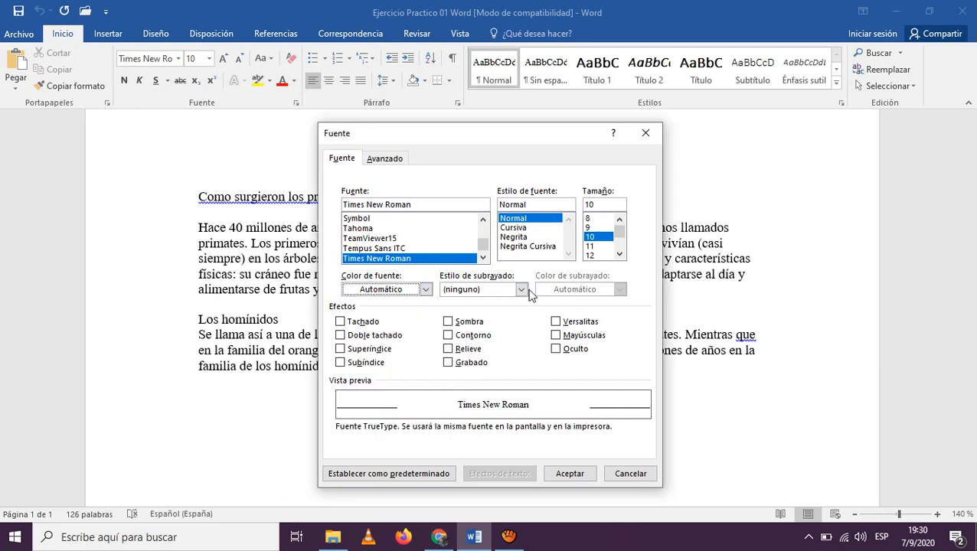
click(518, 290)
click(513, 290)
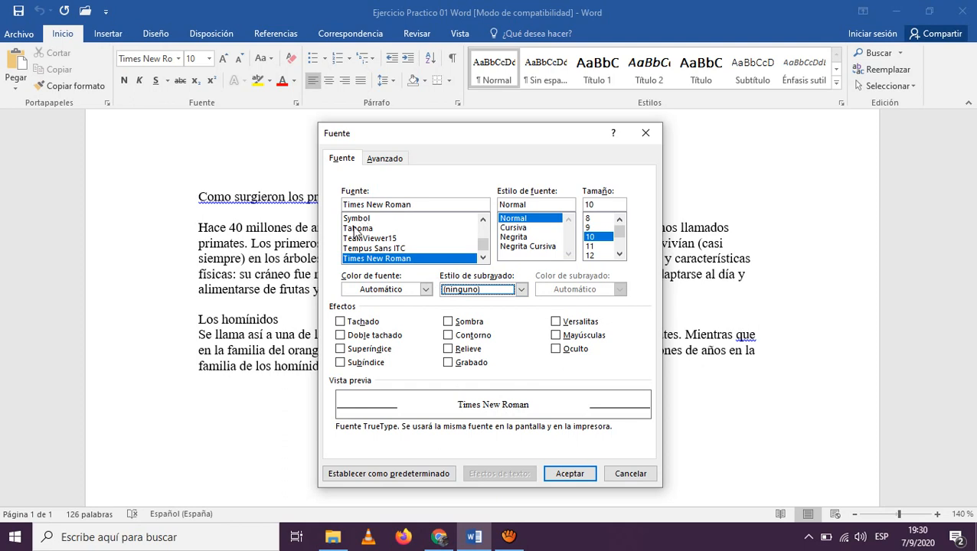
click(356, 229)
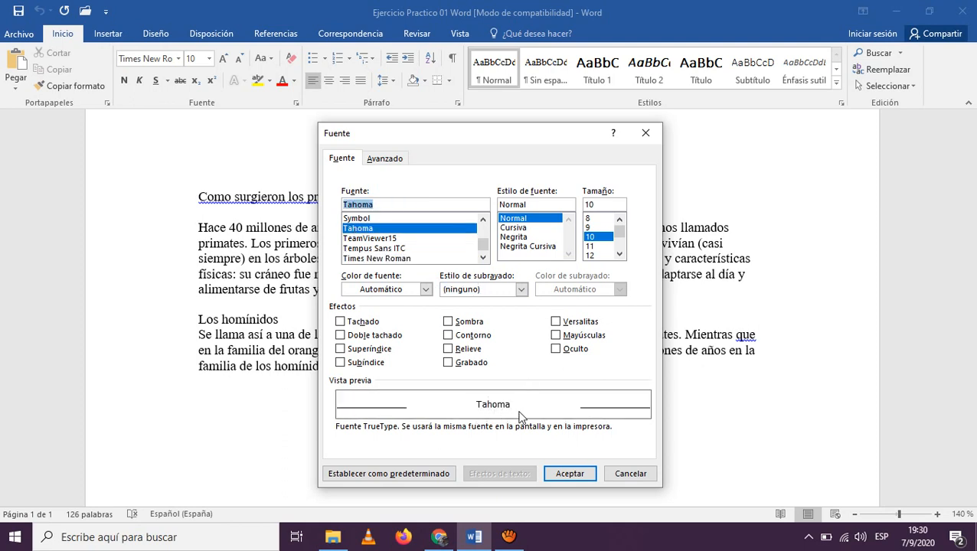
click(525, 228)
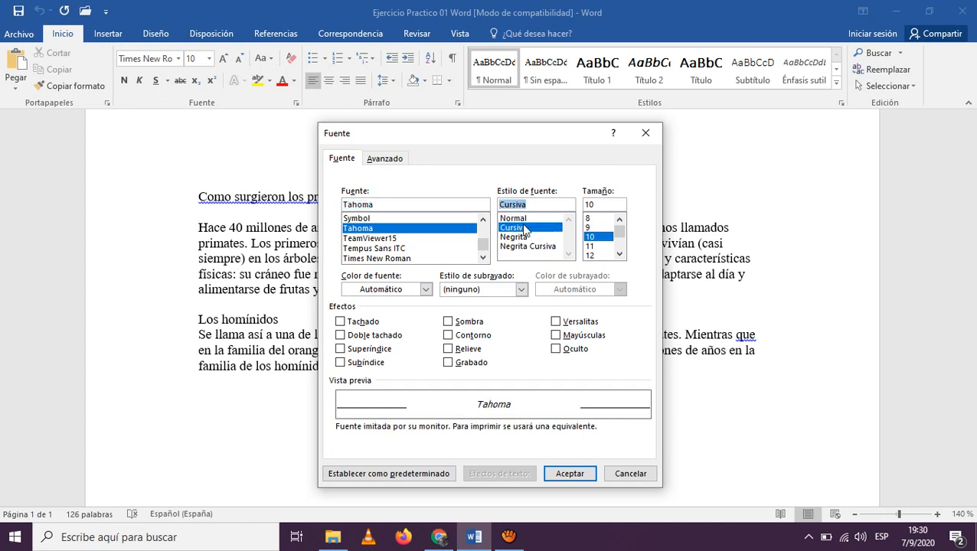
click(527, 238)
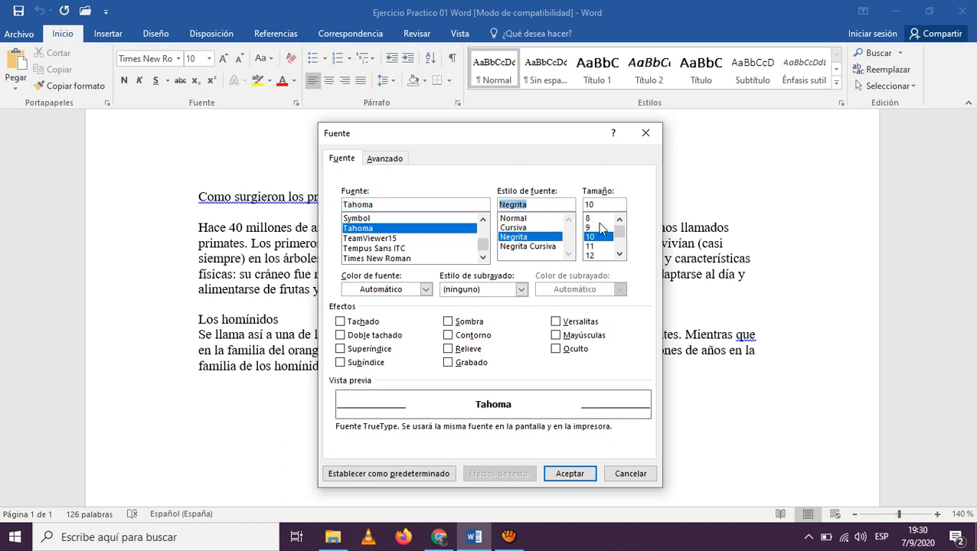
click(598, 255)
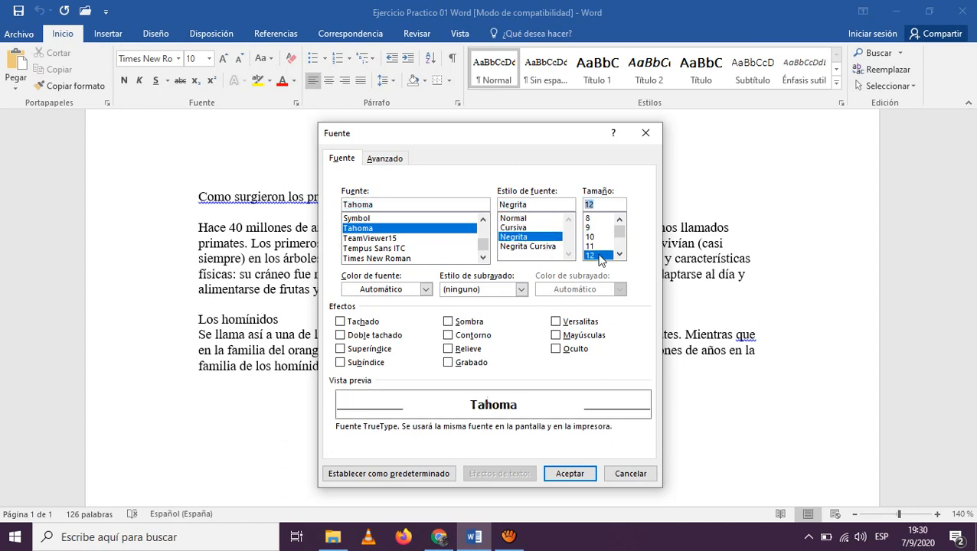
Choose an orange font colour and an underline style with a blue underline colour in the Fuente dialog
click(405, 289)
click(408, 336)
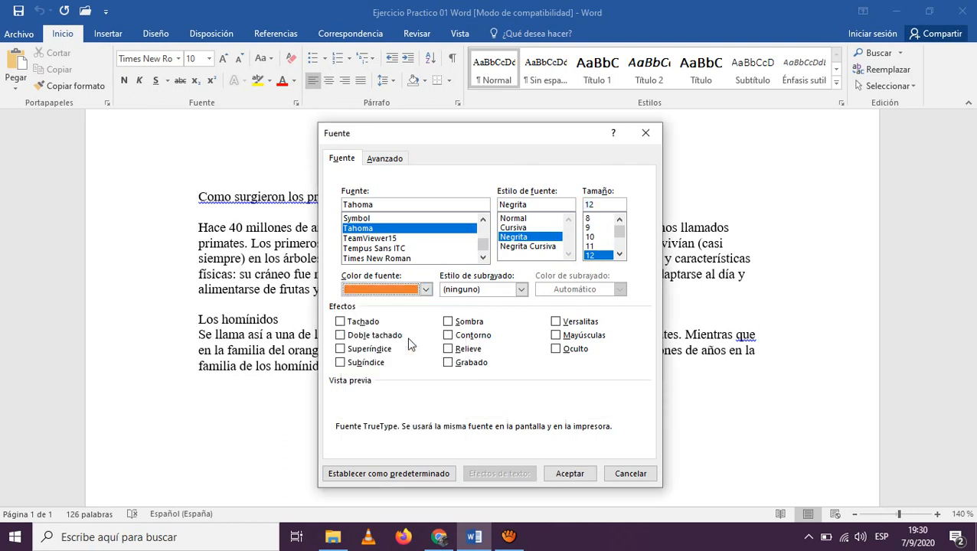
click(521, 289)
click(487, 335)
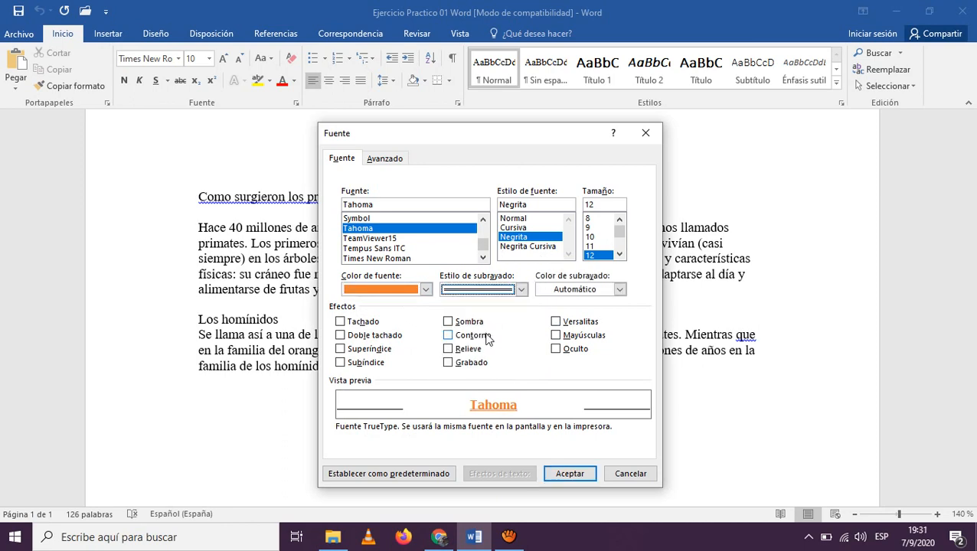
click(619, 289)
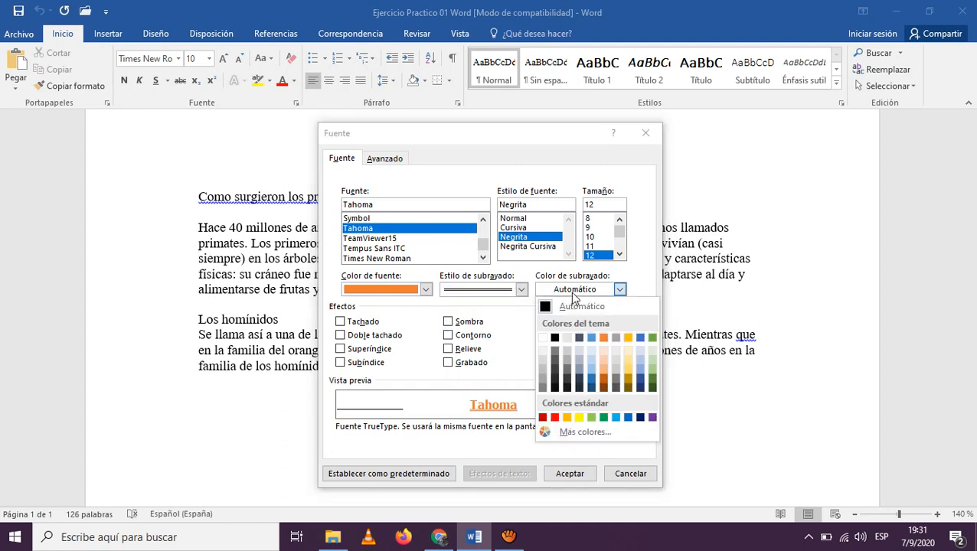
click(592, 338)
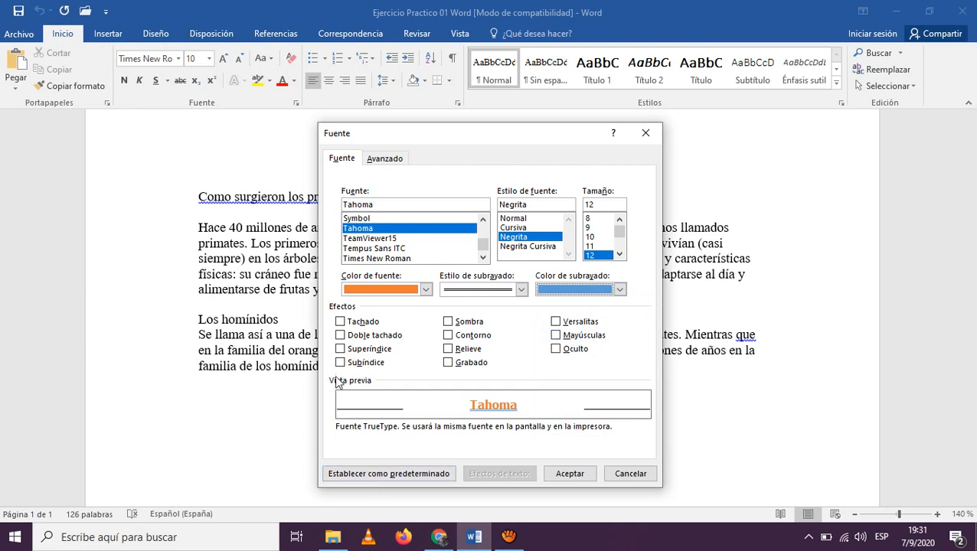
Try the Tachado, Doble tachado, Superíndice and Subíndice font effects one after another, leaving none of them enabled
click(369, 324)
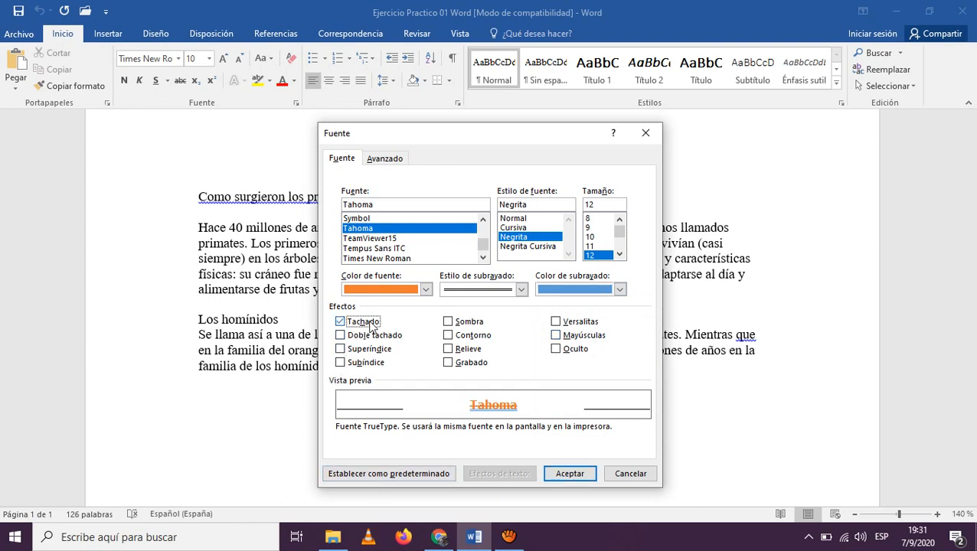
click(387, 337)
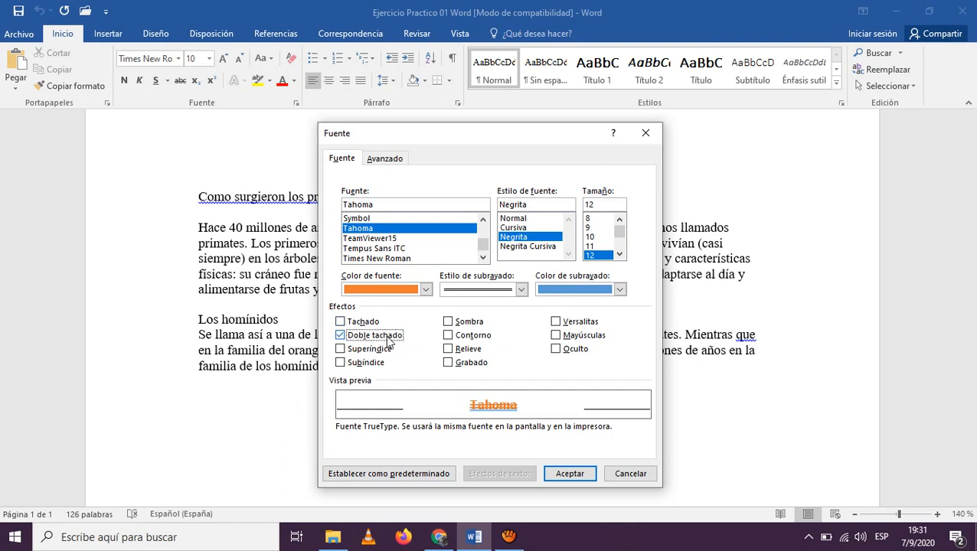
click(387, 350)
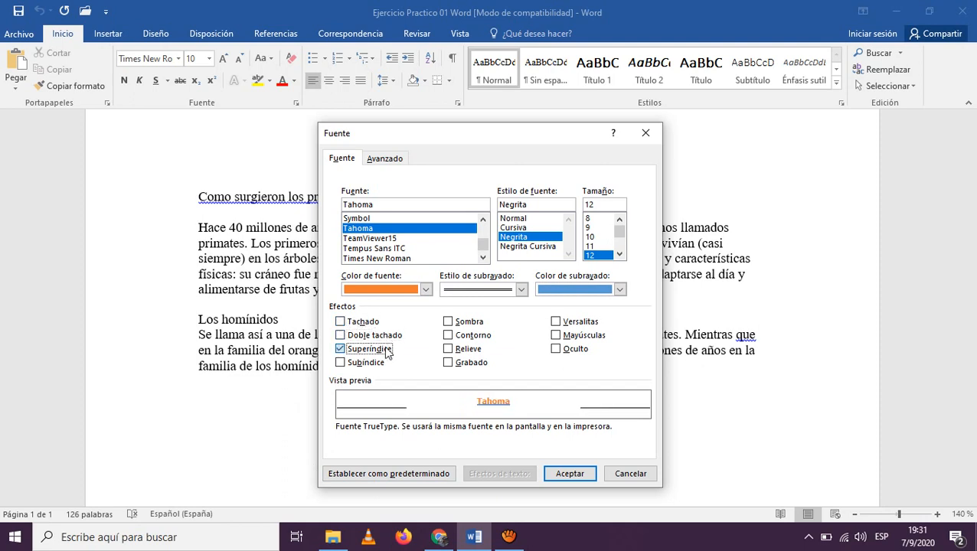
click(387, 350)
click(375, 363)
click(375, 363)
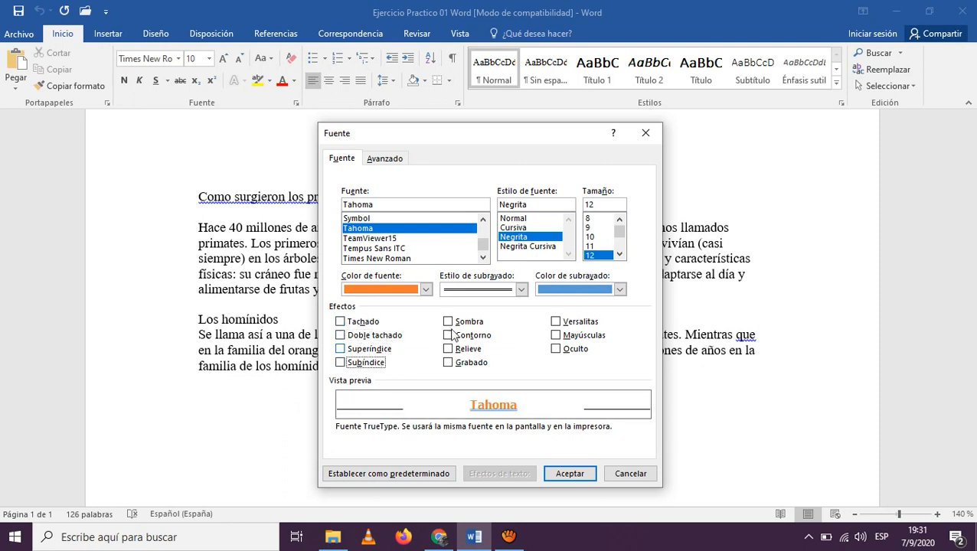
Try the Sombra, Contorno, Relieve and Grabado font effects in turn, leaving none of them enabled
click(467, 325)
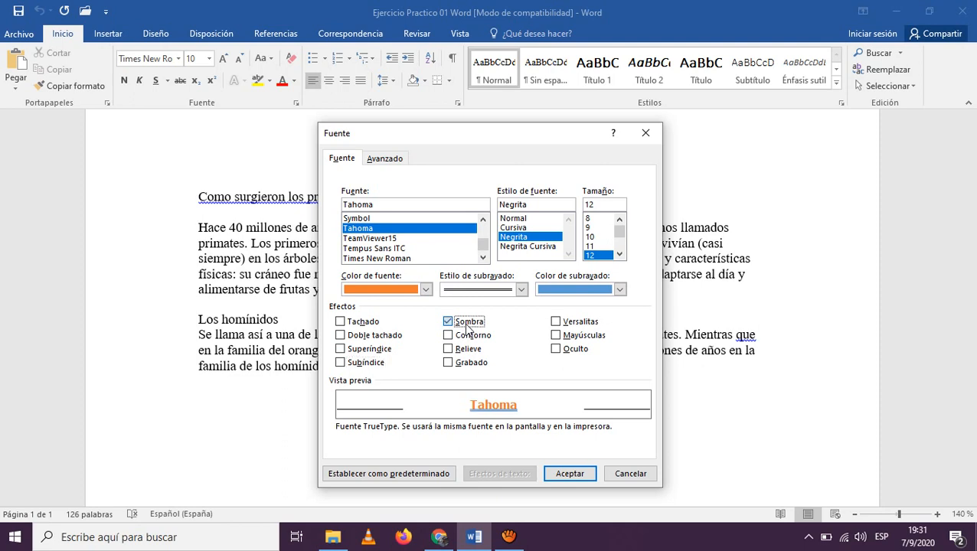
click(466, 324)
click(469, 337)
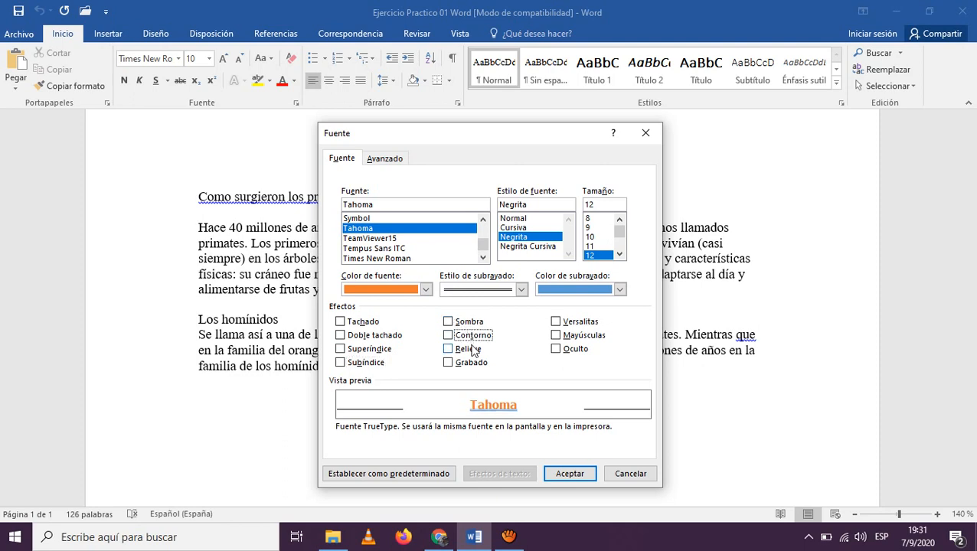
click(469, 349)
click(469, 349)
click(473, 363)
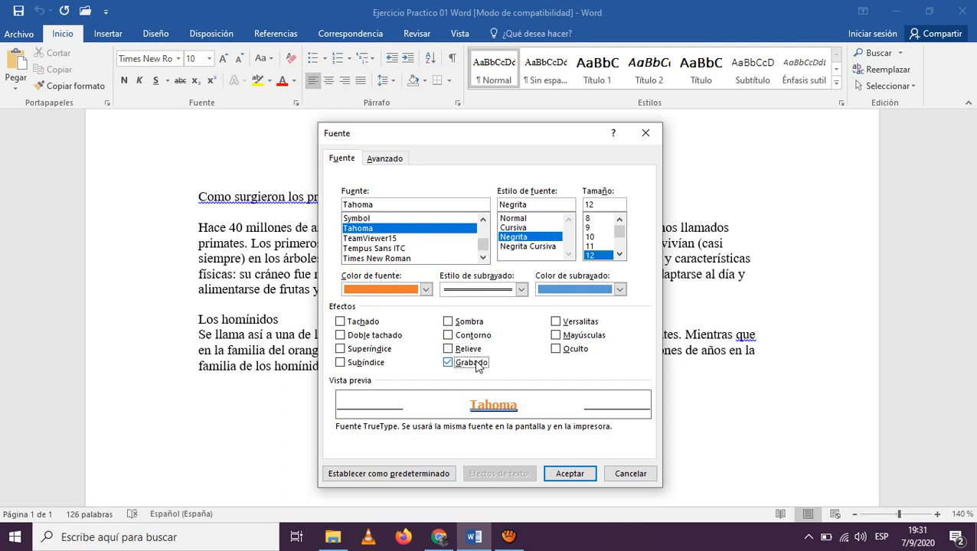
click(474, 363)
Try the Mayúsculas, Versalitas and Oculto font effects in turn, leaving none of them enabled
click(577, 338)
click(577, 339)
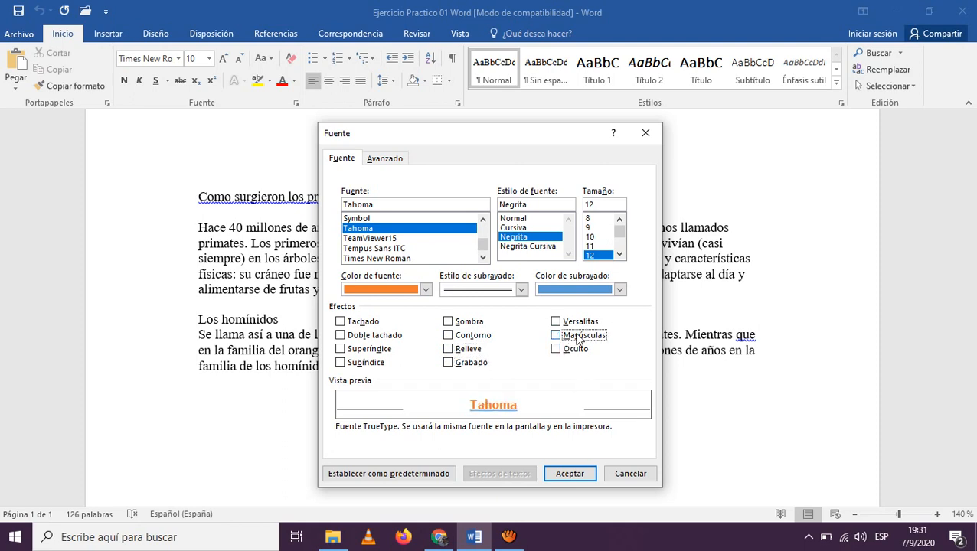
click(583, 323)
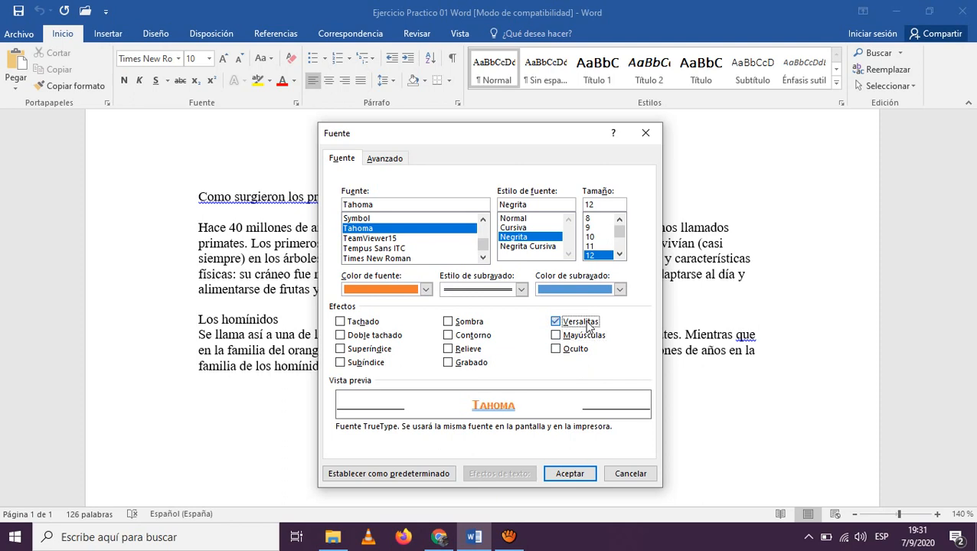
click(587, 326)
click(568, 352)
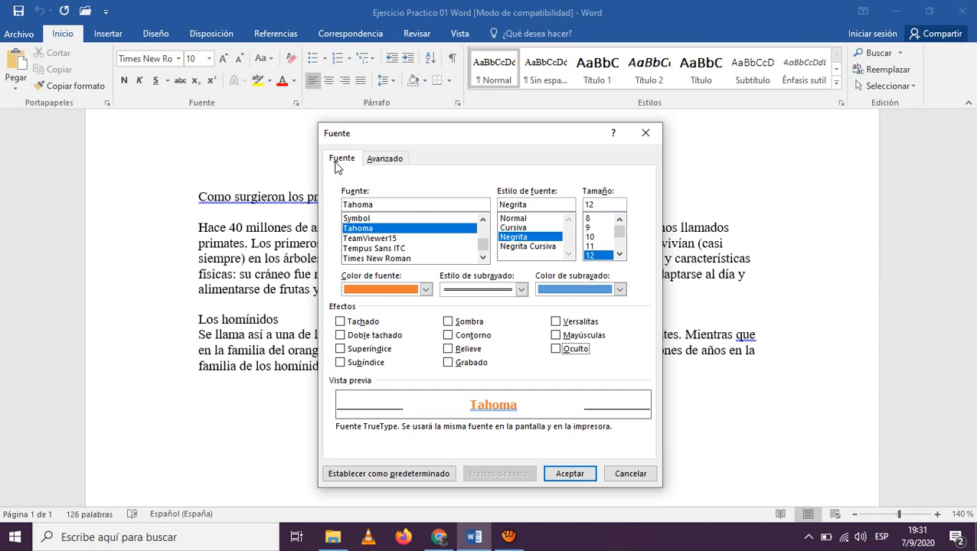
View the advanced character spacing and OpenType options, and discard all changes in the Fuente dialog
click(384, 159)
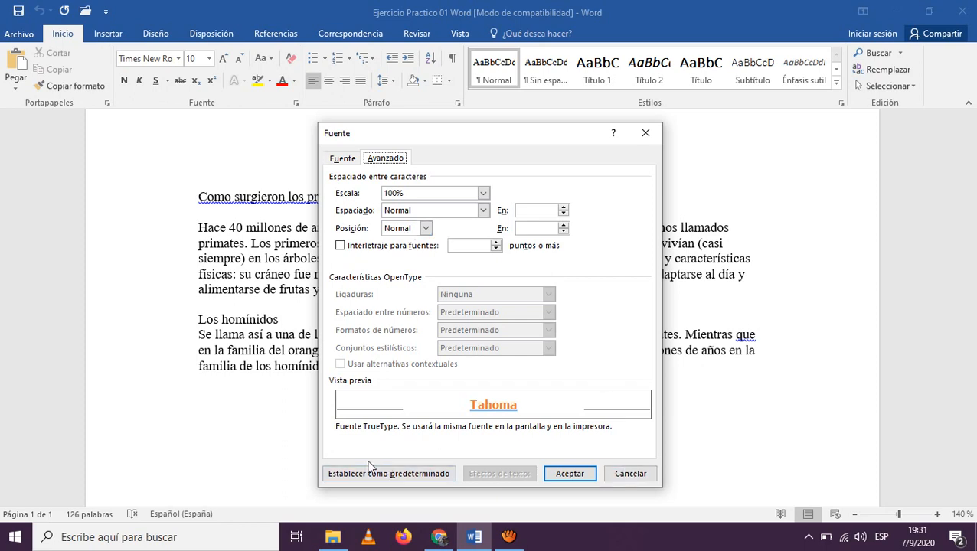
click(619, 475)
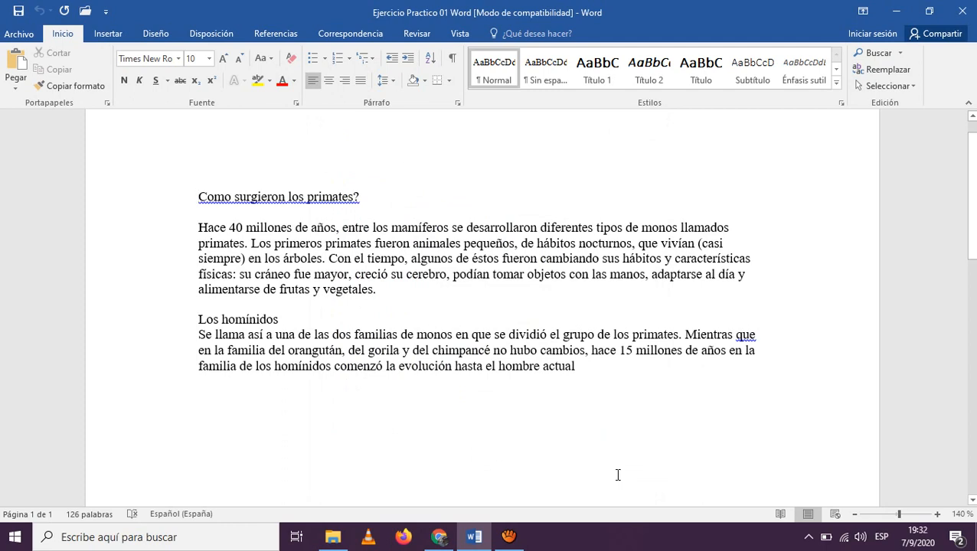
Review the tools for Insertar, Diseño, Disposición, Referencias, Correspondencia, Revisar and Vista, and return to the Inicio tools
click(109, 34)
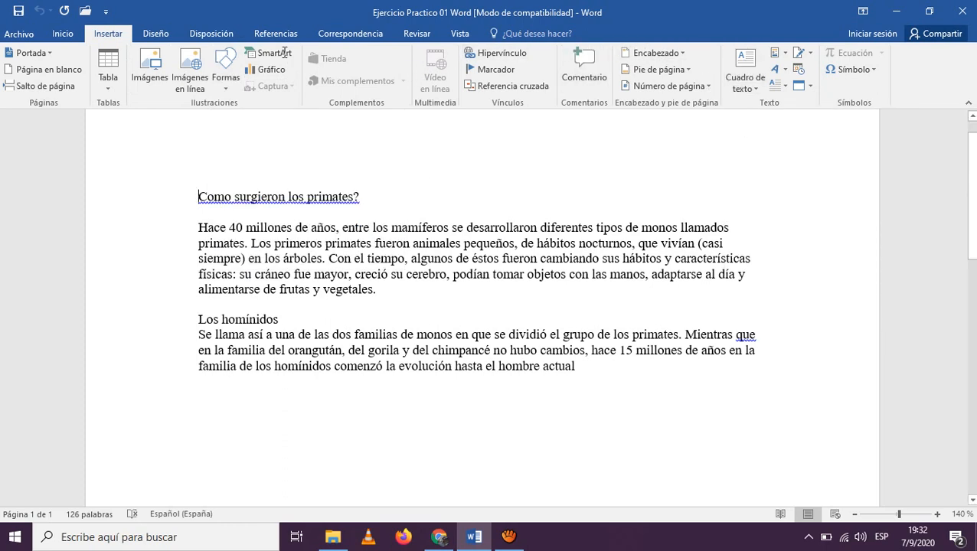
click(155, 34)
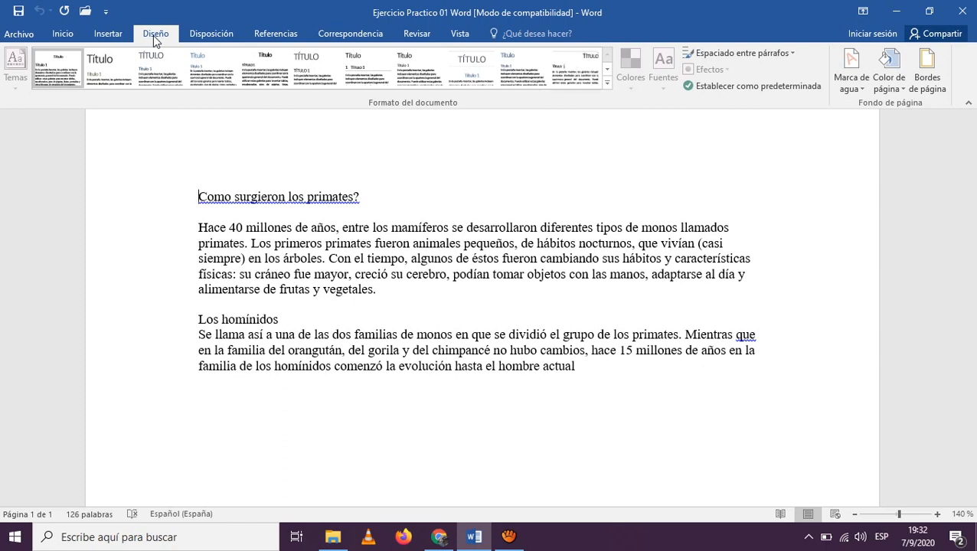
click(210, 33)
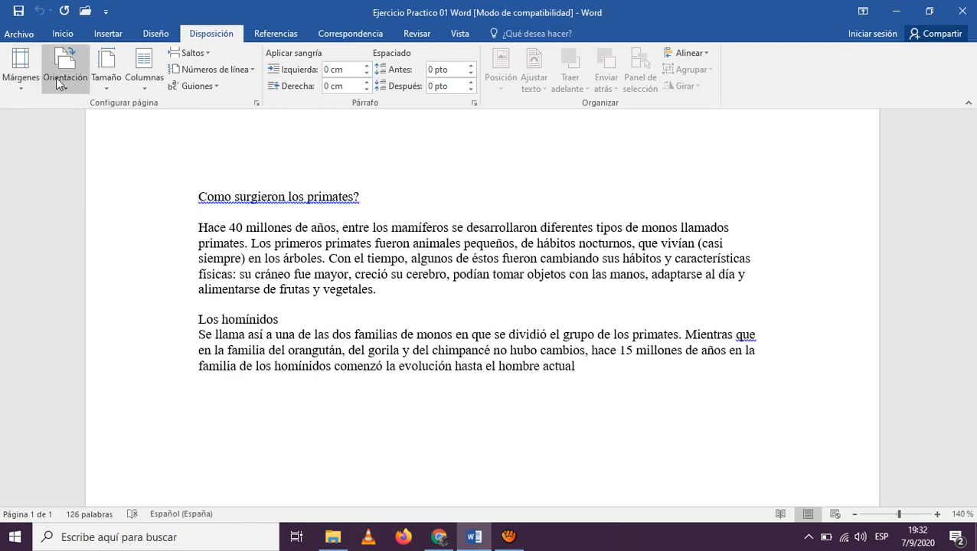
click(269, 36)
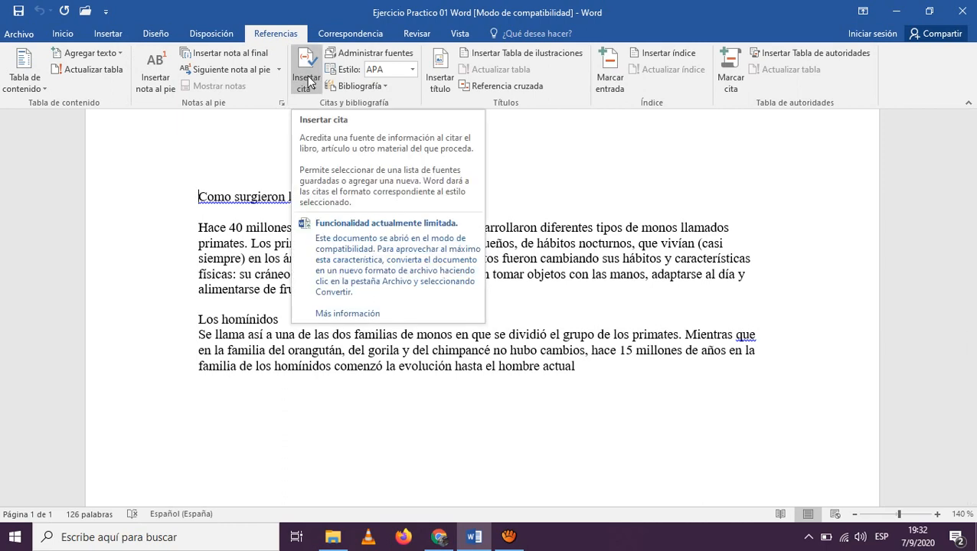
click(330, 37)
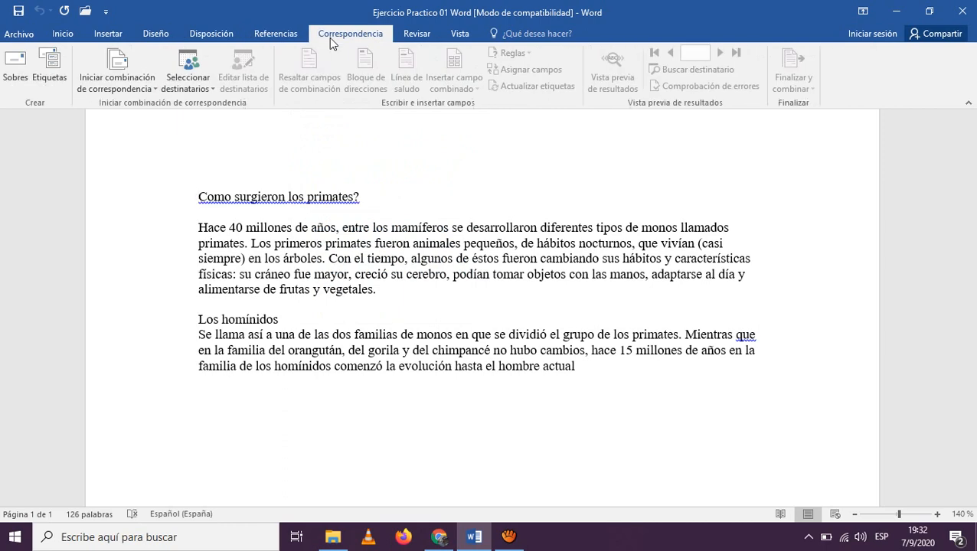
click(417, 43)
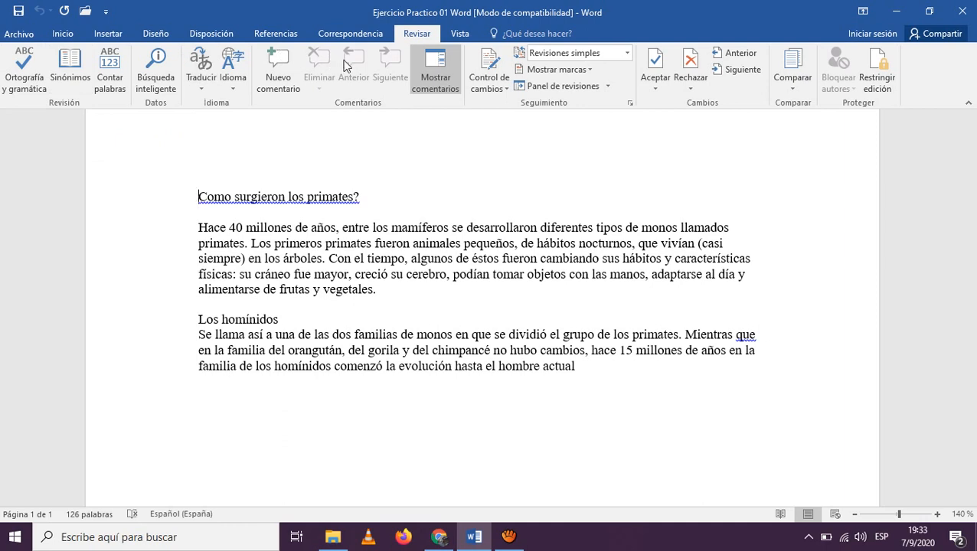
click(455, 32)
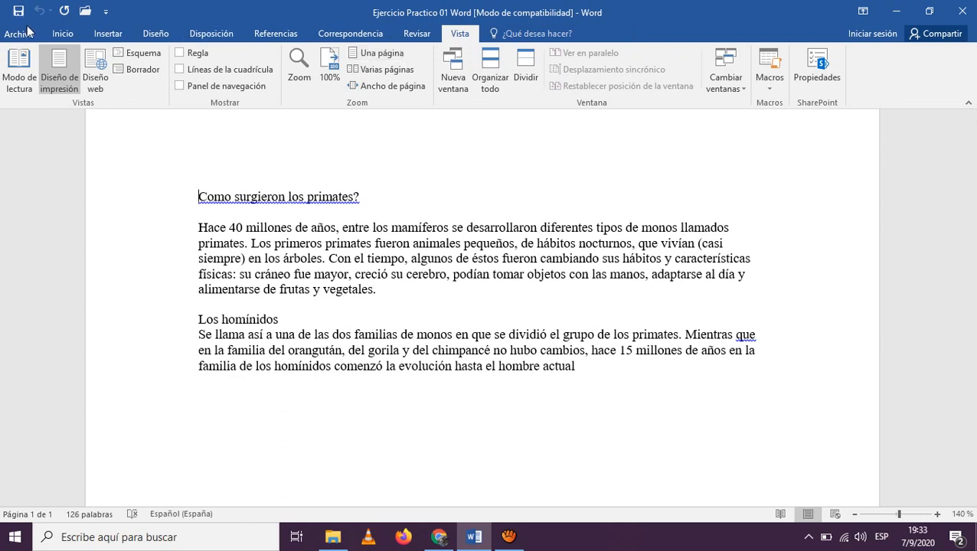
click(55, 35)
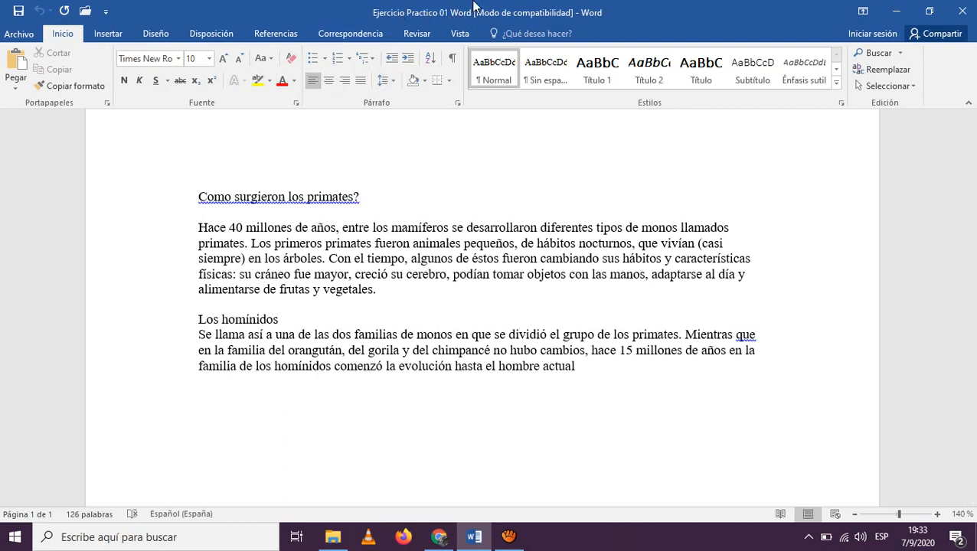
Start saving a copy of the document and choose the tp folder inside historiaq as its location
click(20, 34)
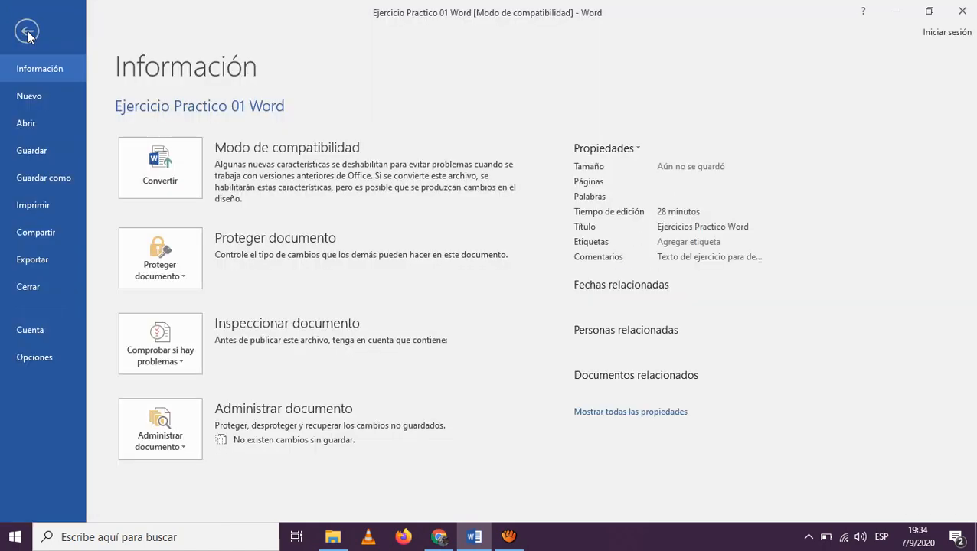
click(53, 173)
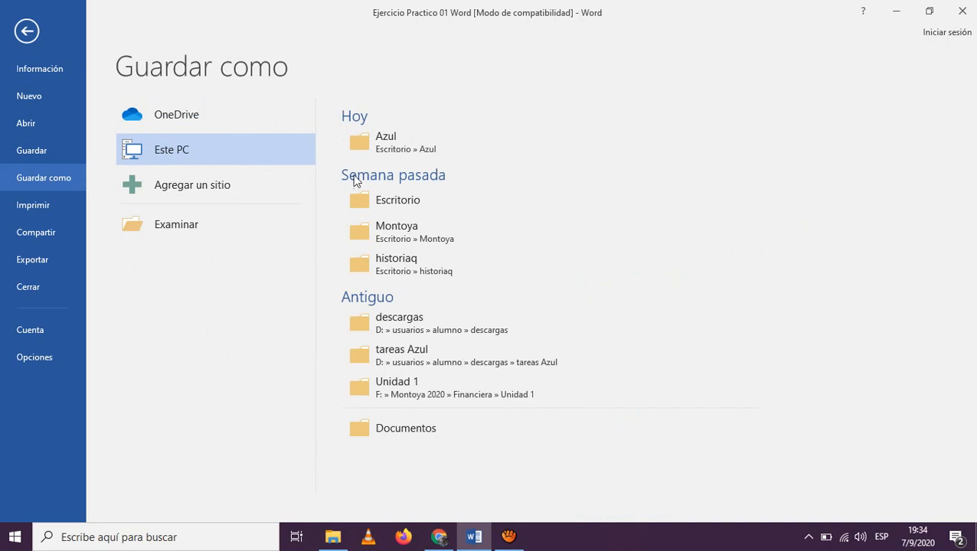
click(403, 265)
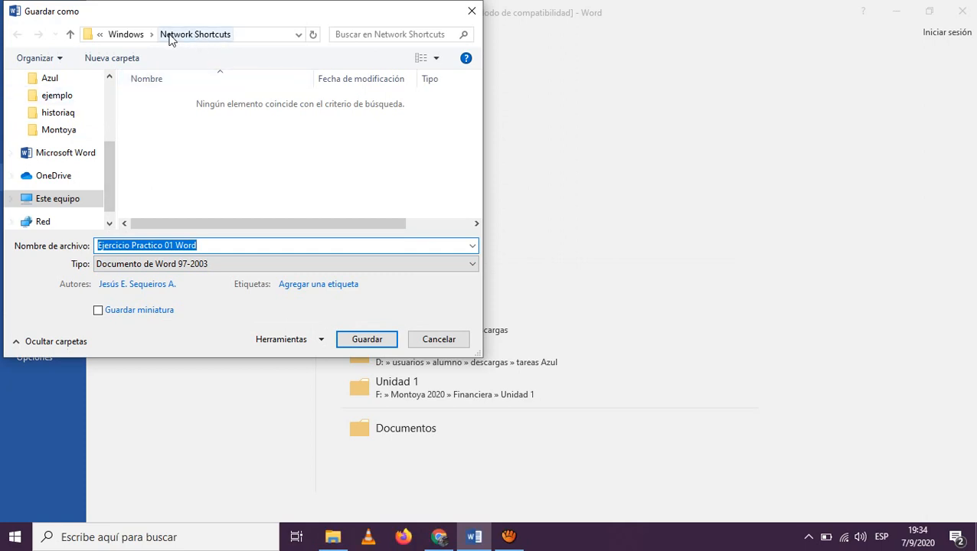
click(52, 200)
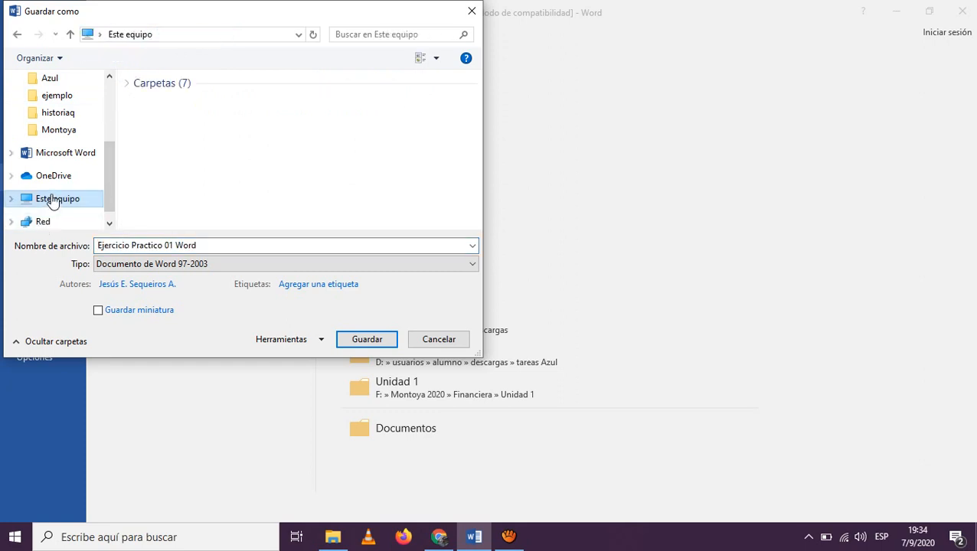
click(67, 113)
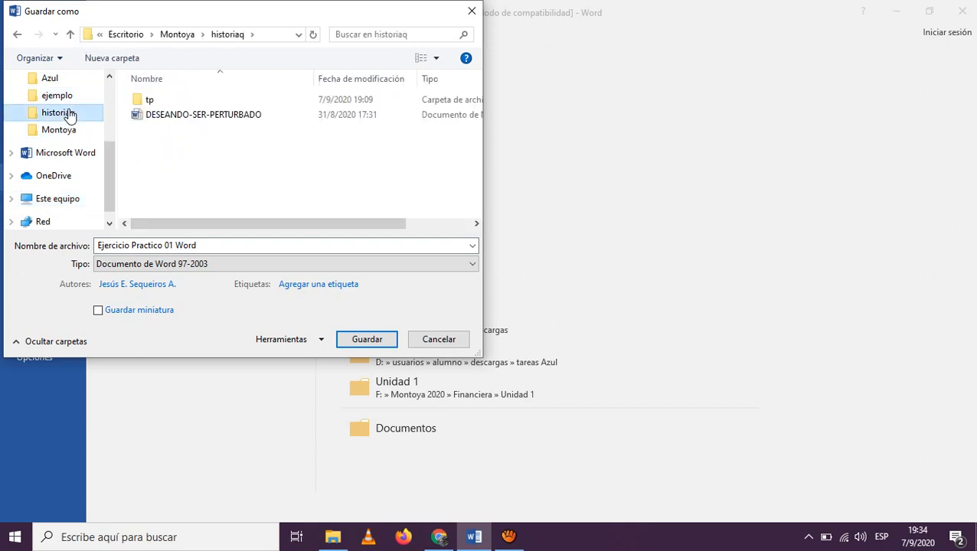
click(151, 104)
double_click(151, 104)
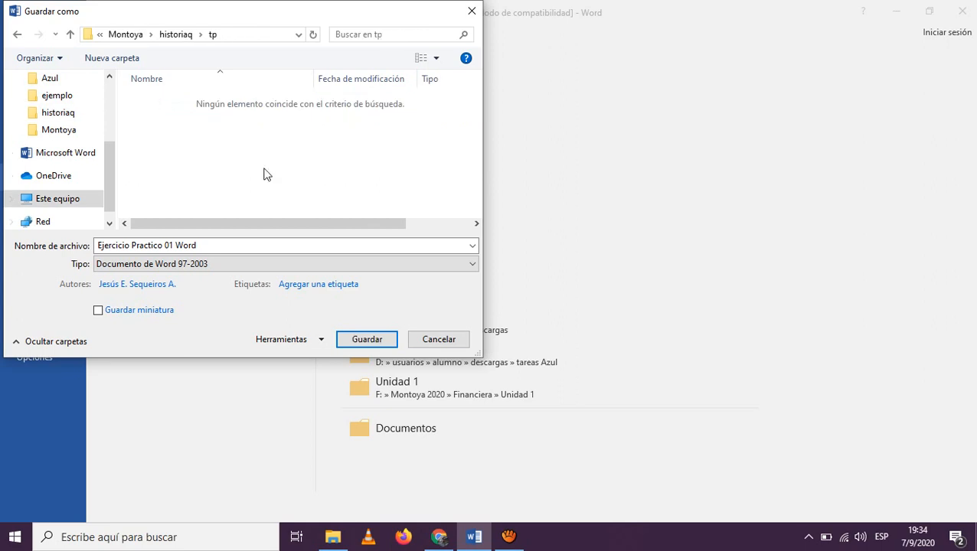
Name the copy "modelo de clase", set its file type to Documento de Word and save it
click(199, 245)
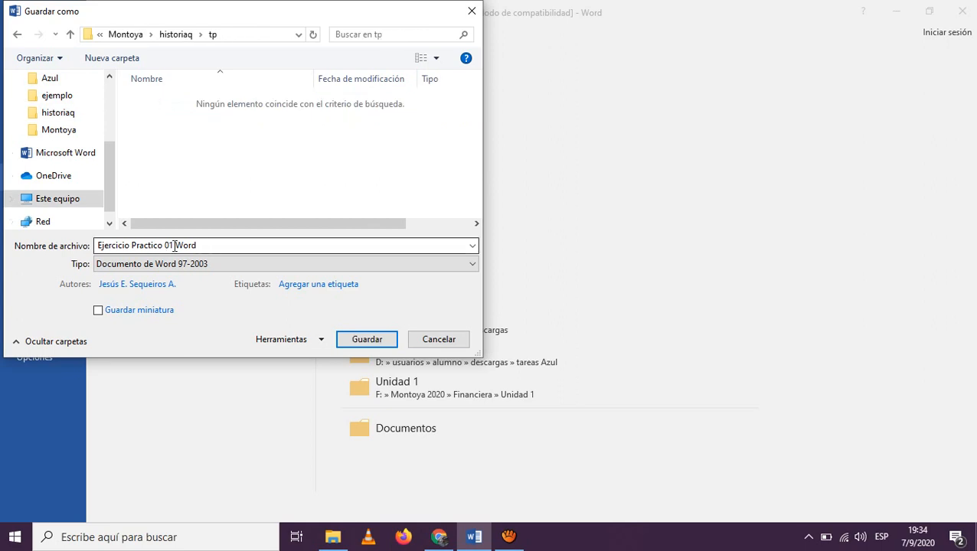
key(ctrl+a)
text(m)
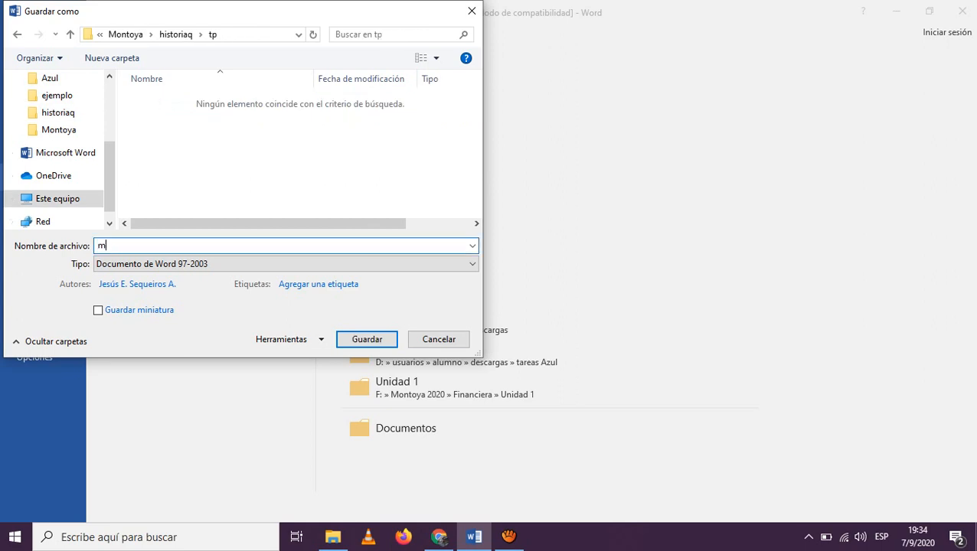
text(odelo de clase)
click(143, 264)
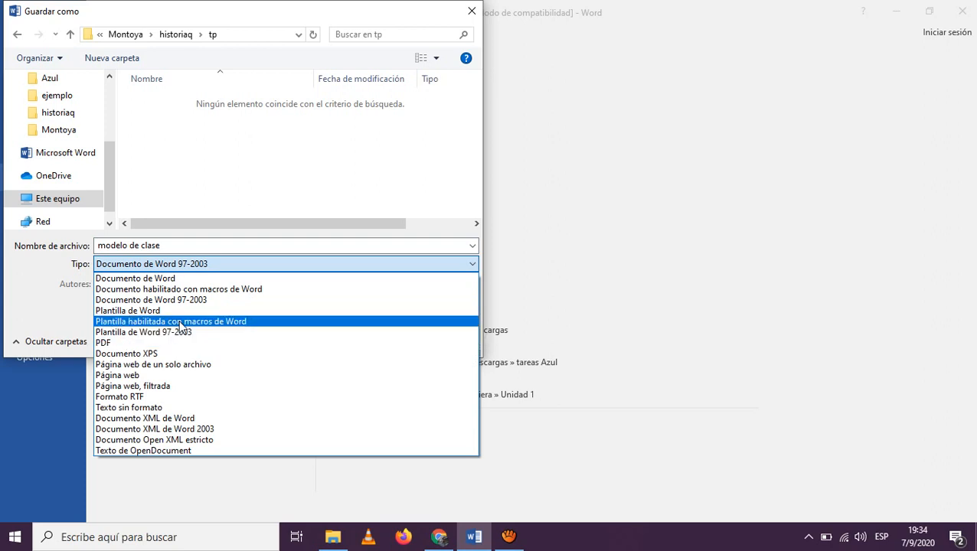
click(154, 278)
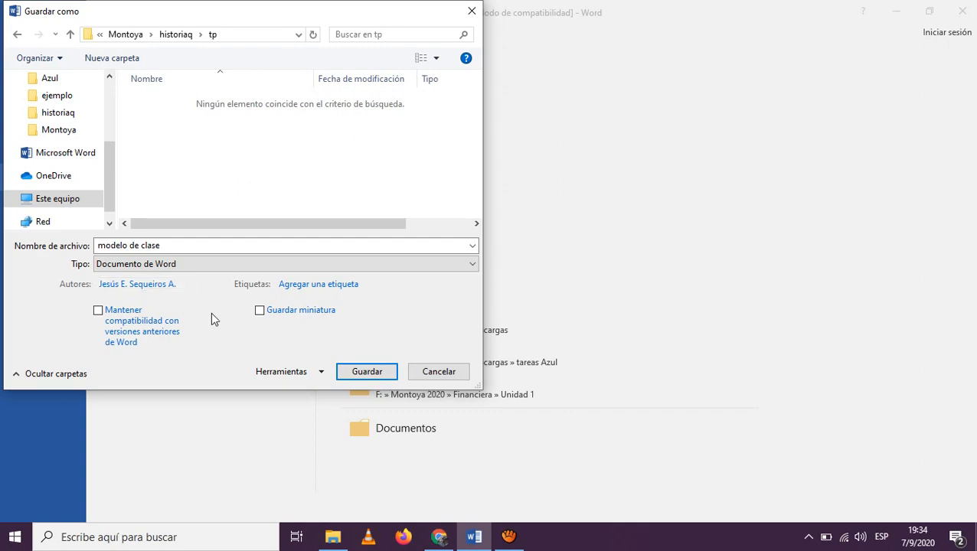
click(368, 372)
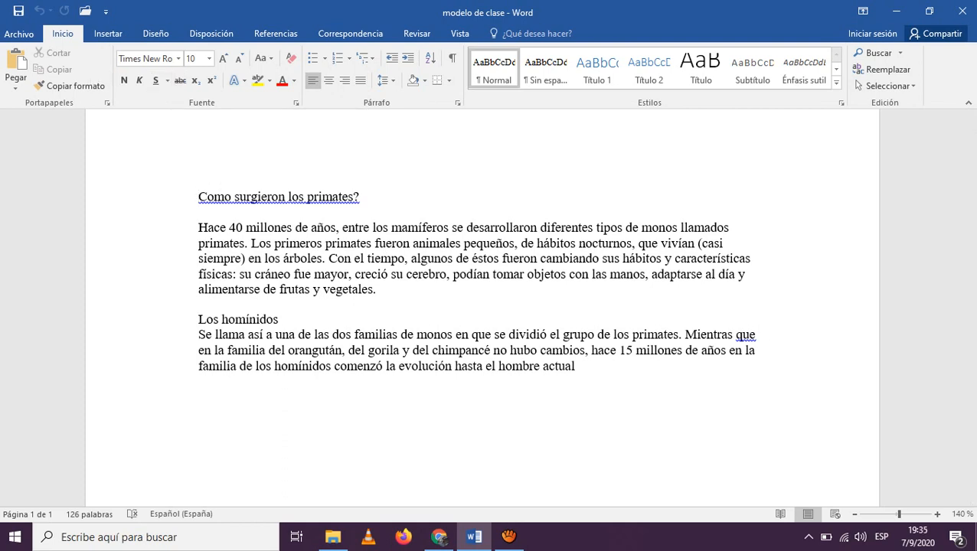
View the saved document's file information and save the document again
click(19, 35)
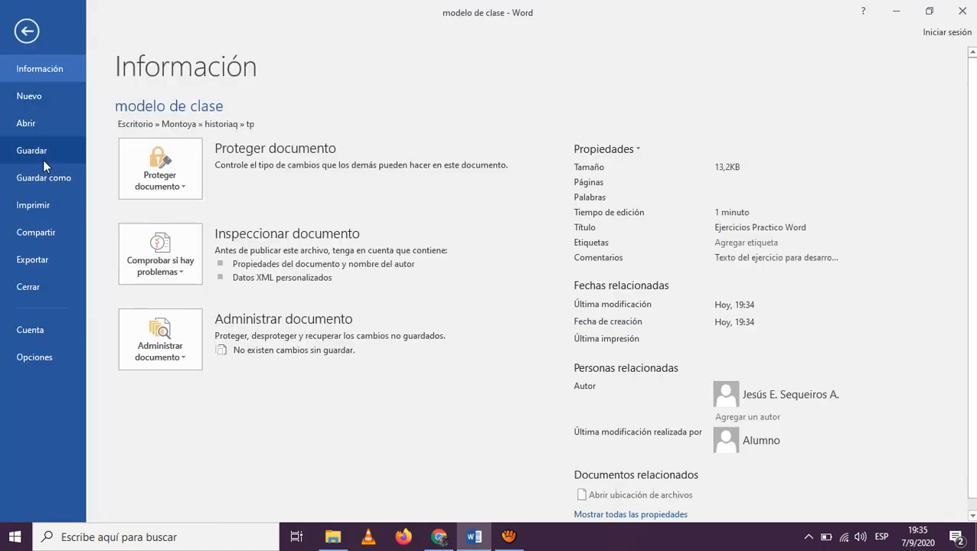
click(27, 32)
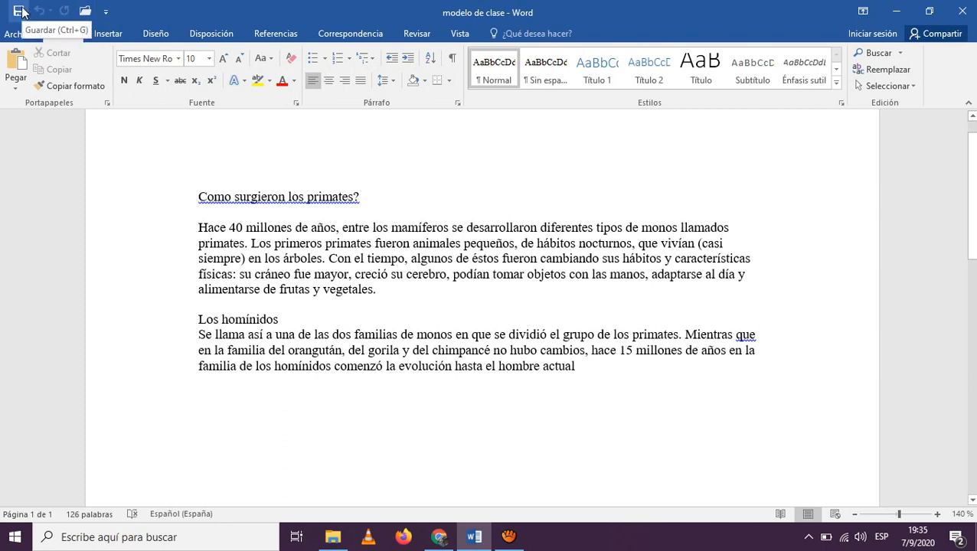
click(19, 11)
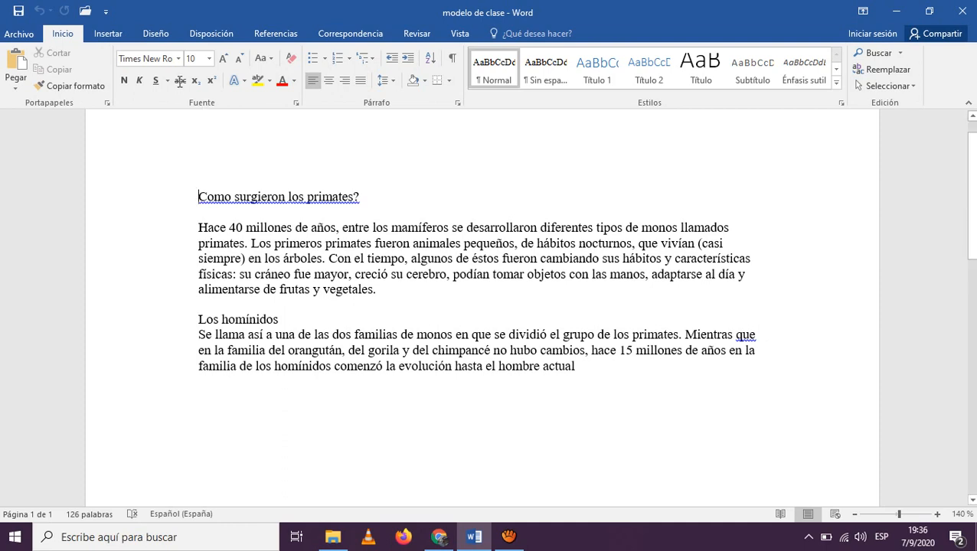
Review the predefined page margins and apply the Estrecho margins of 1,27 cm to the document
click(228, 38)
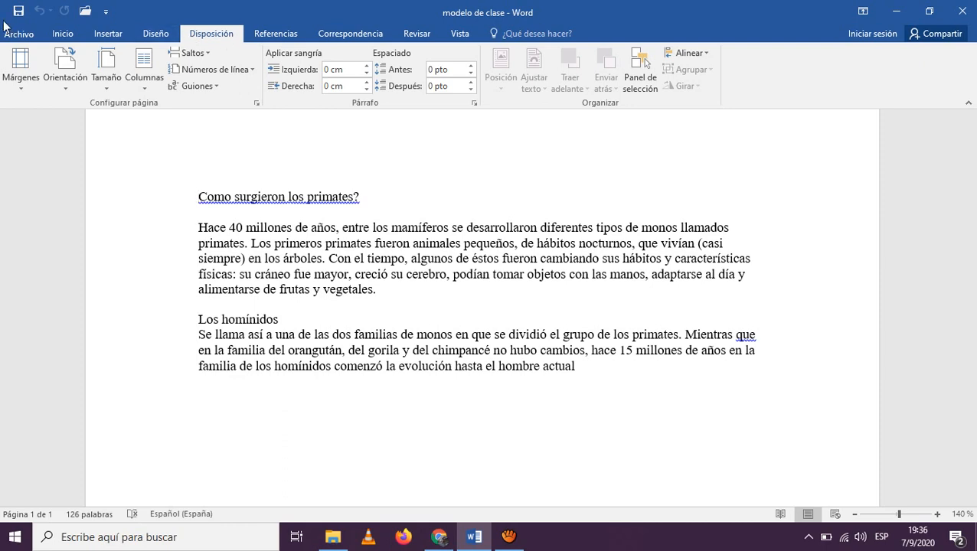
click(28, 84)
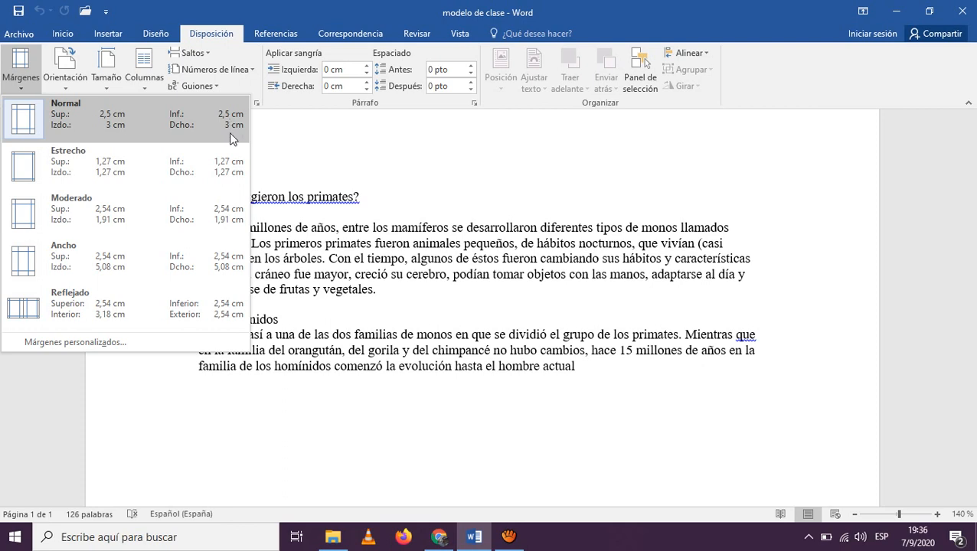
click(300, 145)
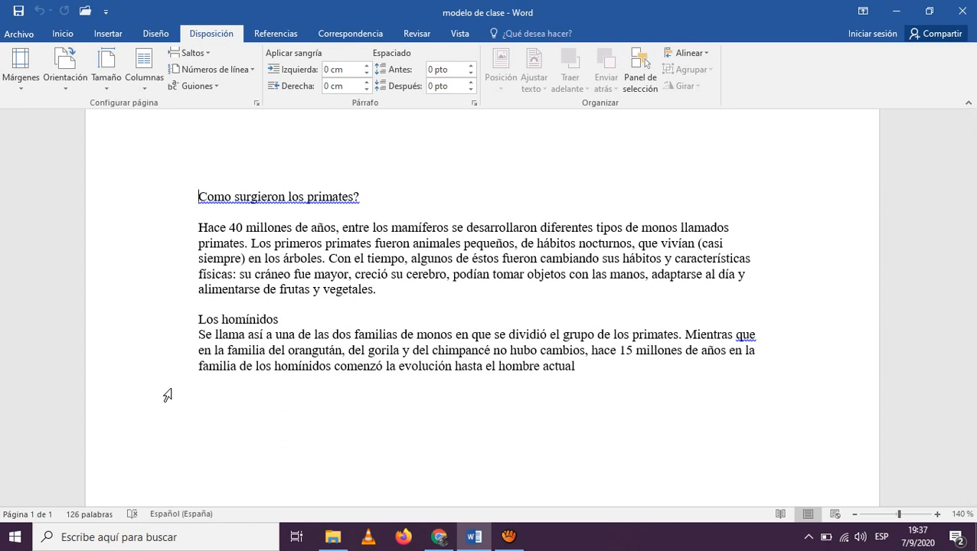
click(22, 85)
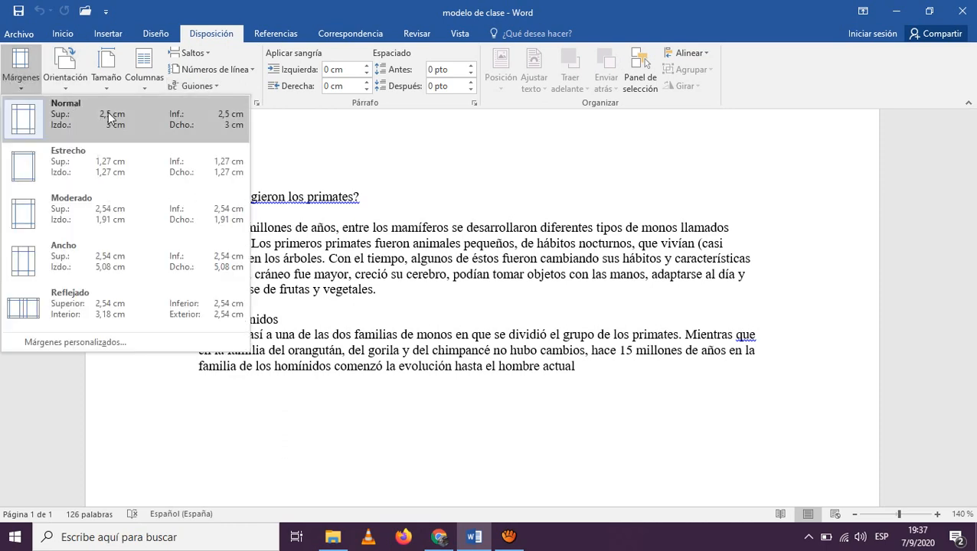
click(105, 176)
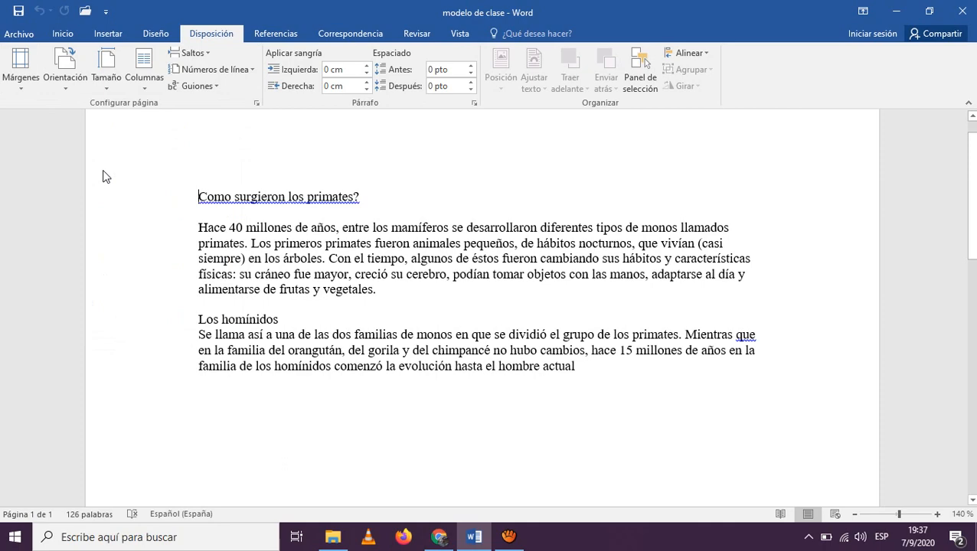
Open the custom margin settings, try the Horizontal page orientation and set it back to Vertical
click(21, 72)
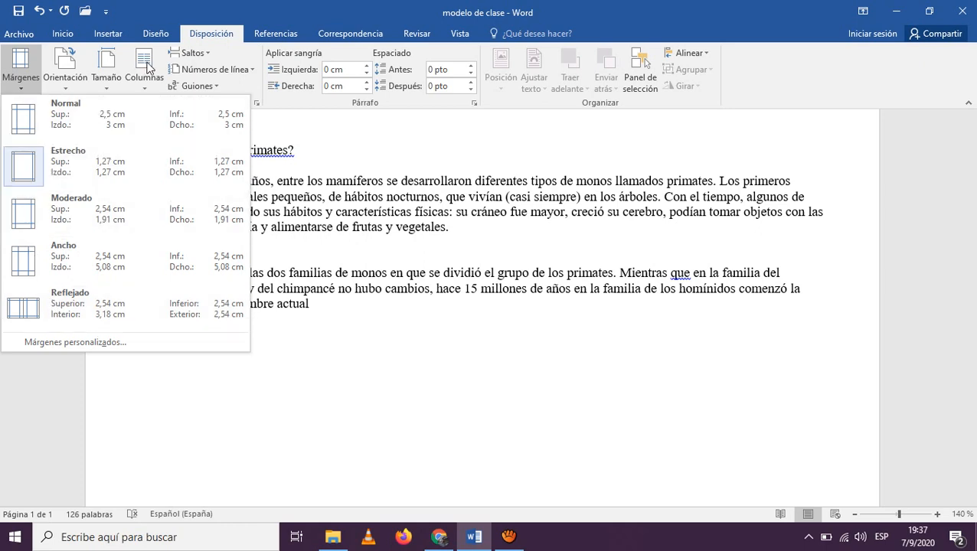
click(72, 342)
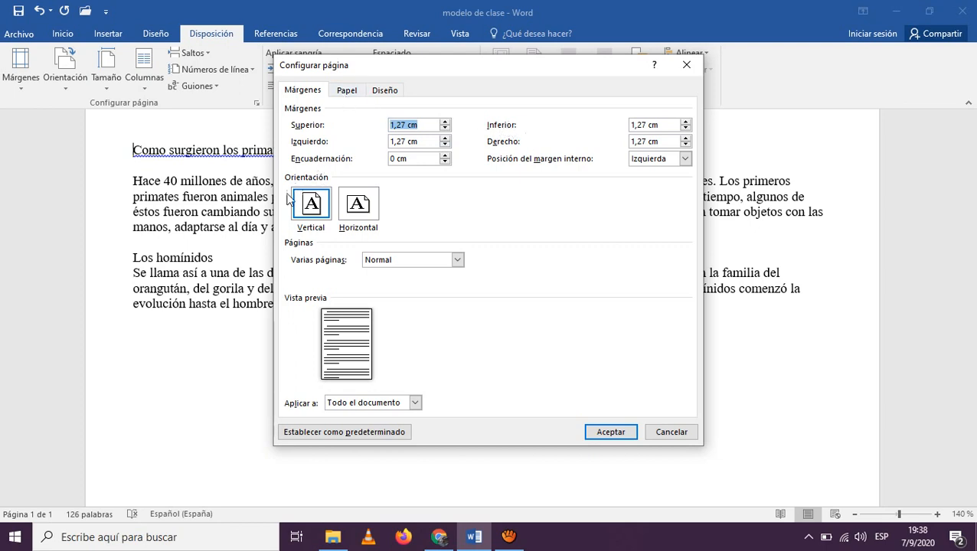
click(368, 210)
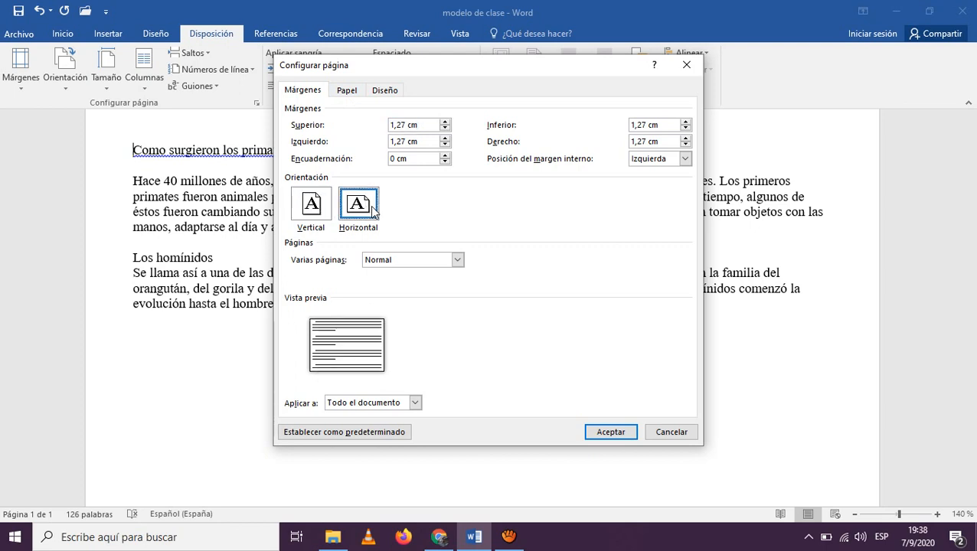
click(318, 200)
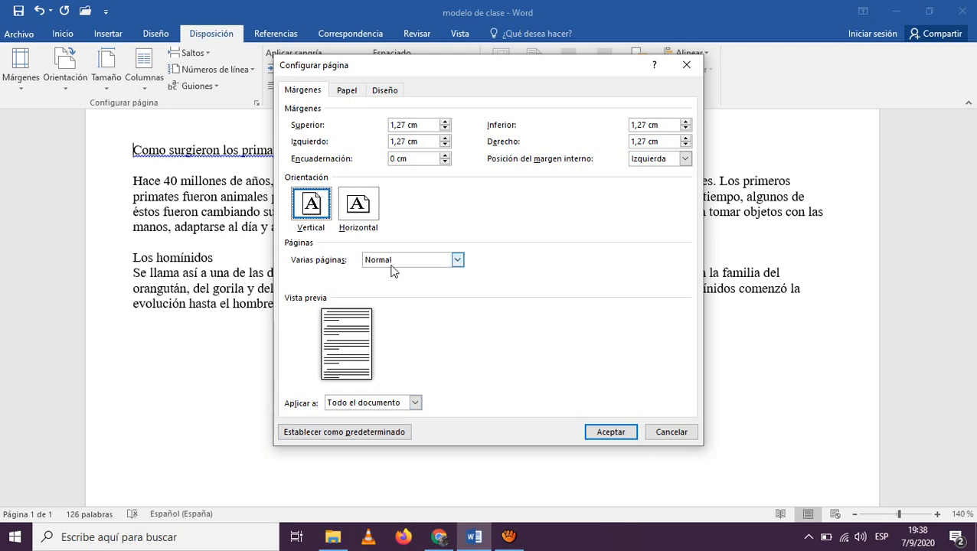
Try the multiple-page settings Márgenes simétricos, Dos páginas por hoja and Formato libro in the page setup
click(455, 261)
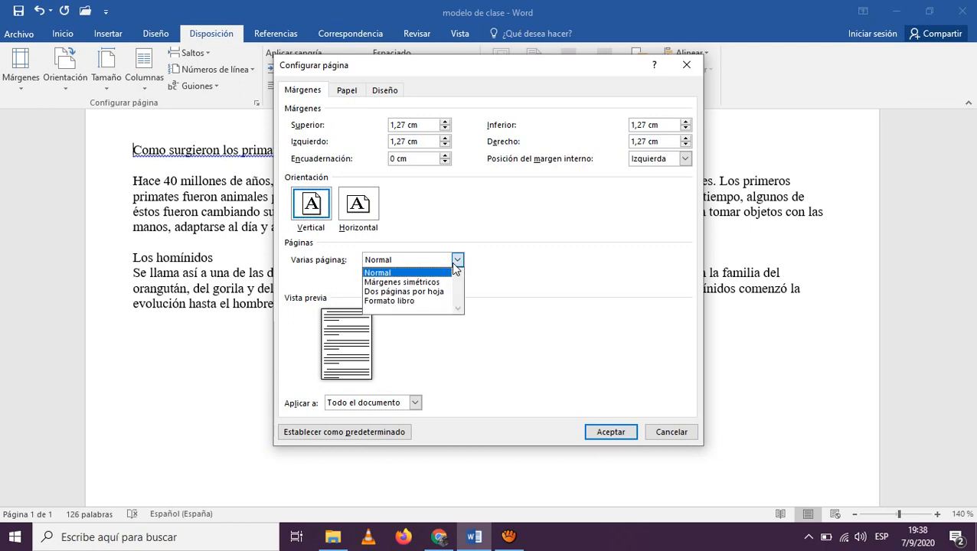
click(444, 281)
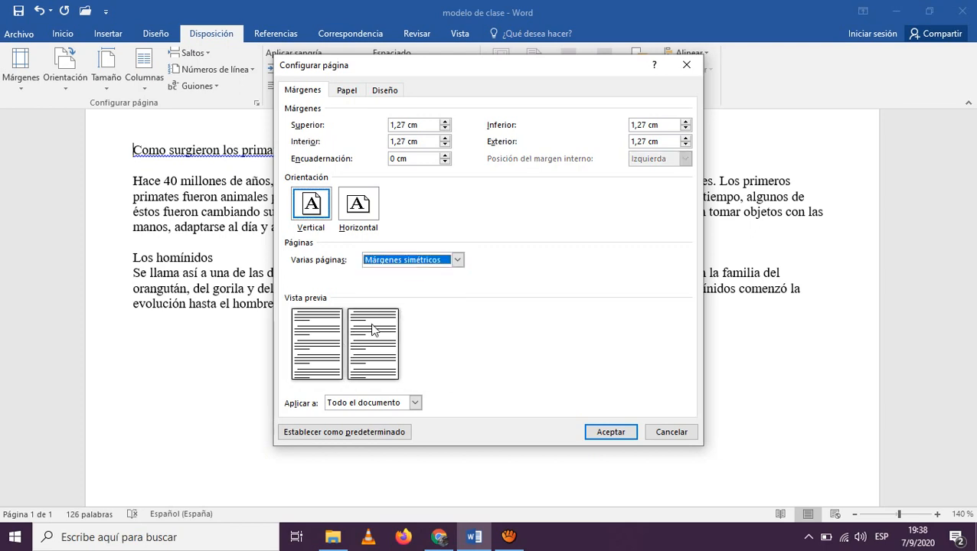
click(449, 263)
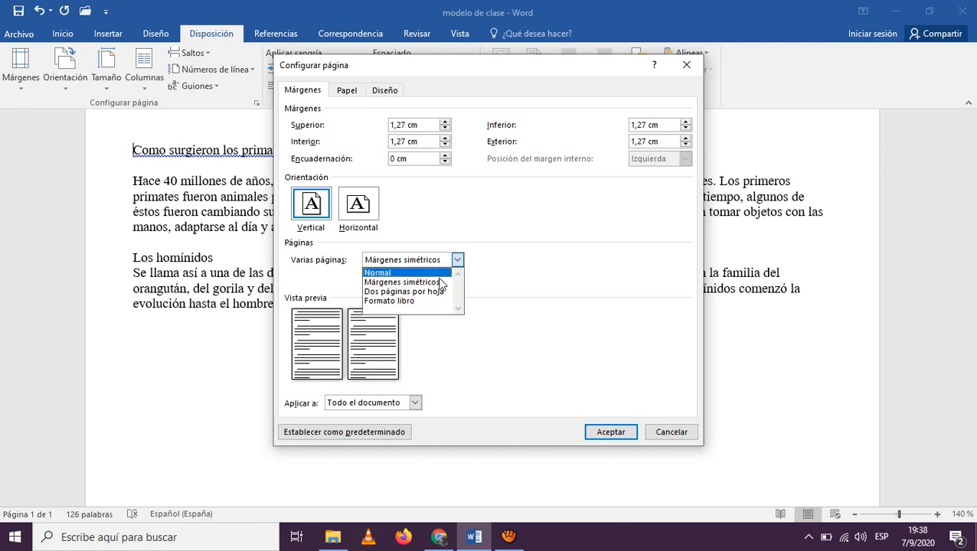
click(440, 292)
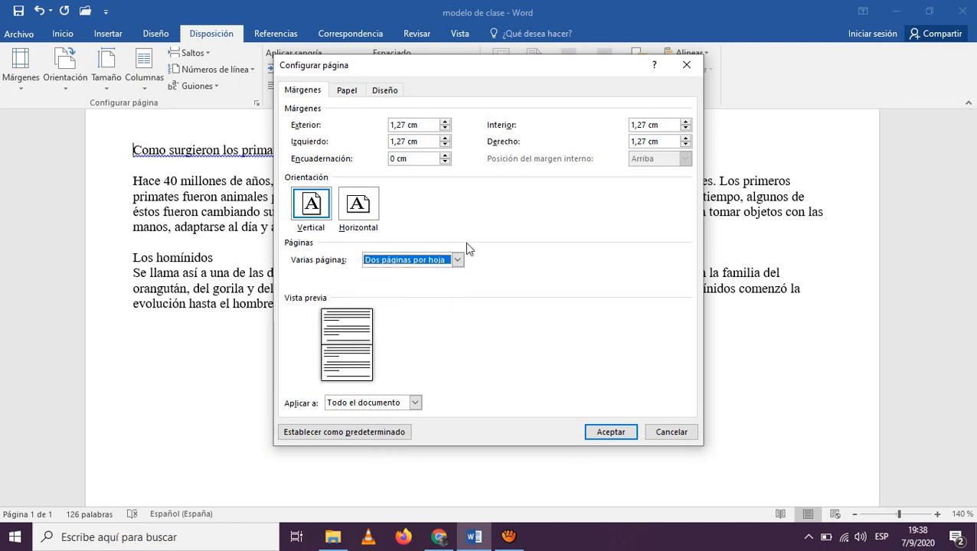
click(457, 259)
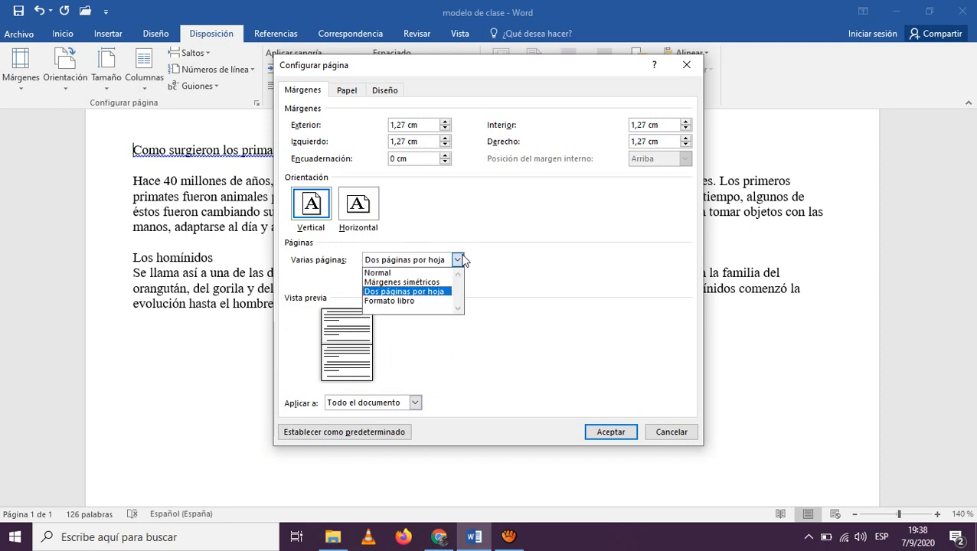
click(433, 301)
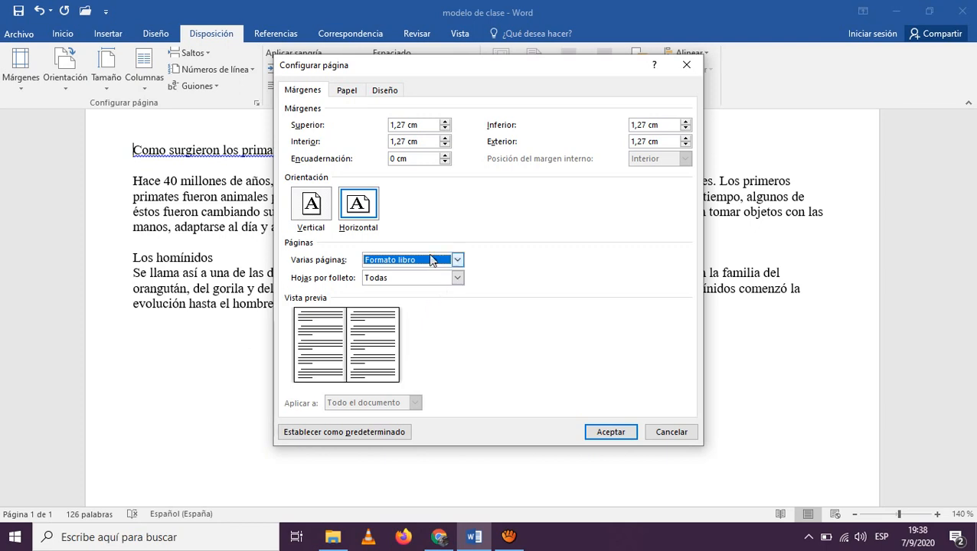
Review the paper size and the section and header layout settings, and close the page setup without applying changes
click(353, 92)
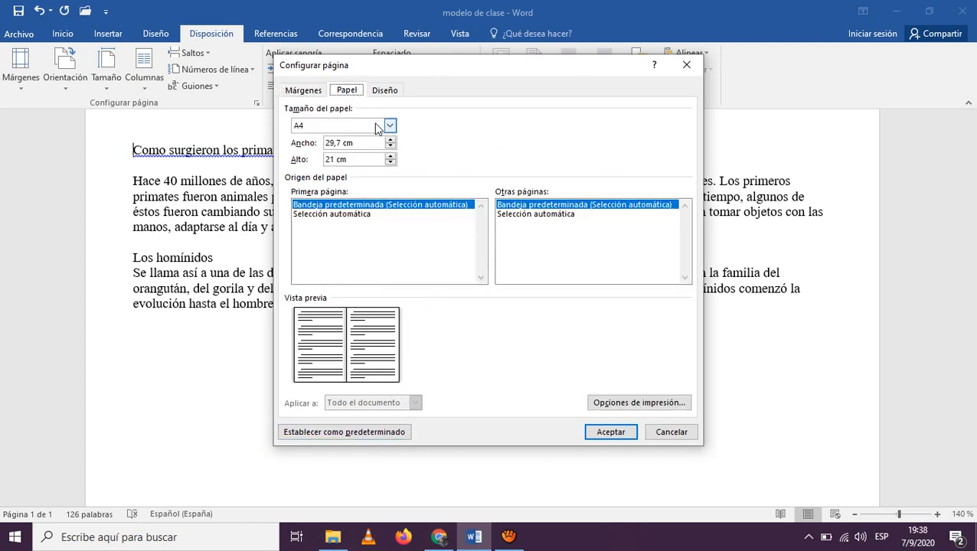
click(376, 127)
click(375, 127)
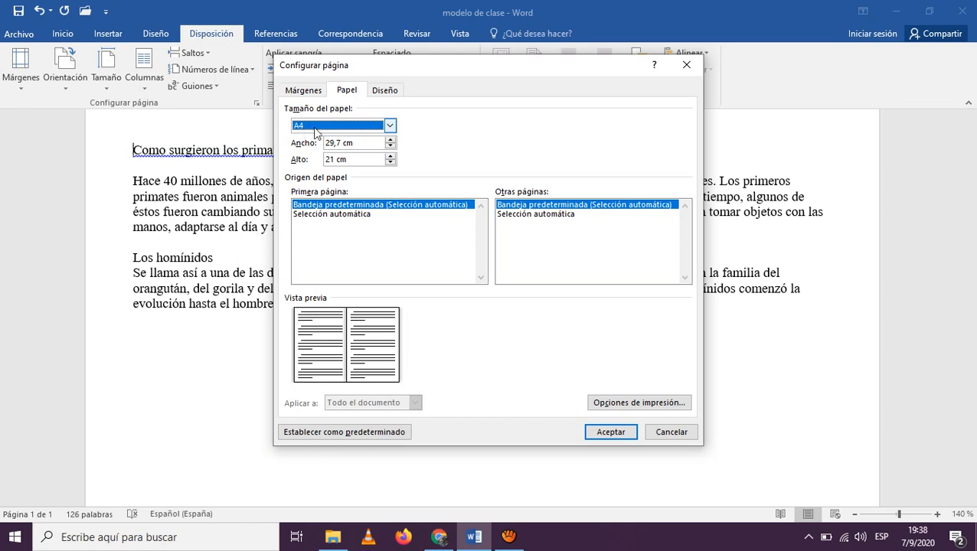
click(385, 90)
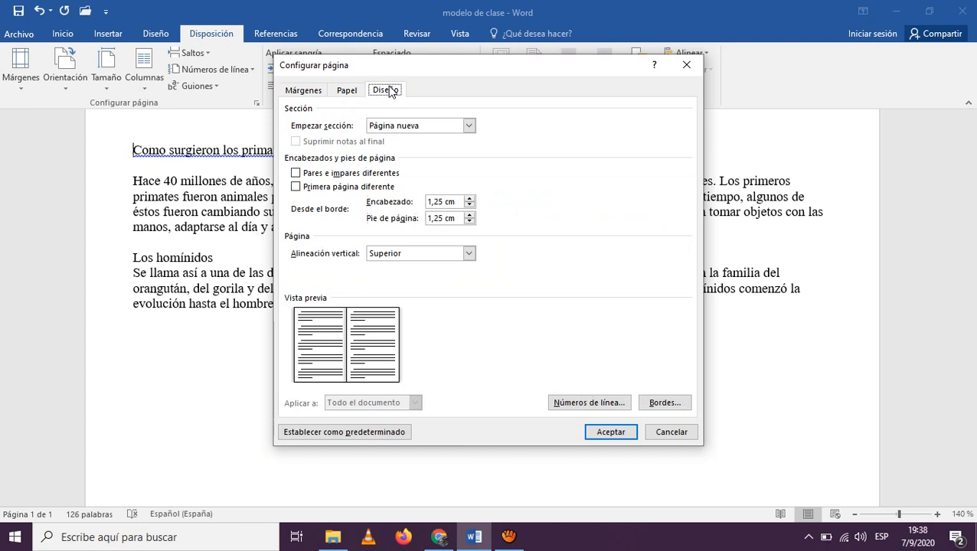
click(686, 65)
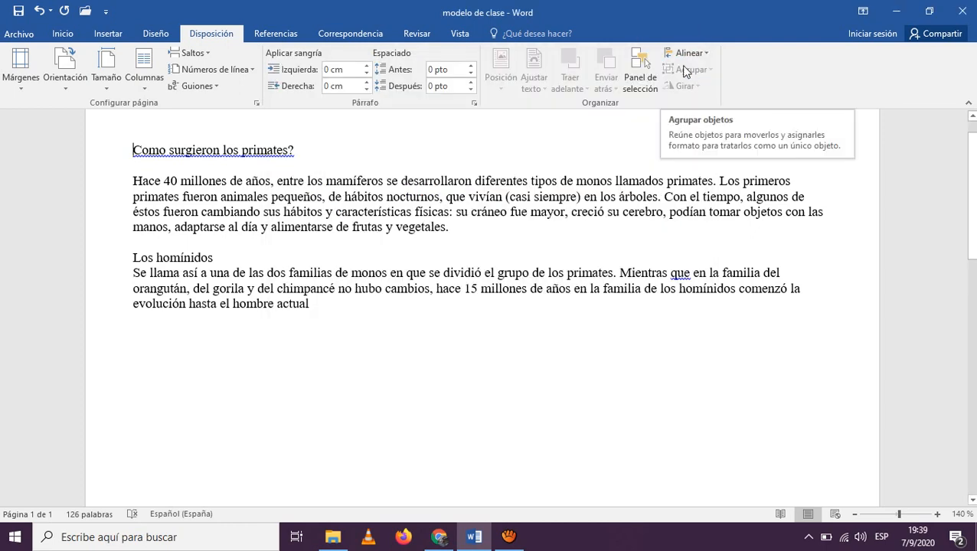
Apply the predefined Normal margins of 2,5 cm above and below and 3 cm on both sides
click(34, 73)
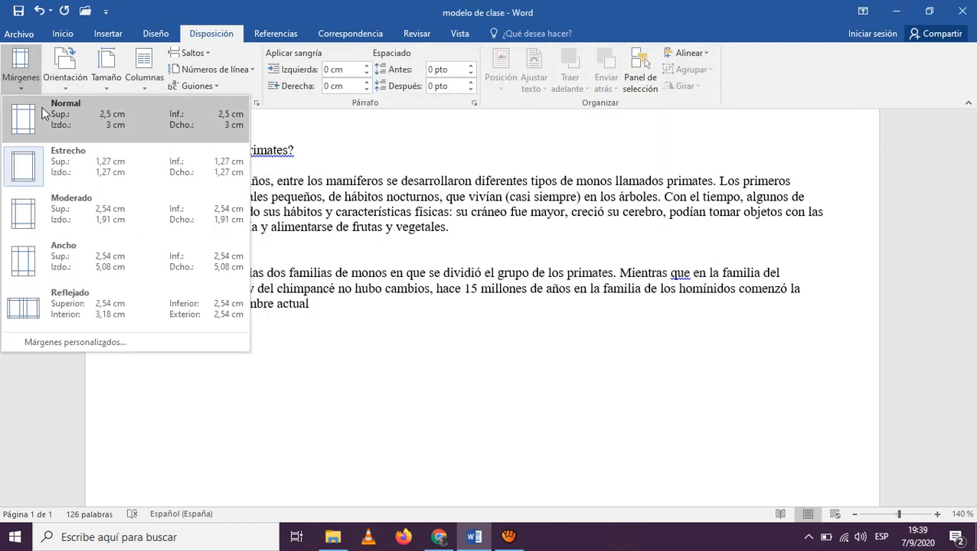
click(42, 112)
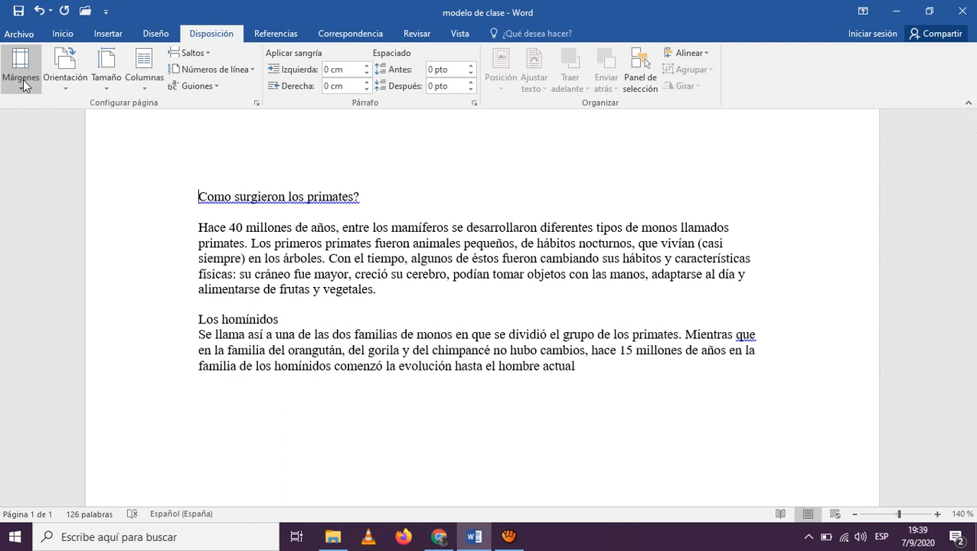
Review the available page orientations, paper sizes and column layouts without changing any of them
click(79, 90)
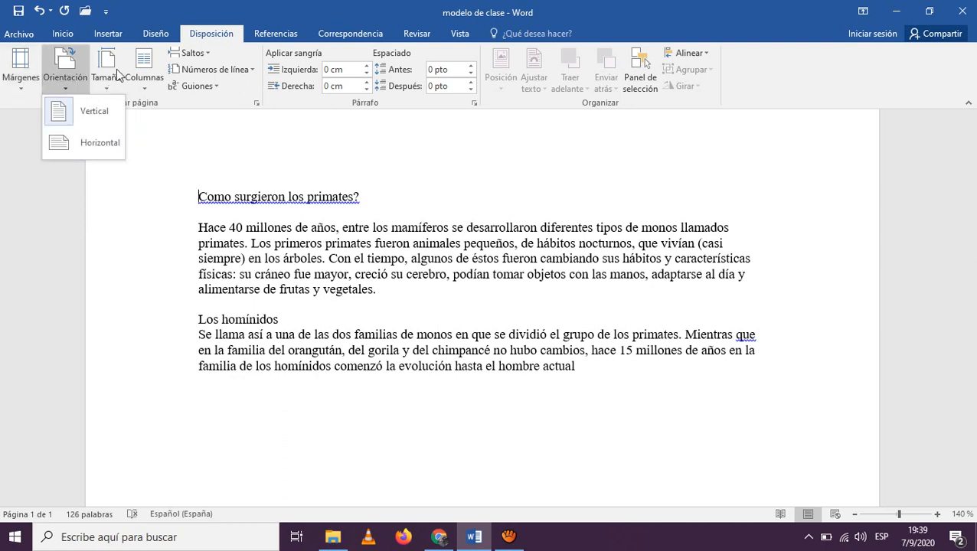
click(112, 85)
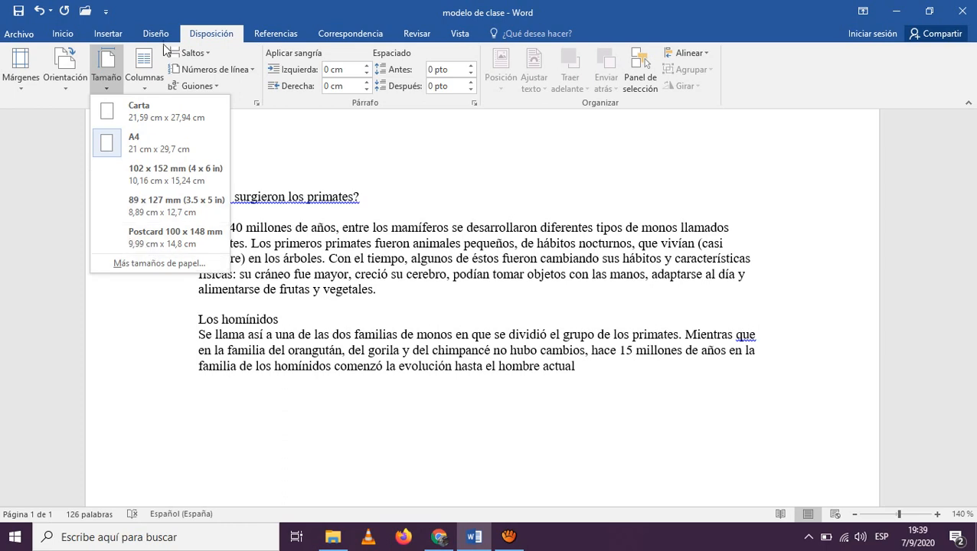
click(422, 323)
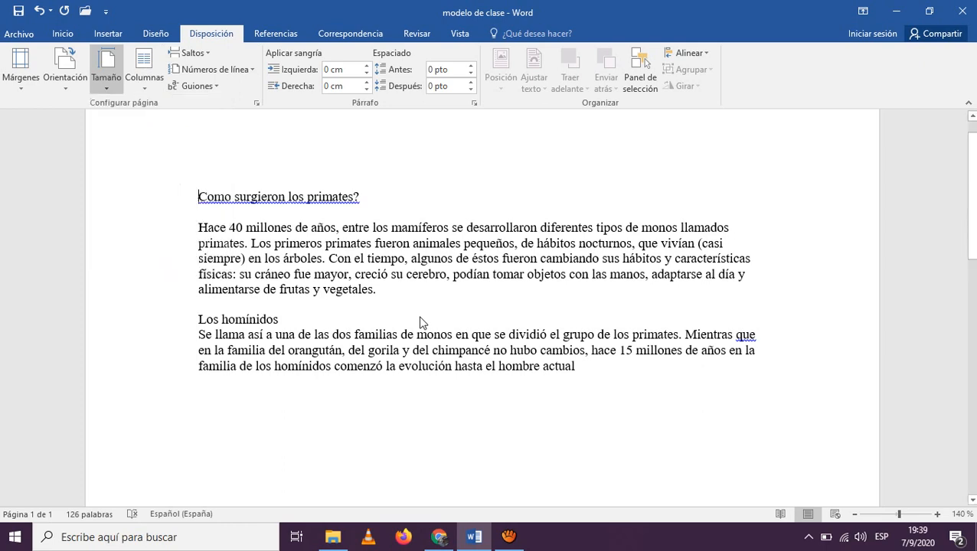
click(159, 73)
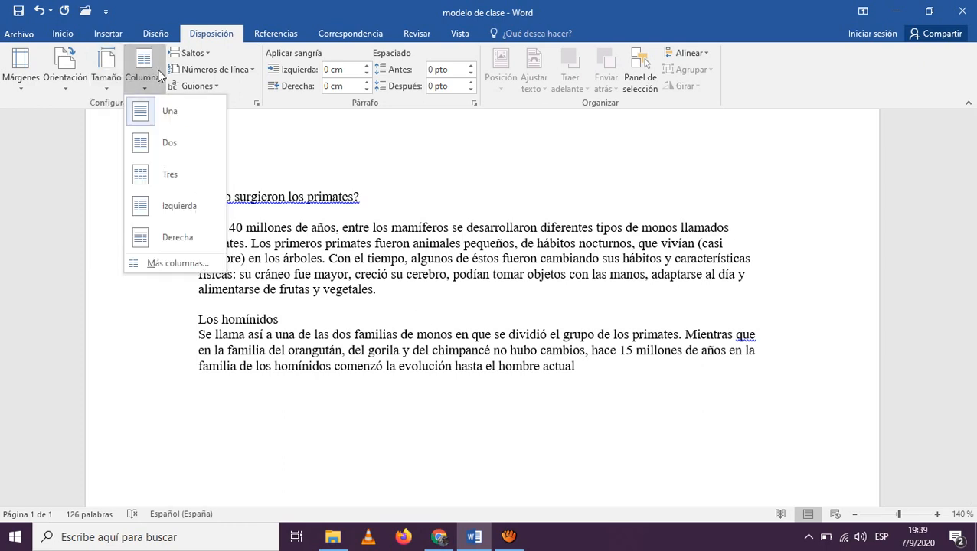
click(159, 73)
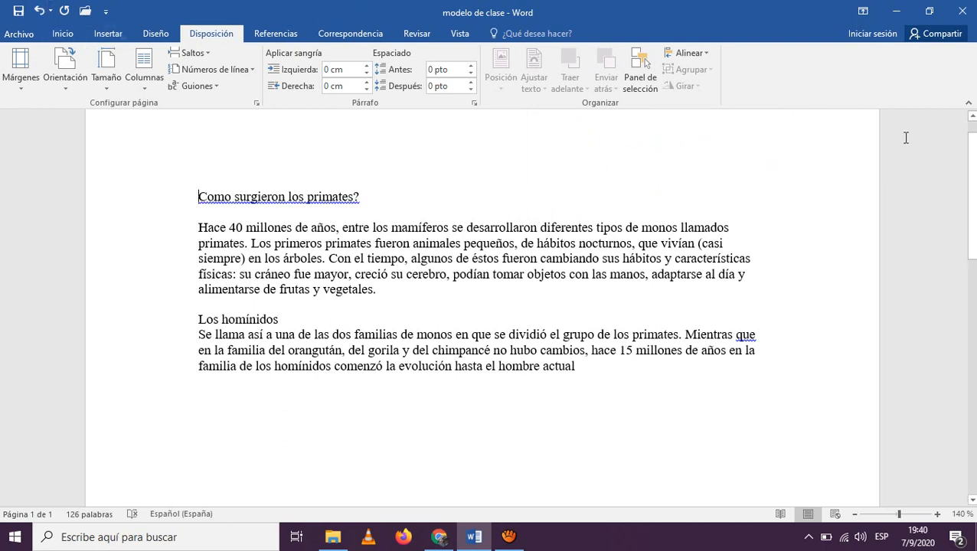
Open the page header for editing, check the footer area and return to the header
scroll(972, 135, up, 1)
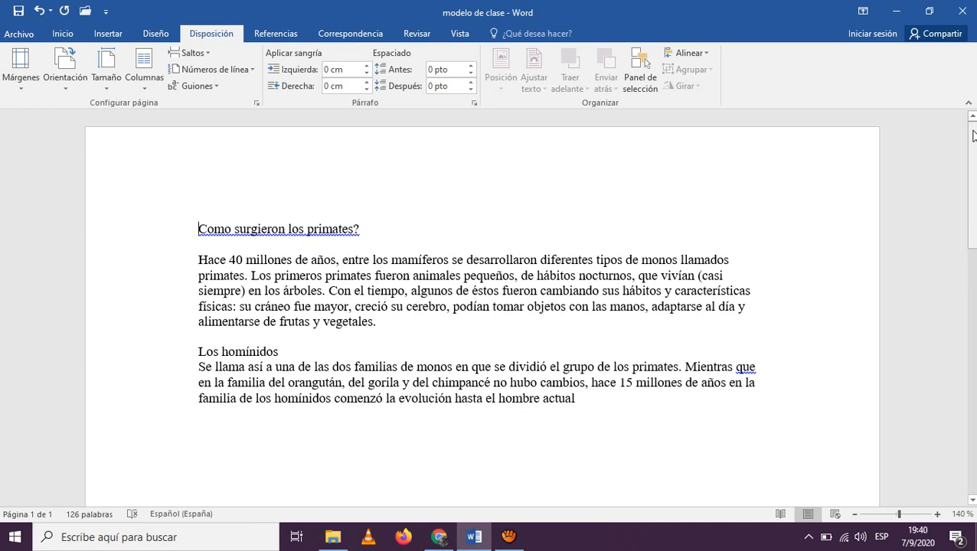
double_click(509, 149)
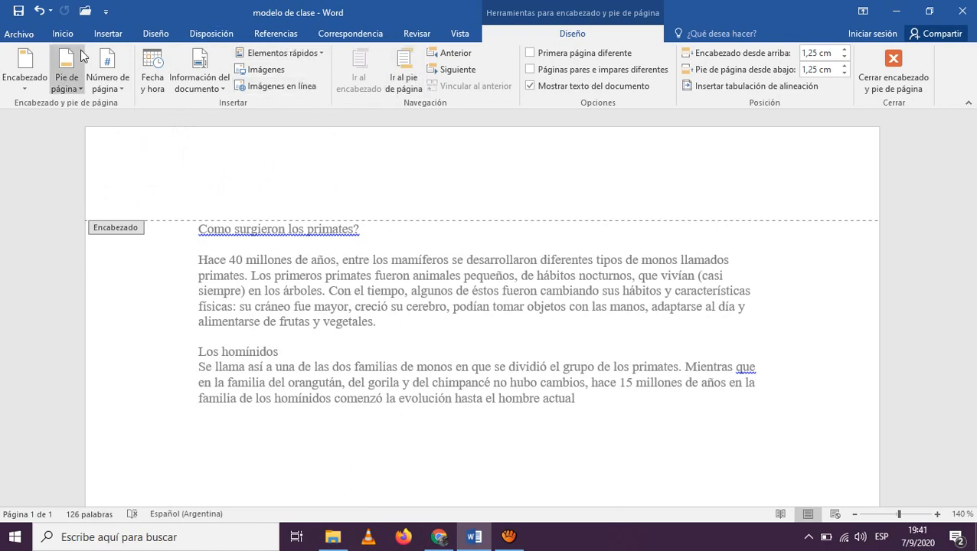
click(417, 74)
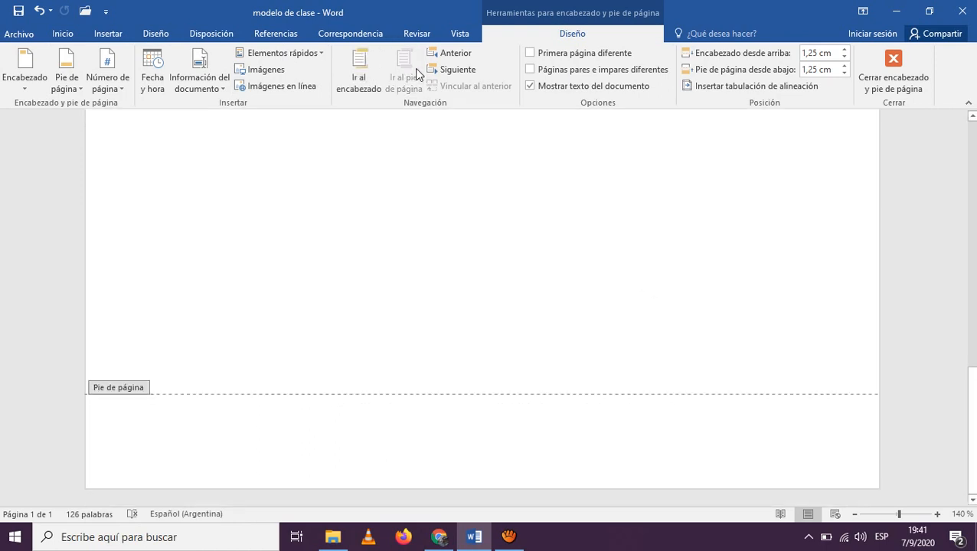
click(365, 64)
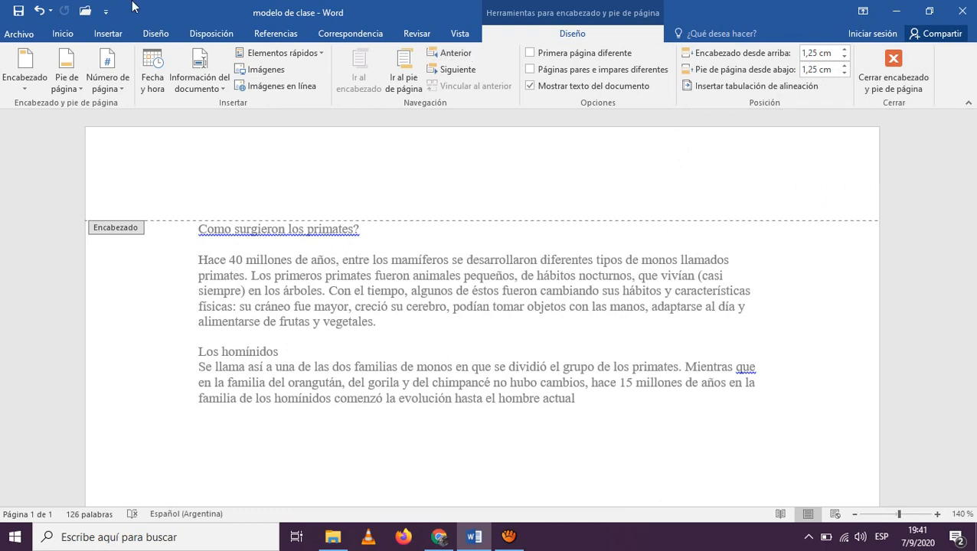
Look over the built-in header designs, choose to edit the header and enter the text "Trabajo práctico sobre MS-Word"
click(25, 78)
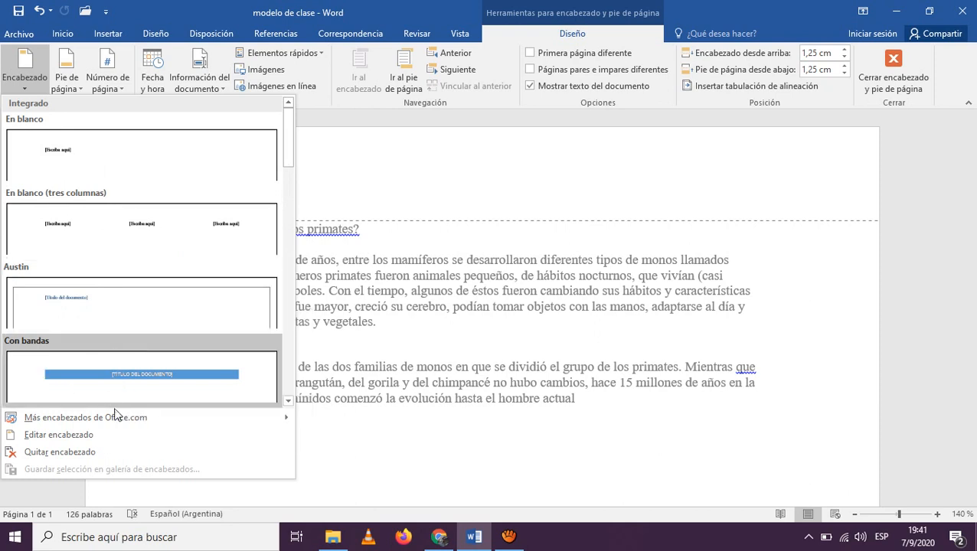
mouse_move(111, 419)
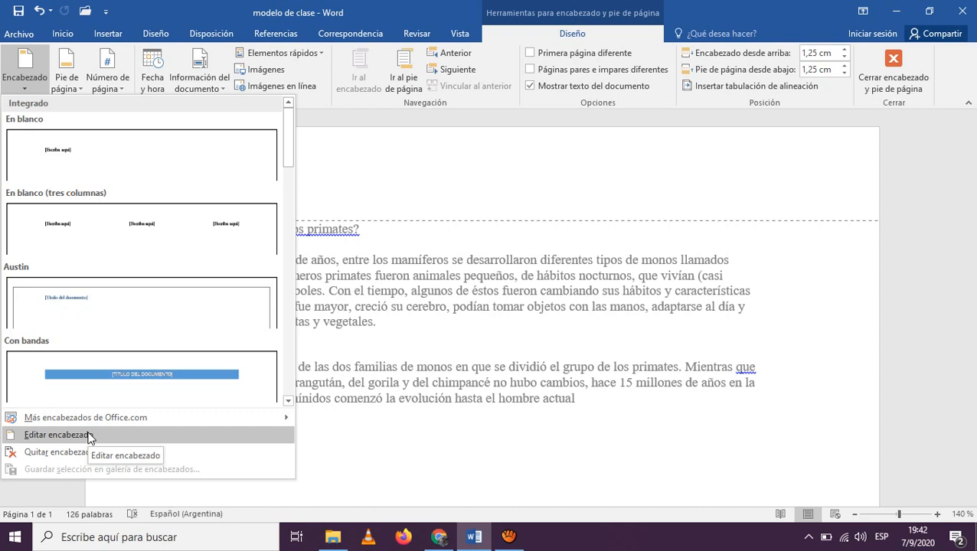
click(89, 435)
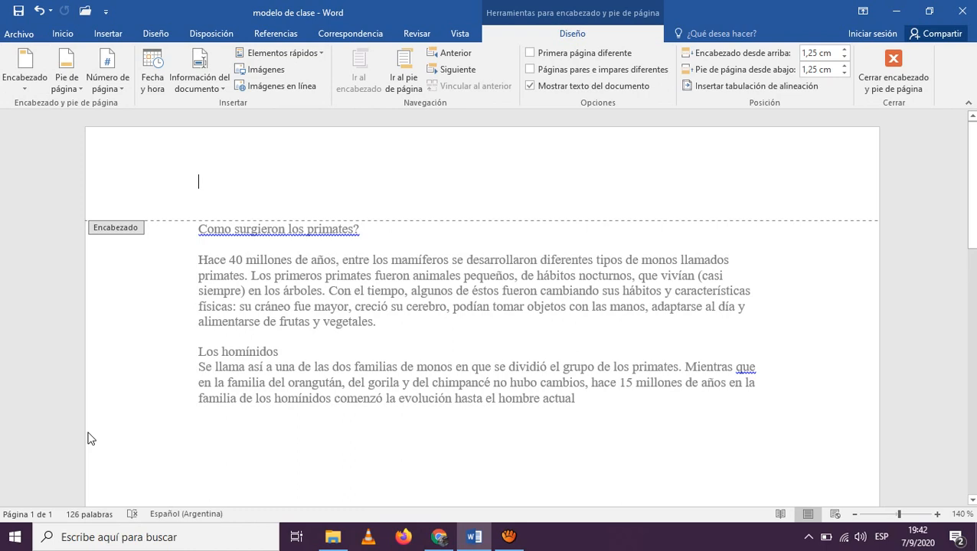
text(Trabajo )
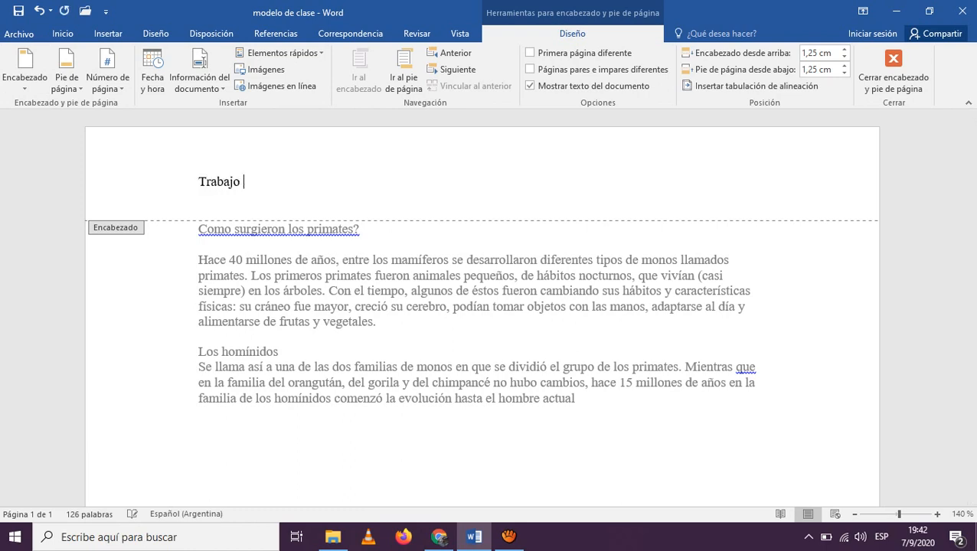
text(práctico sobre m)
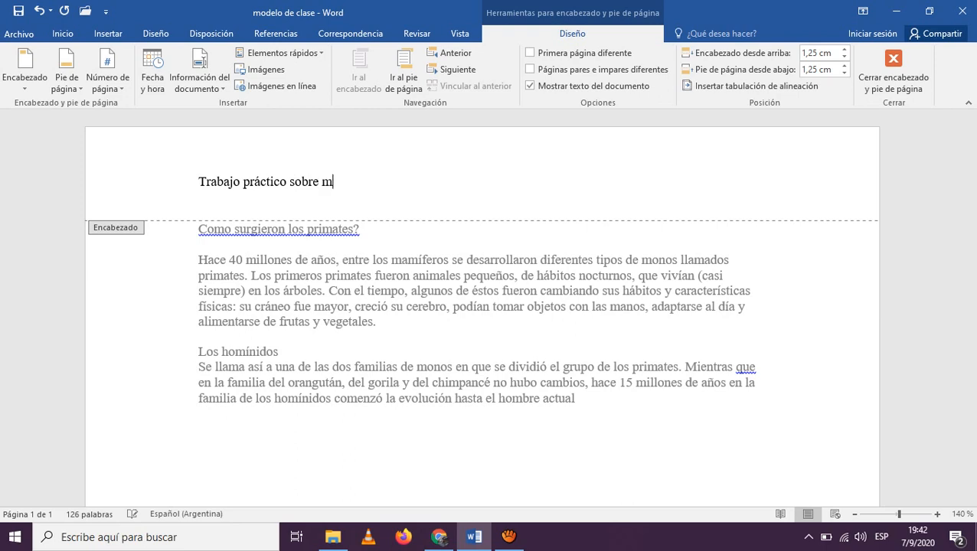
key(BackSpace)
text(MS-Word)
Center the header text on the page
click(63, 34)
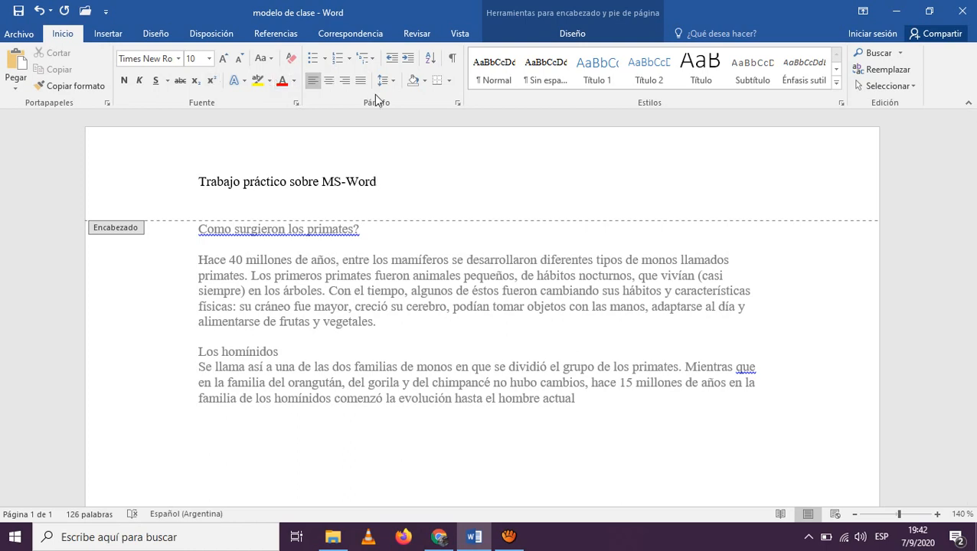
click(333, 89)
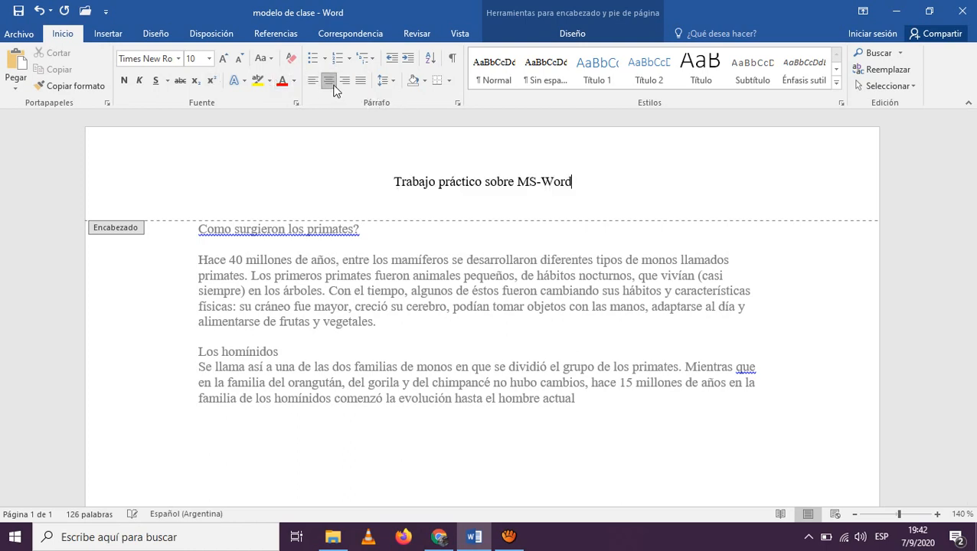
Select the whole header line, set it in italics and highlight it in turquoise
triple_click(453, 178)
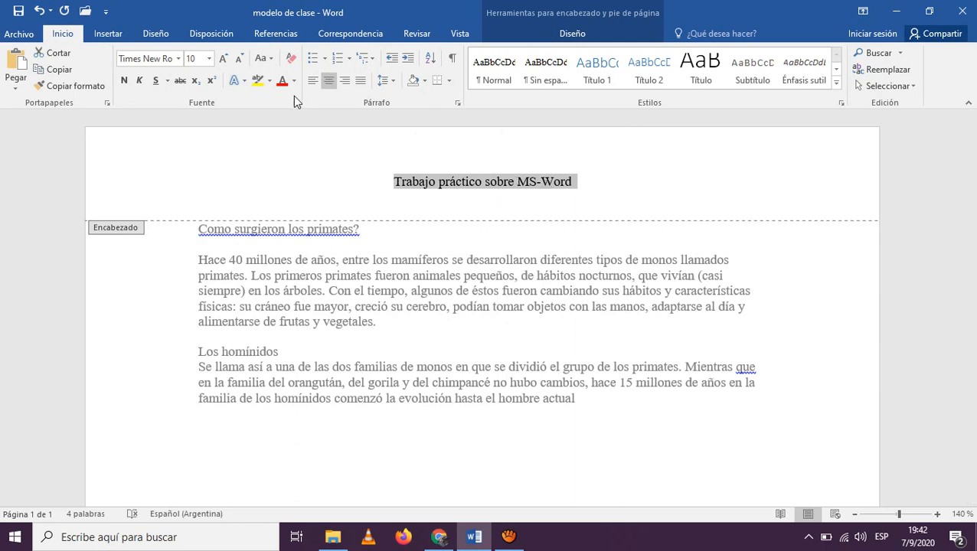
click(476, 183)
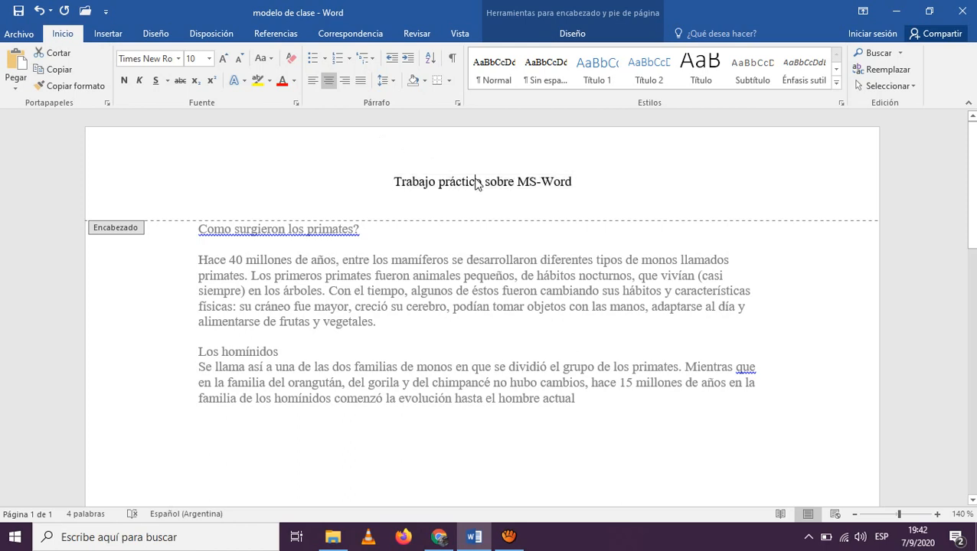
triple_click(476, 184)
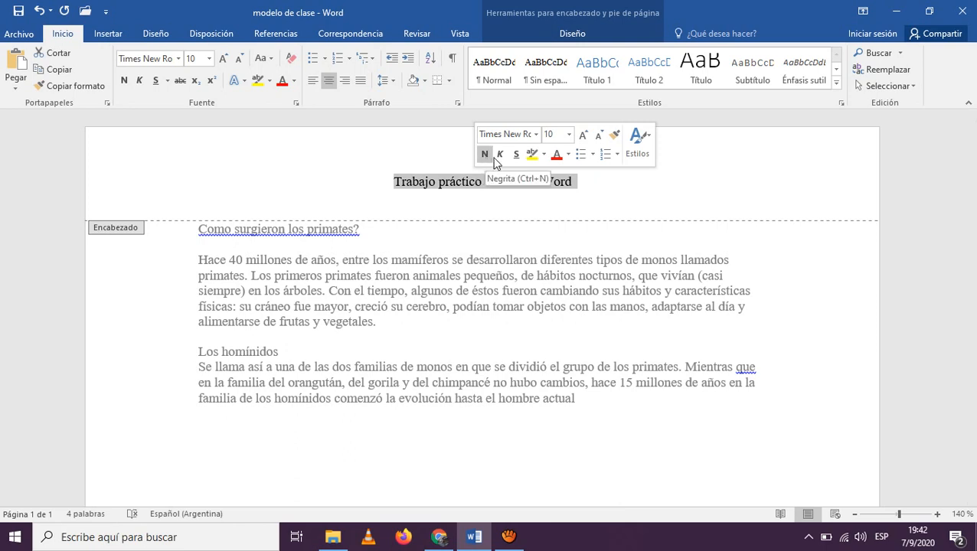
click(499, 155)
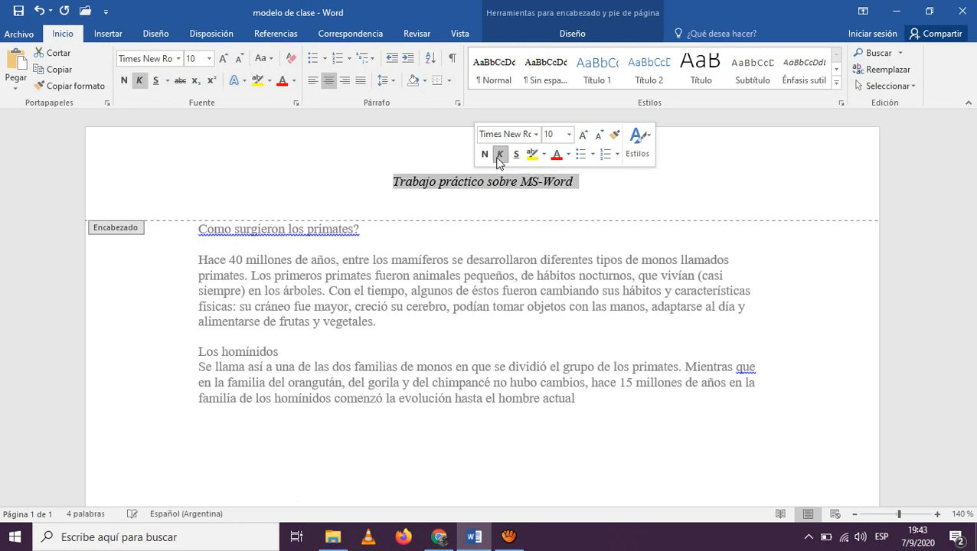
click(544, 155)
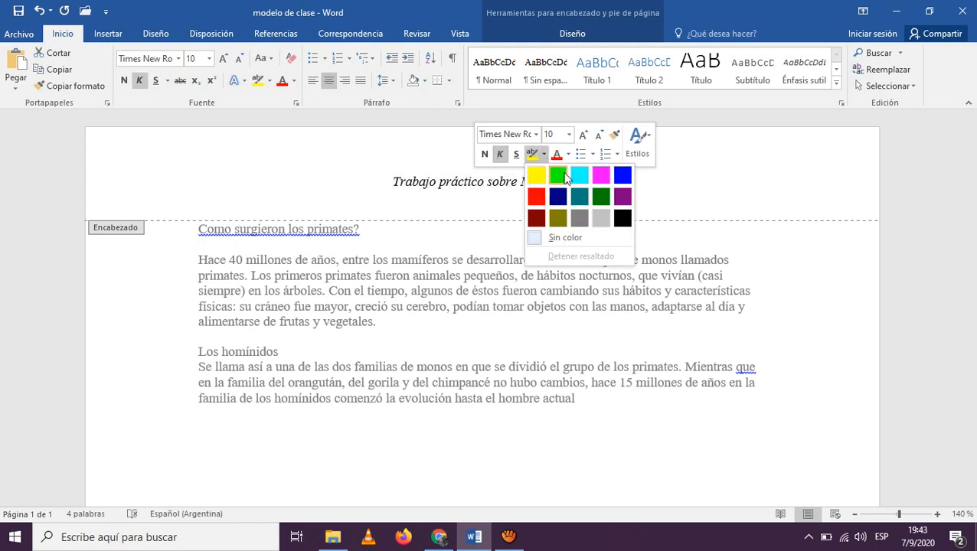
click(579, 178)
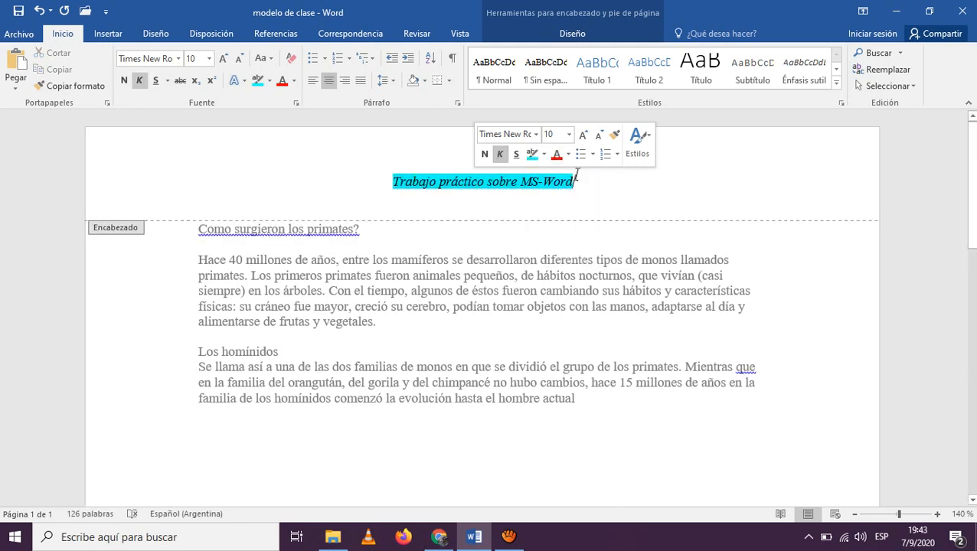
Open the style gallery for the header text, and try switching underlining on and off
click(636, 156)
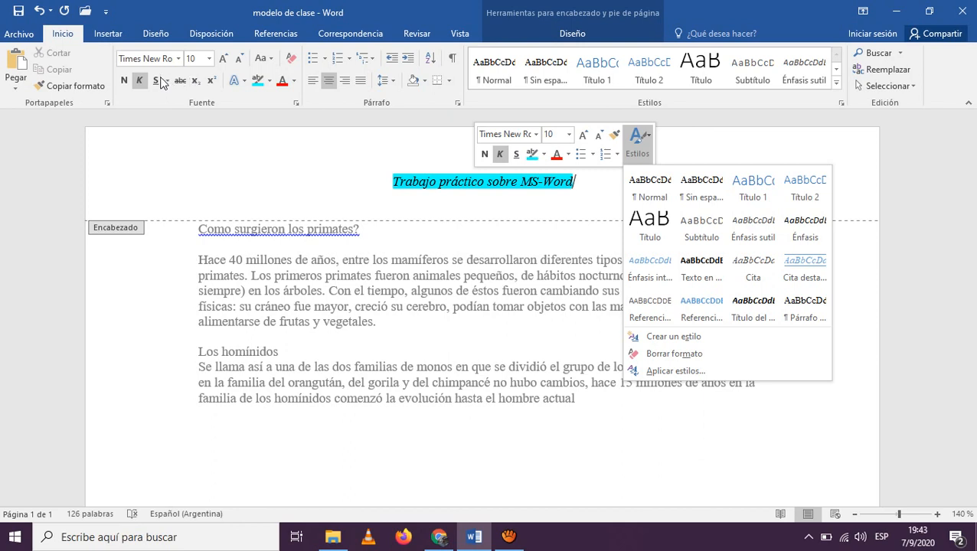
click(518, 159)
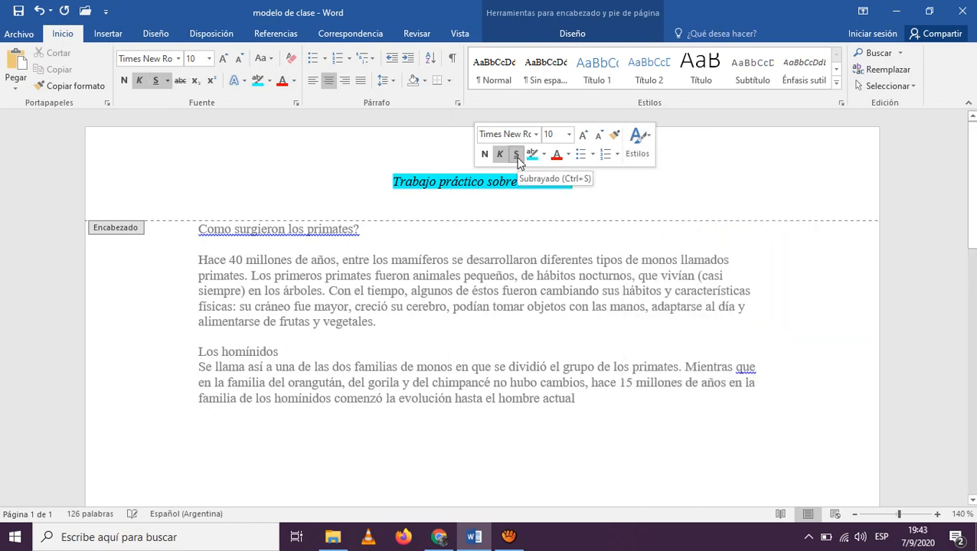
click(517, 159)
click(518, 158)
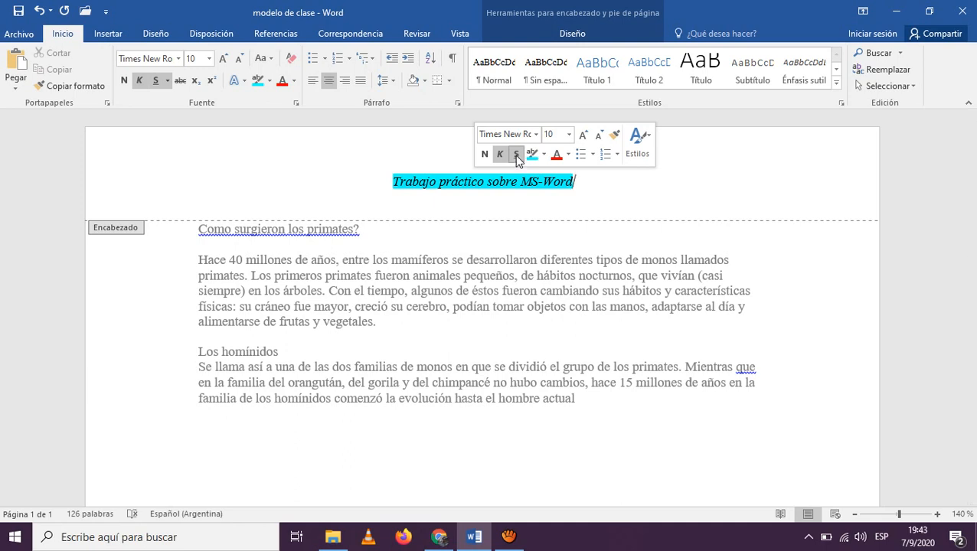
Try to give the header text a heavy dotted underline style in the font settings
click(296, 102)
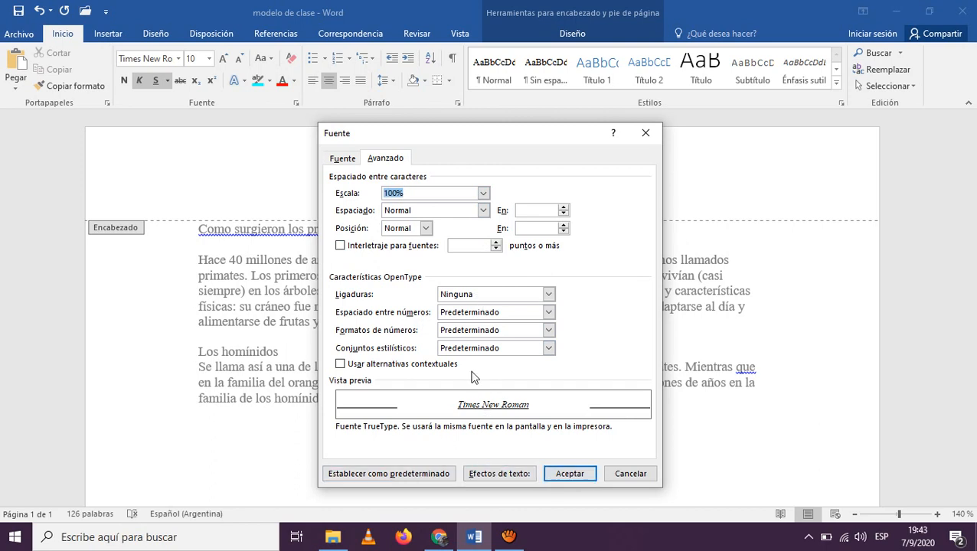
click(342, 158)
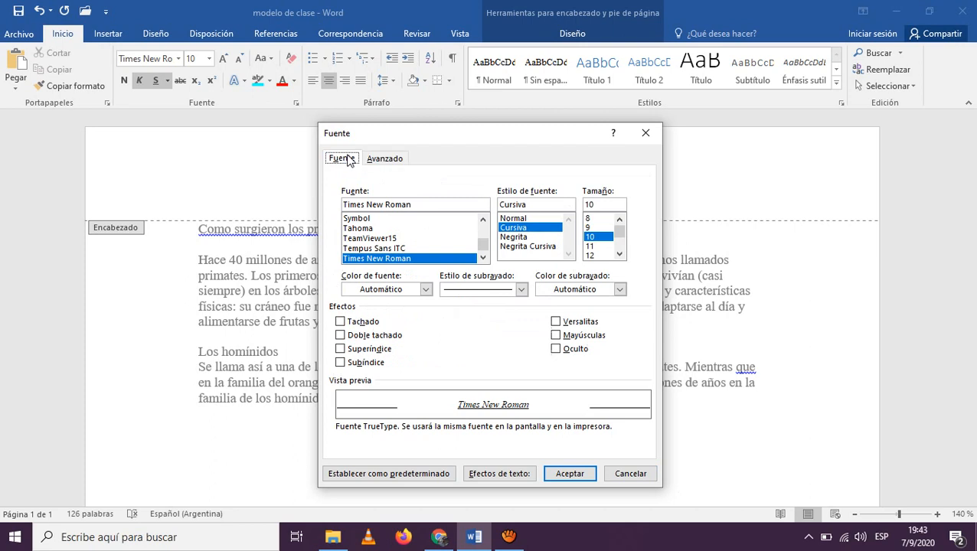
click(519, 290)
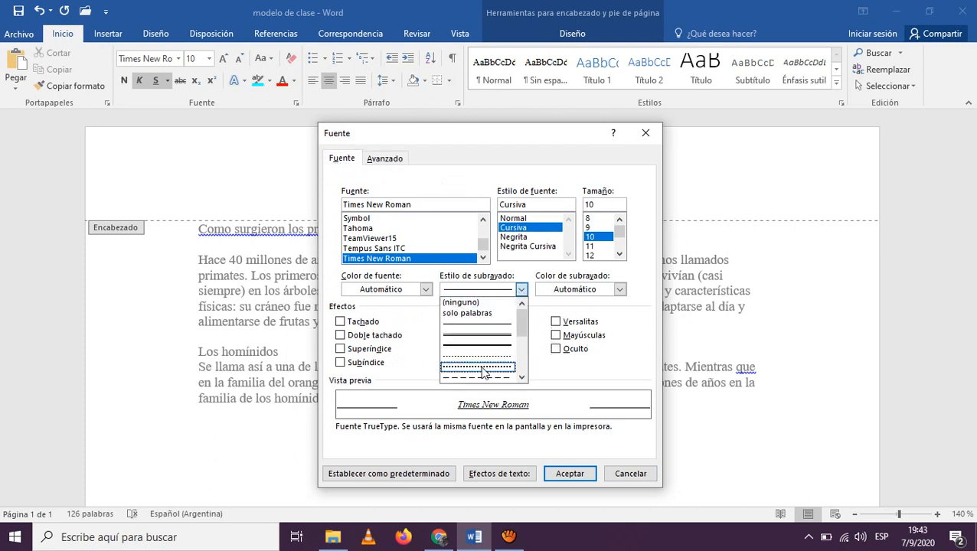
click(482, 370)
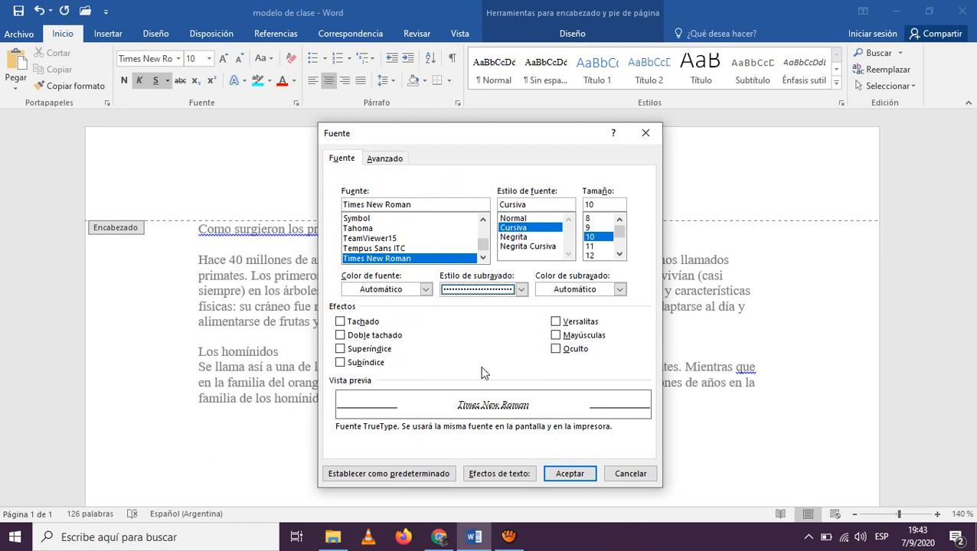
click(571, 472)
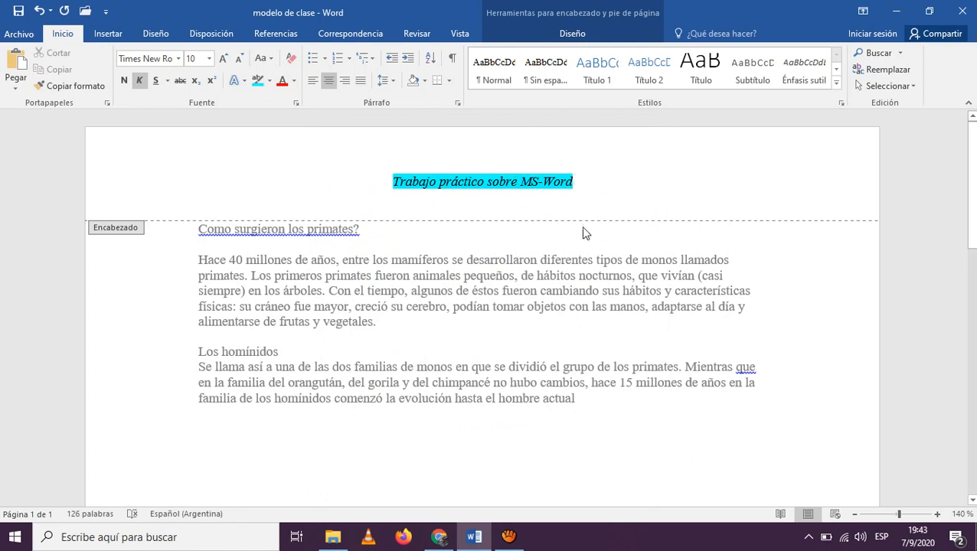
Leave the header and move the cursor through the body up to the first line, "Como surgieron los primates?"
double_click(625, 266)
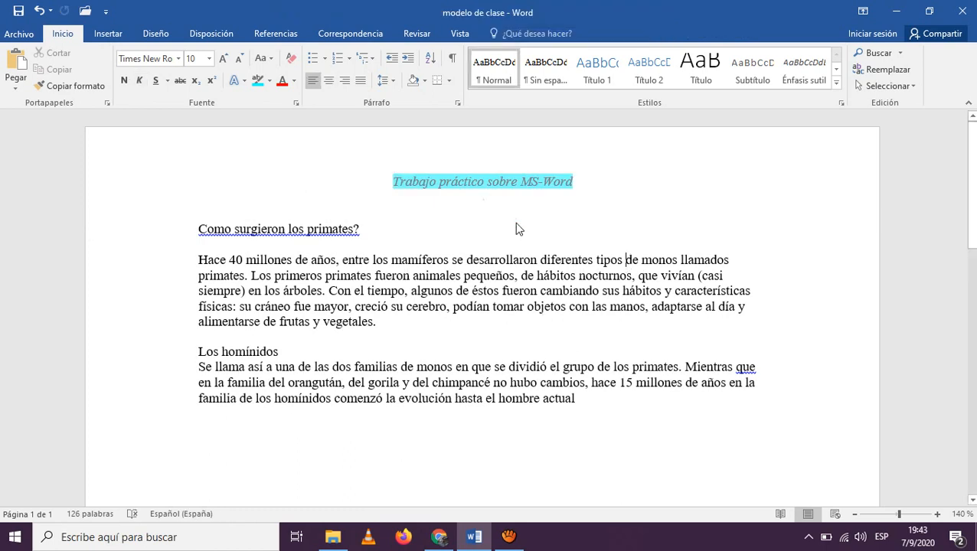
click(492, 241)
key(Down)
key(Down)
key(Down)
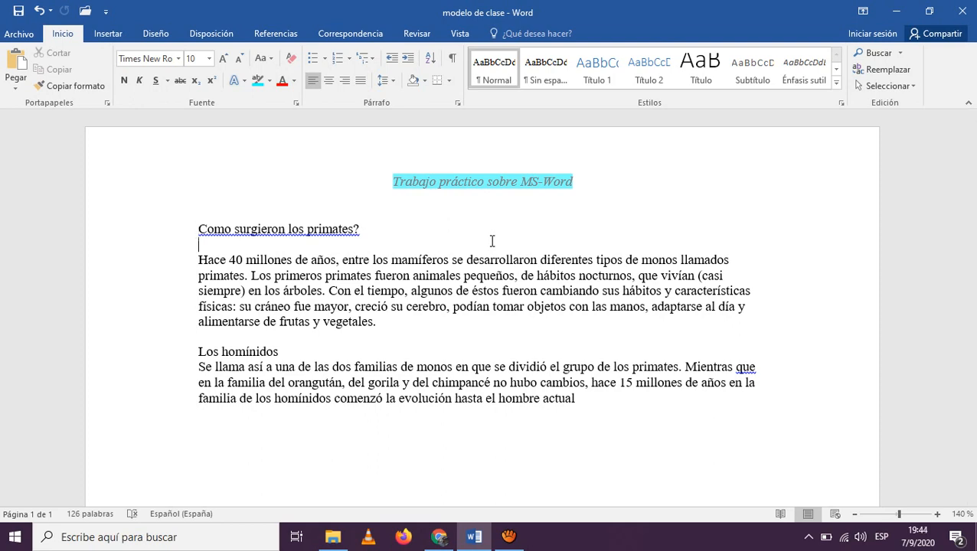
key(Up)
key(Up)
key(Up)
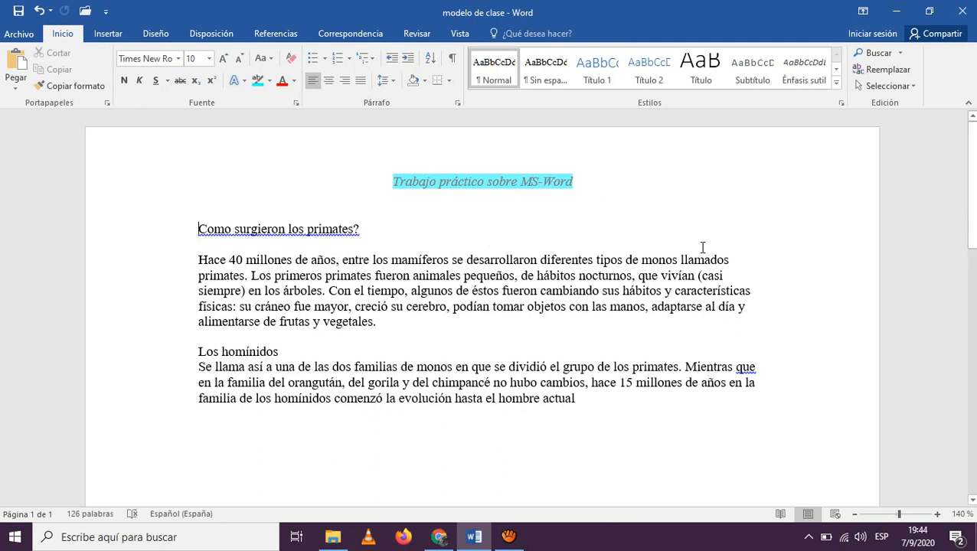
Reopen the header, add a bottom border beneath its text line and return to the document body
double_click(613, 188)
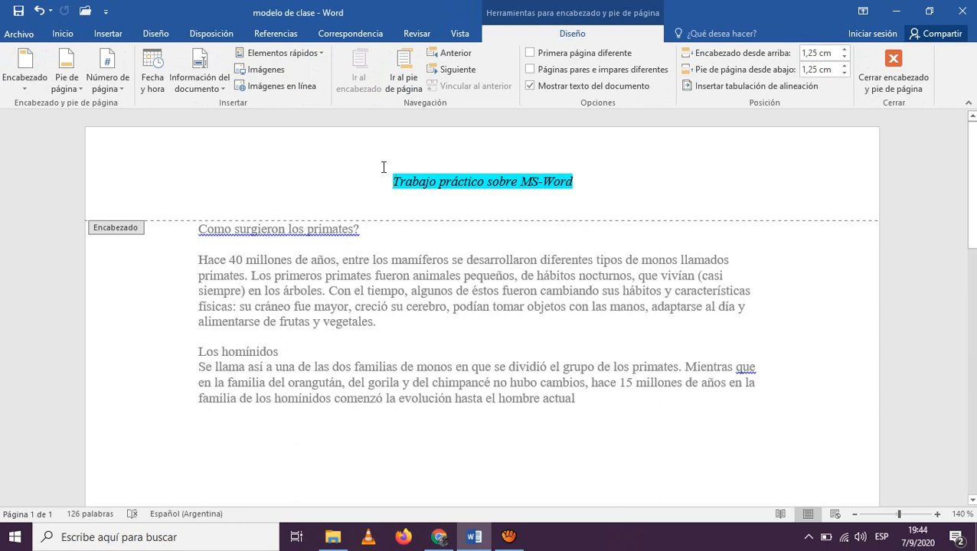
click(111, 33)
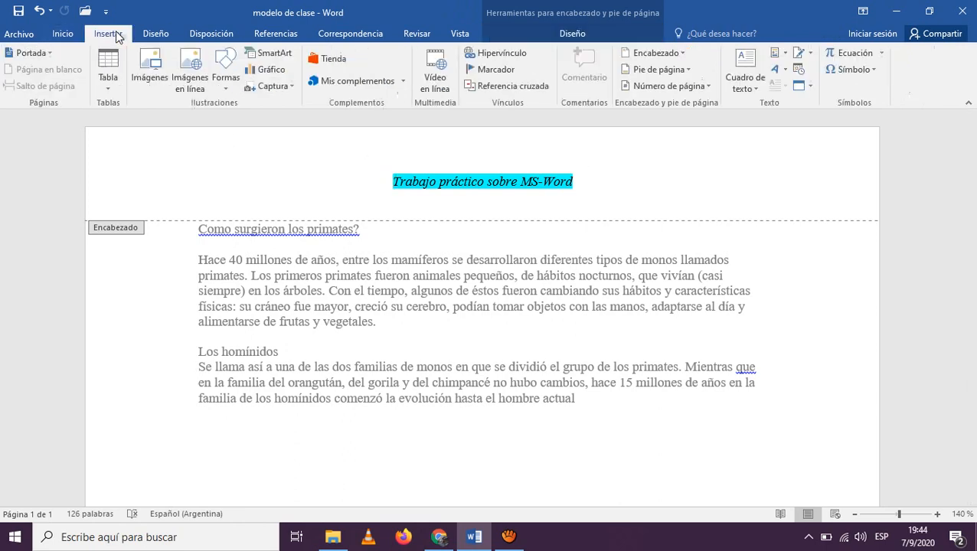
click(60, 34)
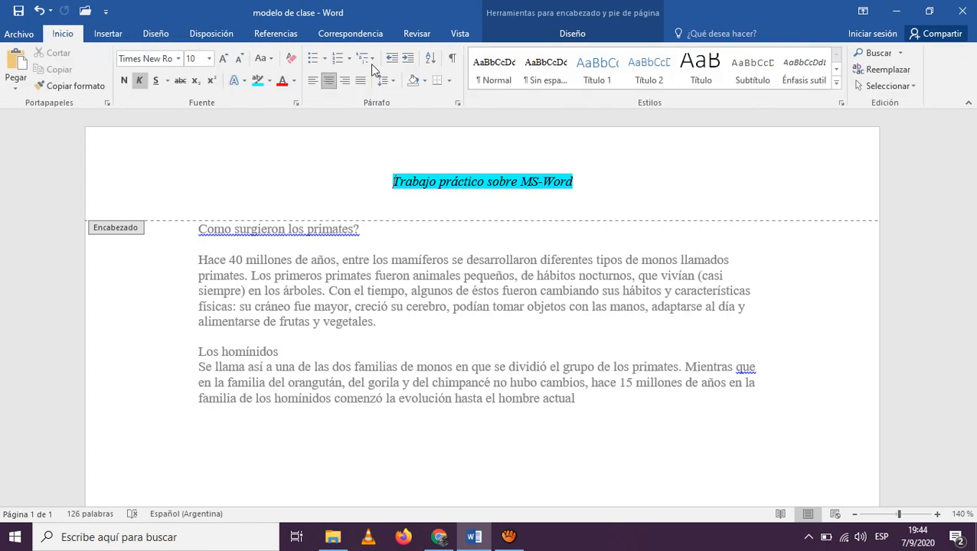
click(437, 82)
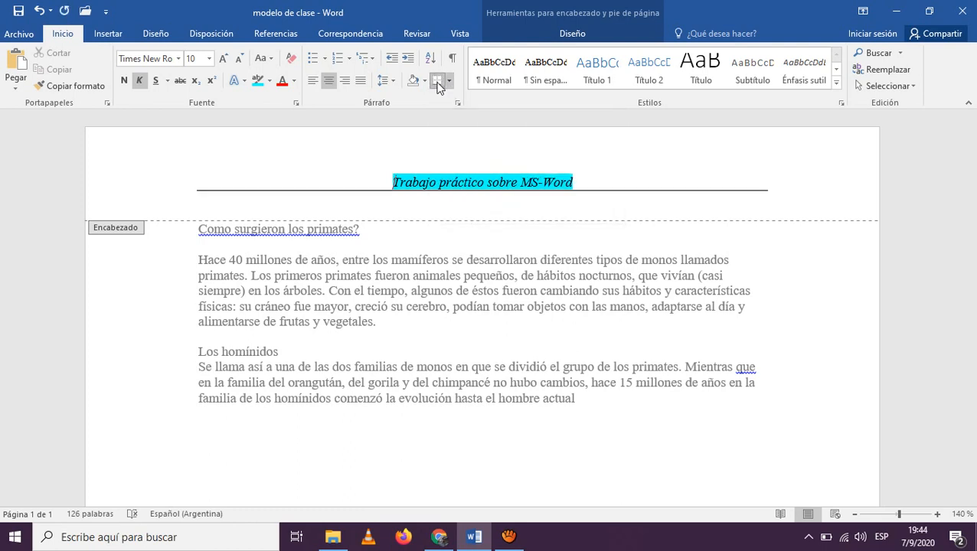
double_click(578, 358)
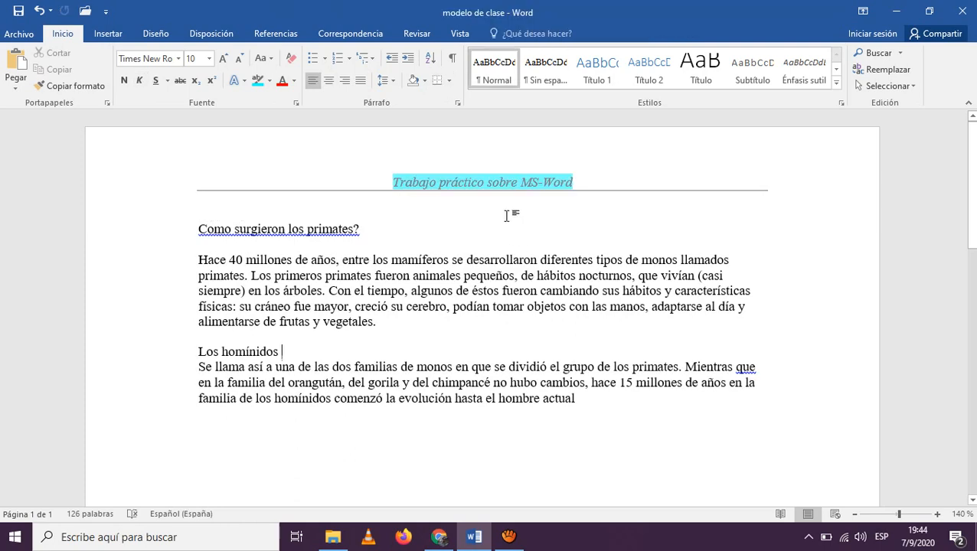
Open the border and shading settings for the header paragraph and toggle its bottom border off and back on
double_click(582, 187)
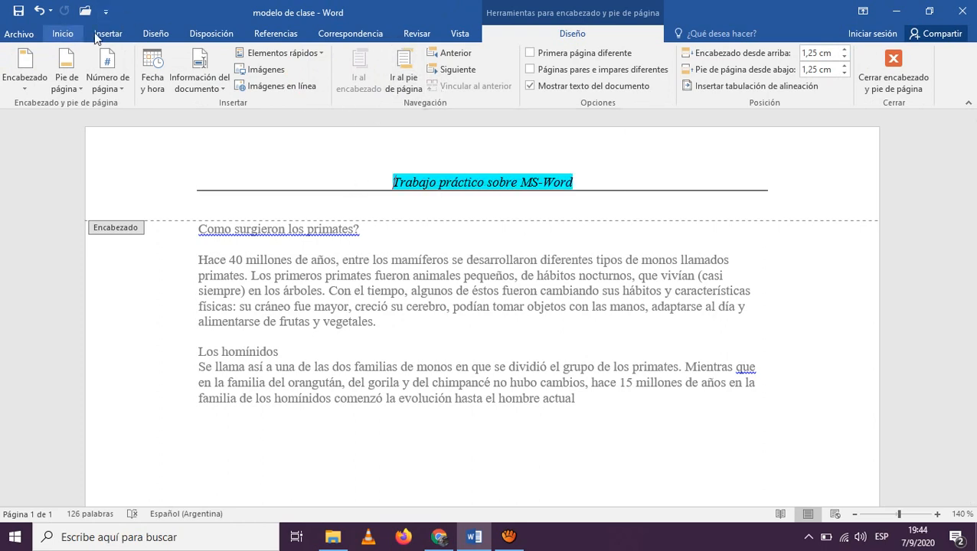
click(61, 35)
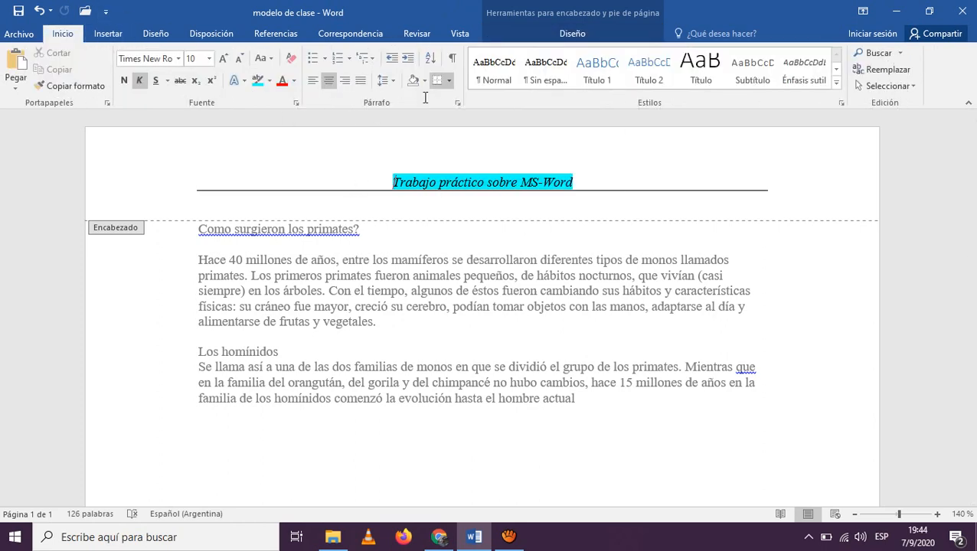
click(450, 81)
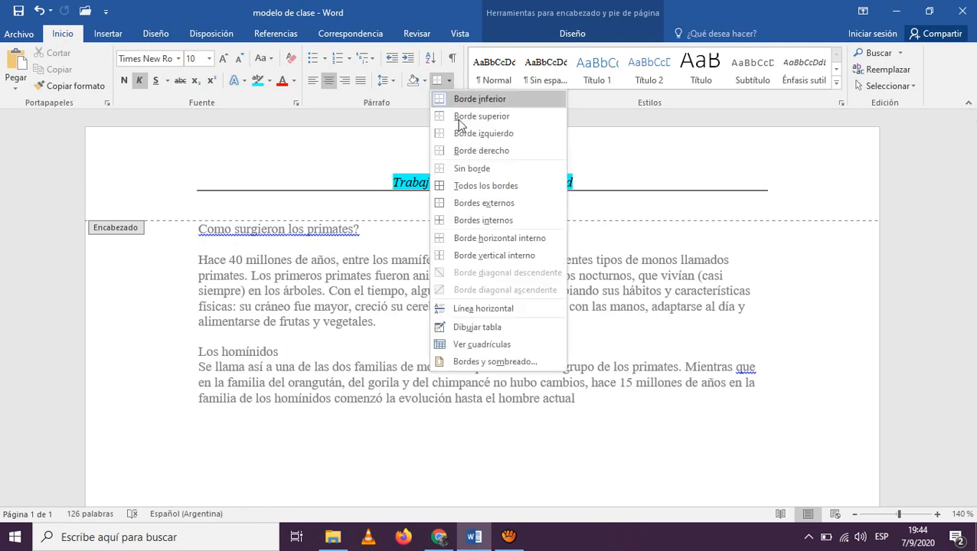
click(496, 364)
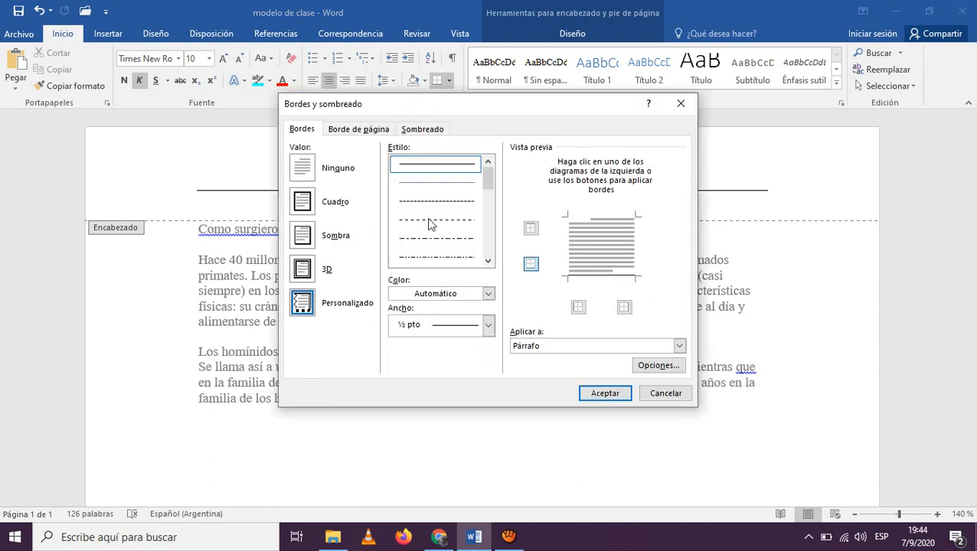
click(592, 275)
click(593, 275)
click(529, 266)
click(530, 266)
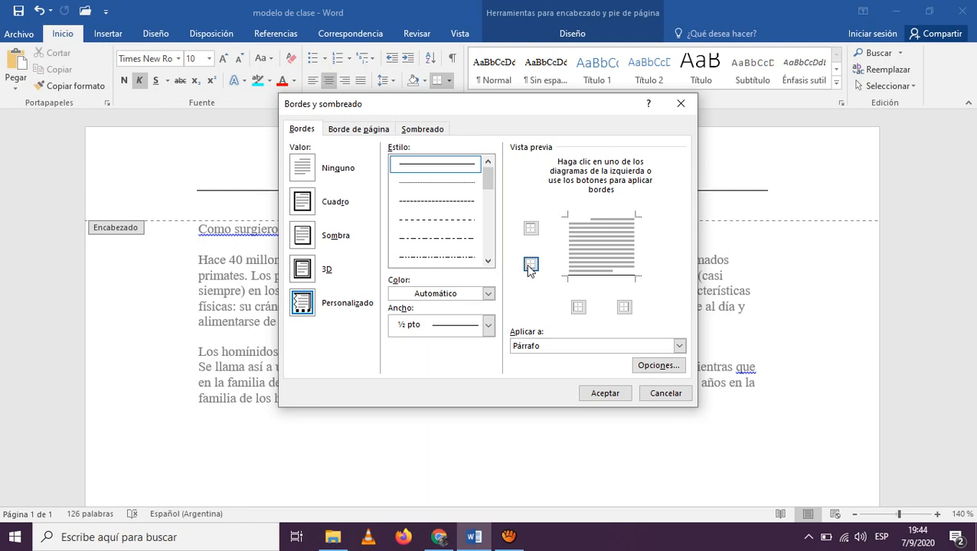
Replace the header's bottom border with the 3 pt double line made of one thick and one thin stroke
click(487, 262)
click(488, 262)
click(487, 262)
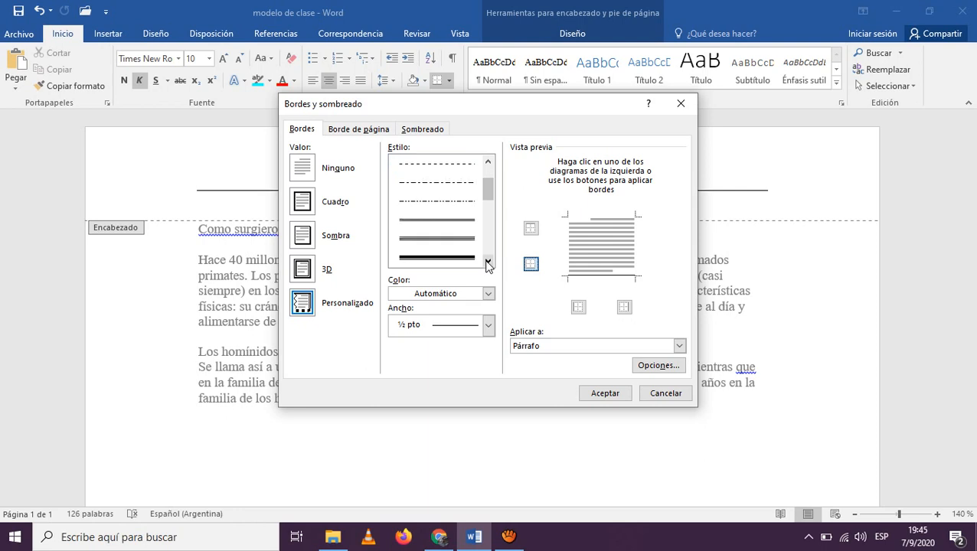
click(466, 260)
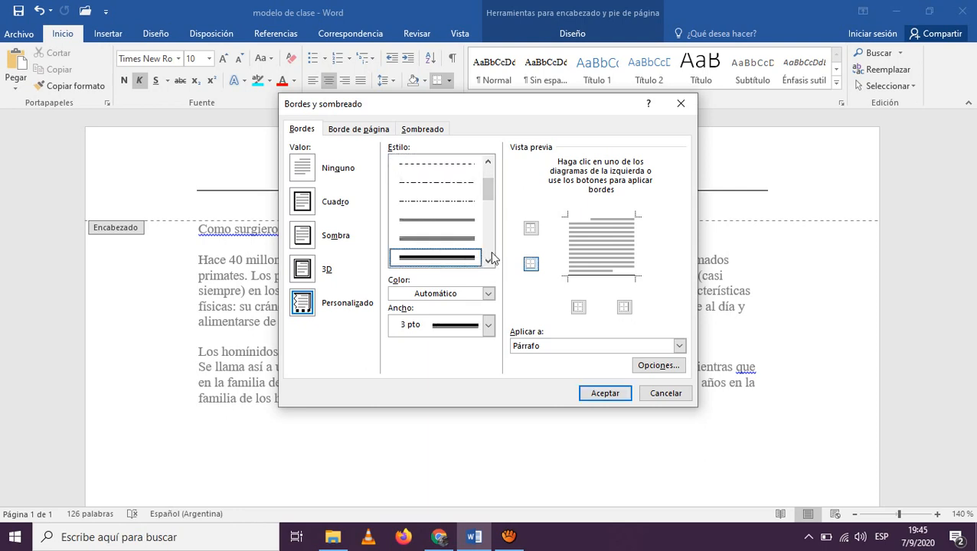
click(530, 268)
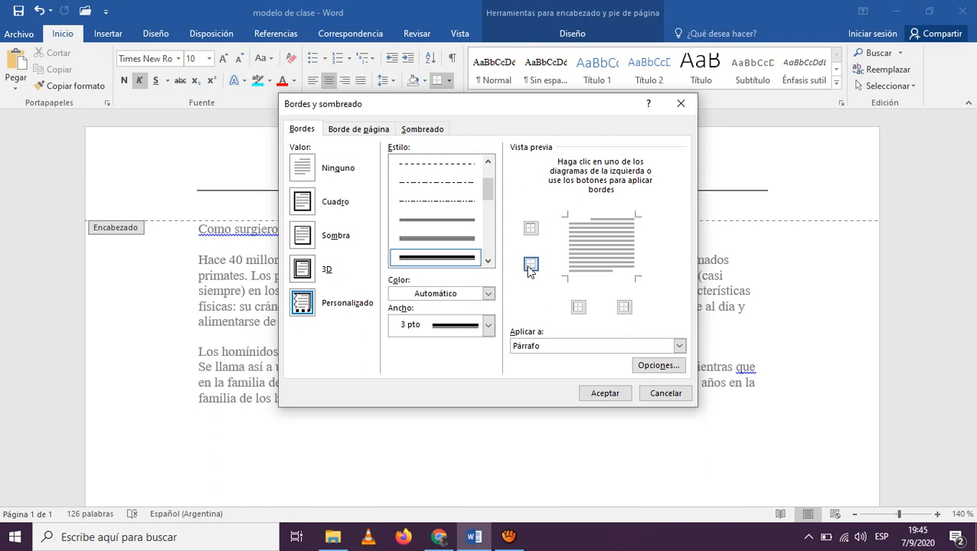
click(529, 268)
Choose a theme blue and a 2 ¼ pt width for the border line and accept the border settings
click(488, 295)
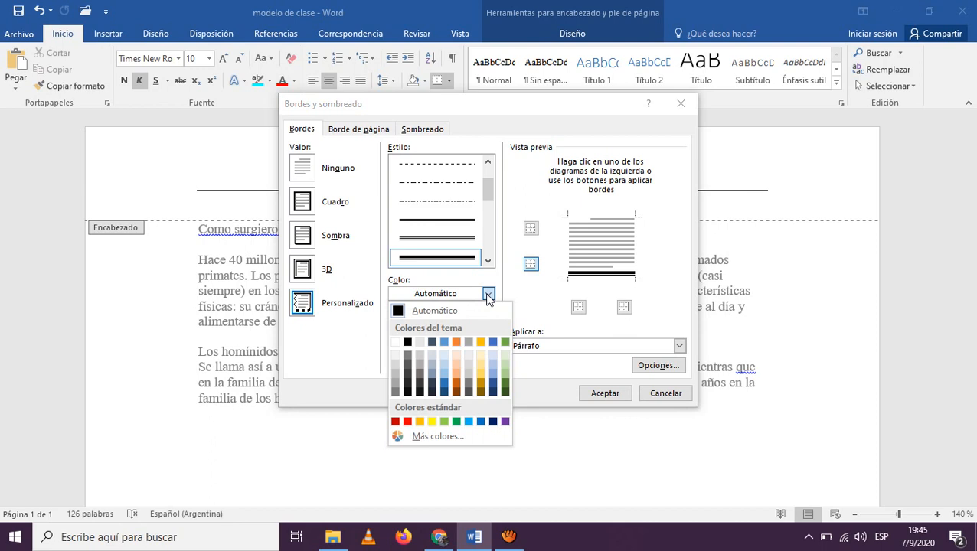
click(493, 342)
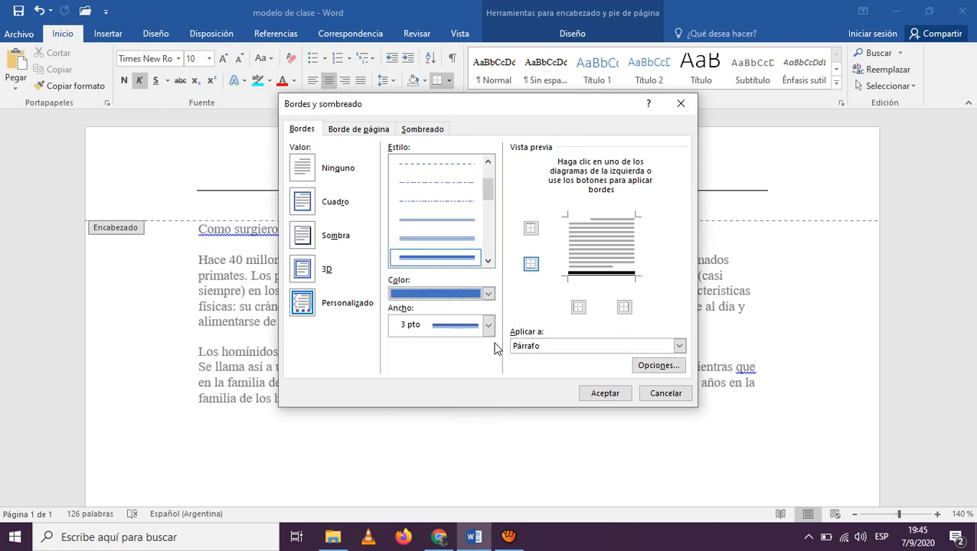
click(488, 325)
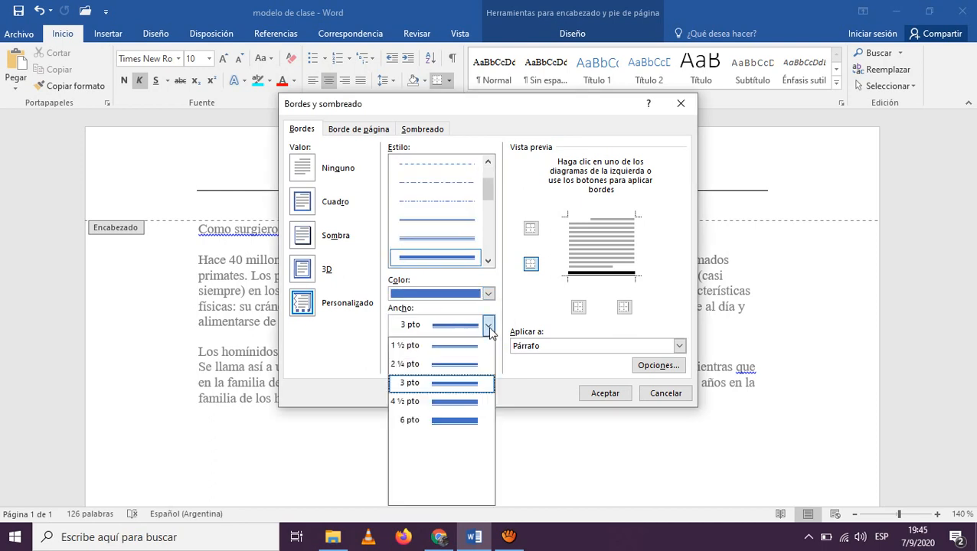
click(472, 365)
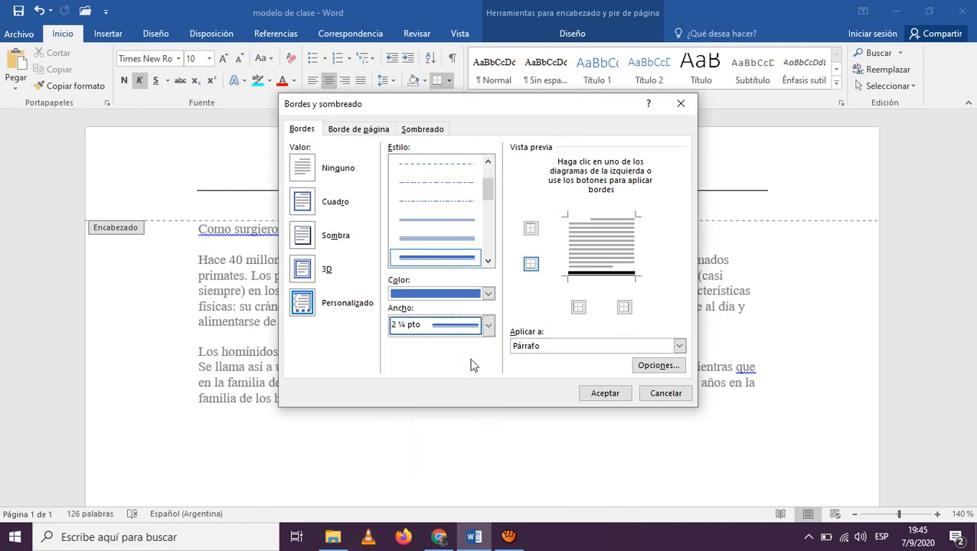
click(604, 392)
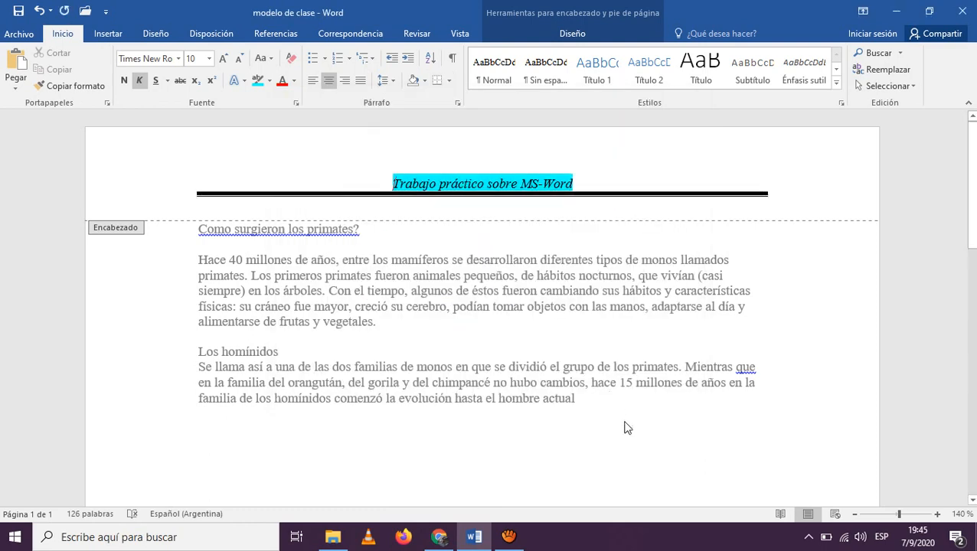
Recolour the header paragraph's 3 pt bottom border in a theme blue, accept the border settings and return to the document body
triple_click(596, 177)
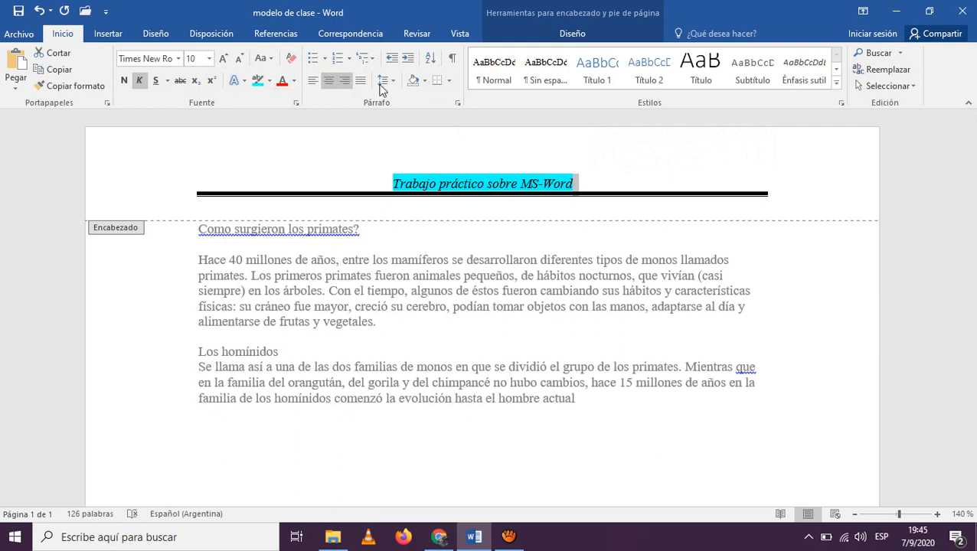
click(448, 81)
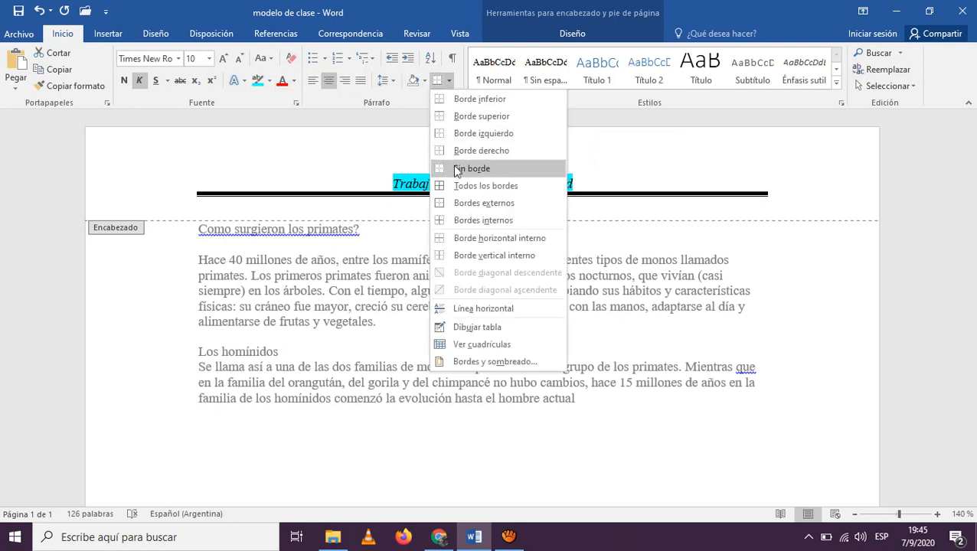
click(493, 421)
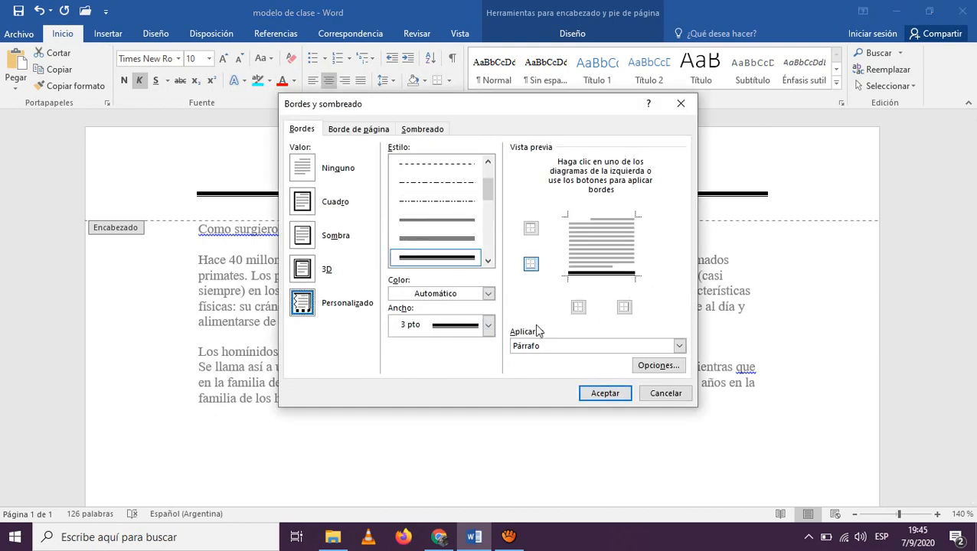
click(451, 296)
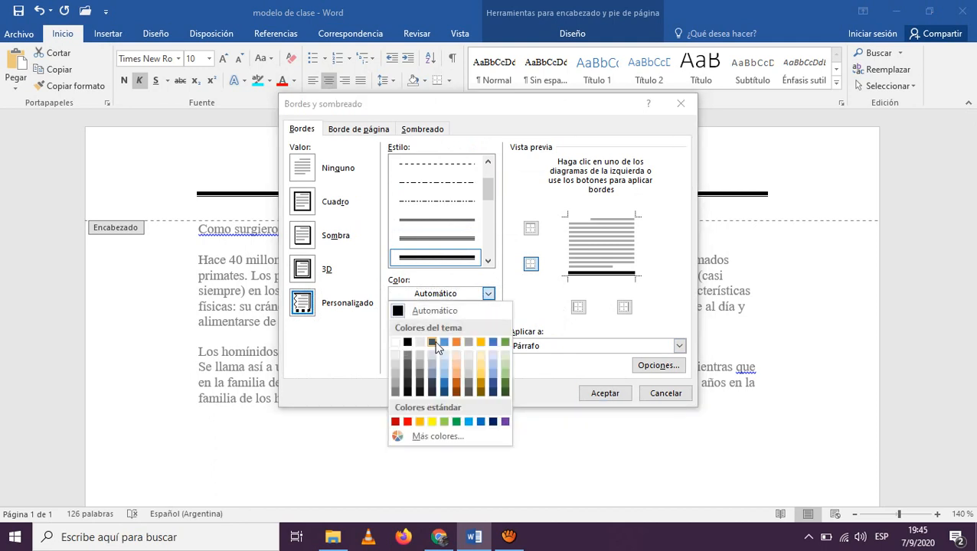
click(447, 383)
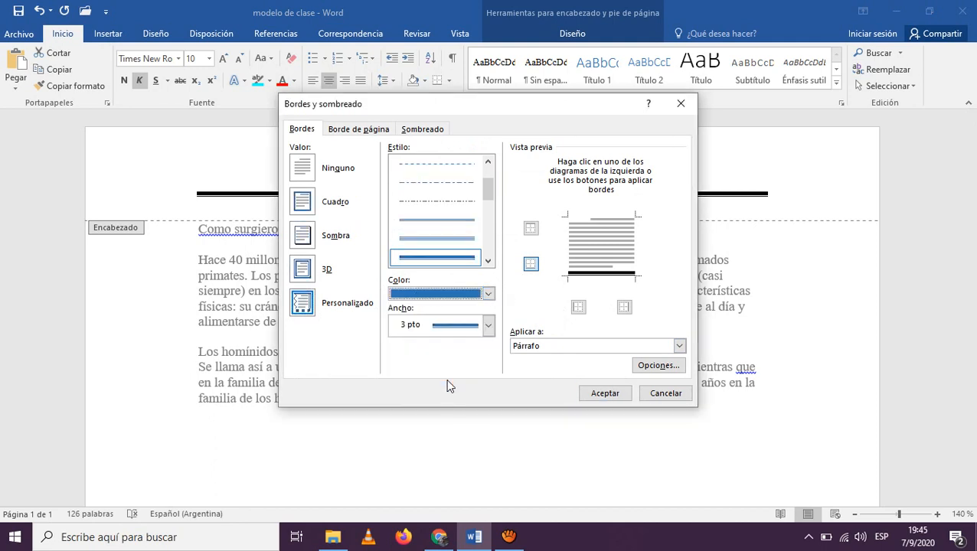
click(600, 280)
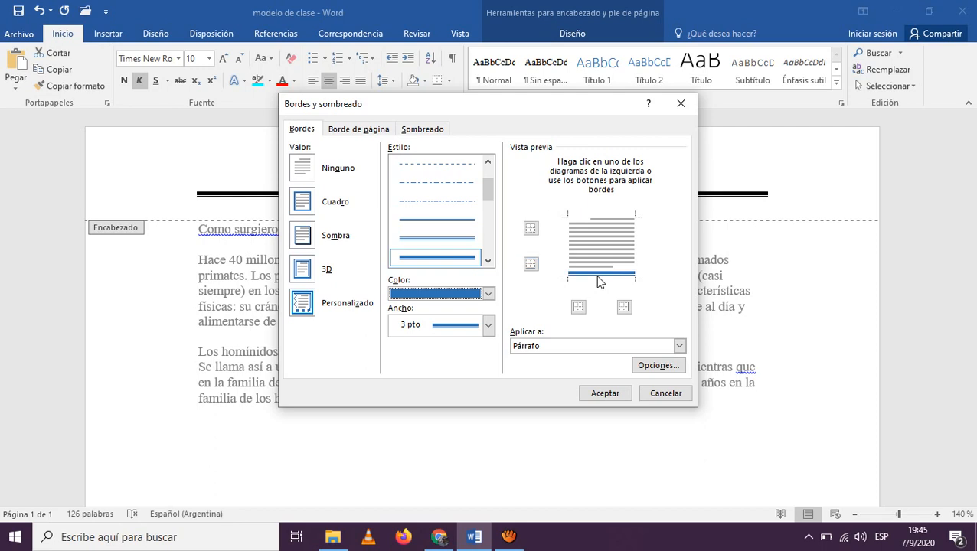
click(602, 393)
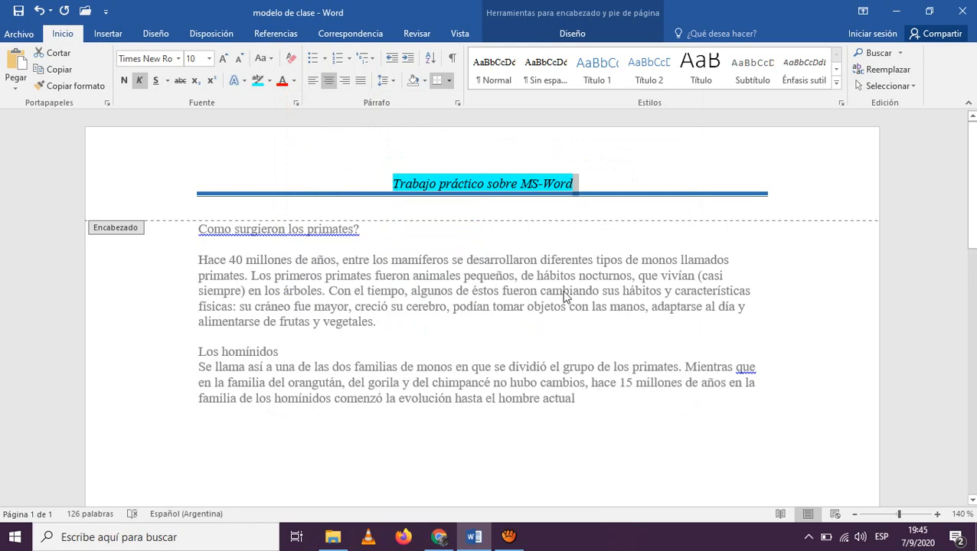
double_click(562, 290)
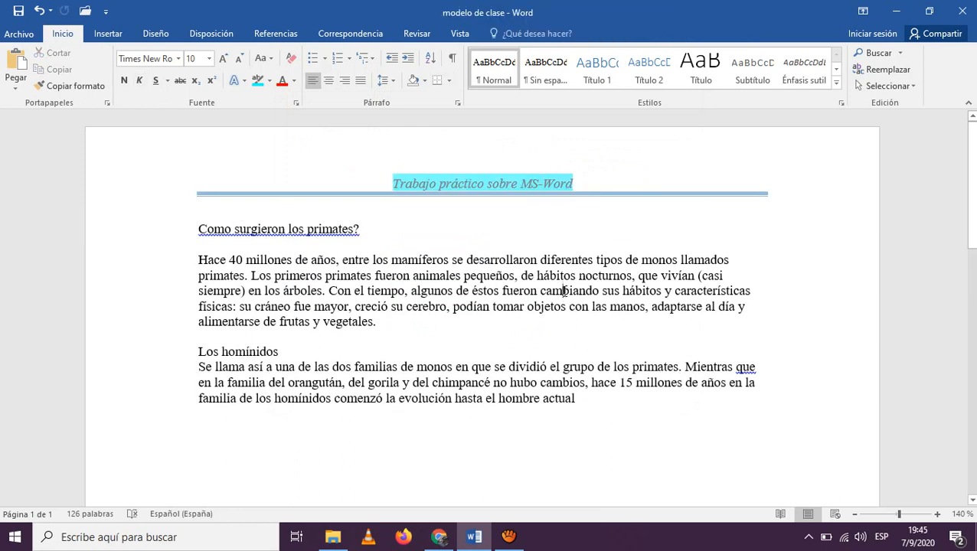
Switch from the header to the page footer, insert the built-in Austin design and replace it with Con bandas
double_click(600, 177)
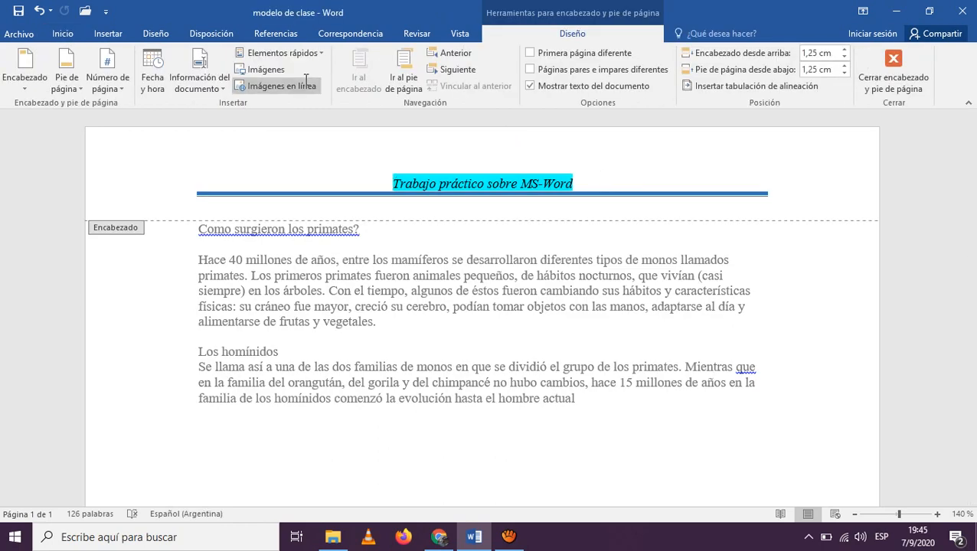
click(401, 80)
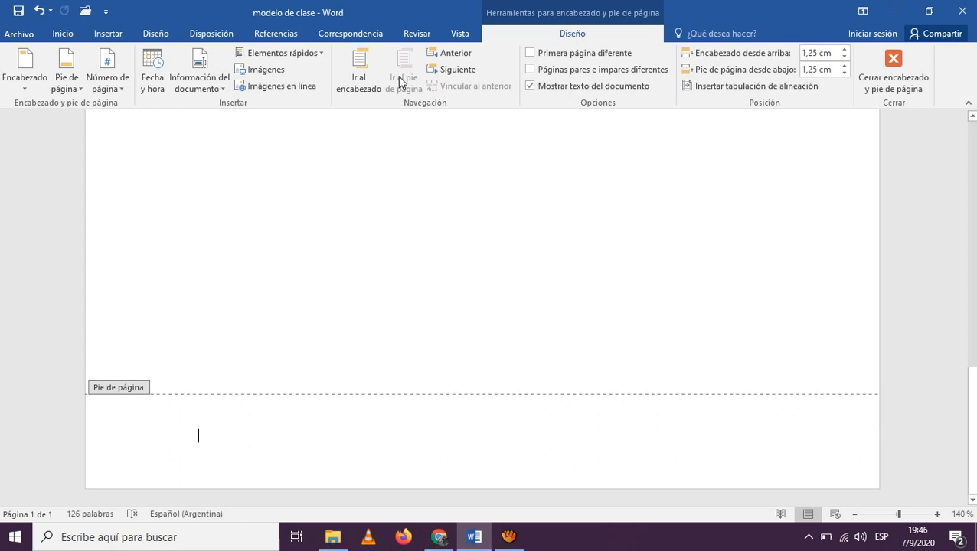
click(118, 90)
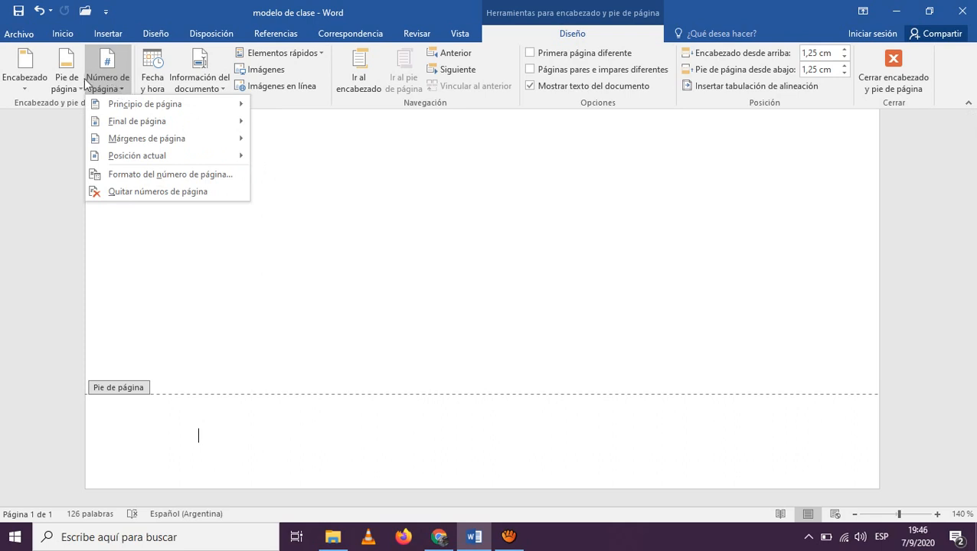
click(77, 79)
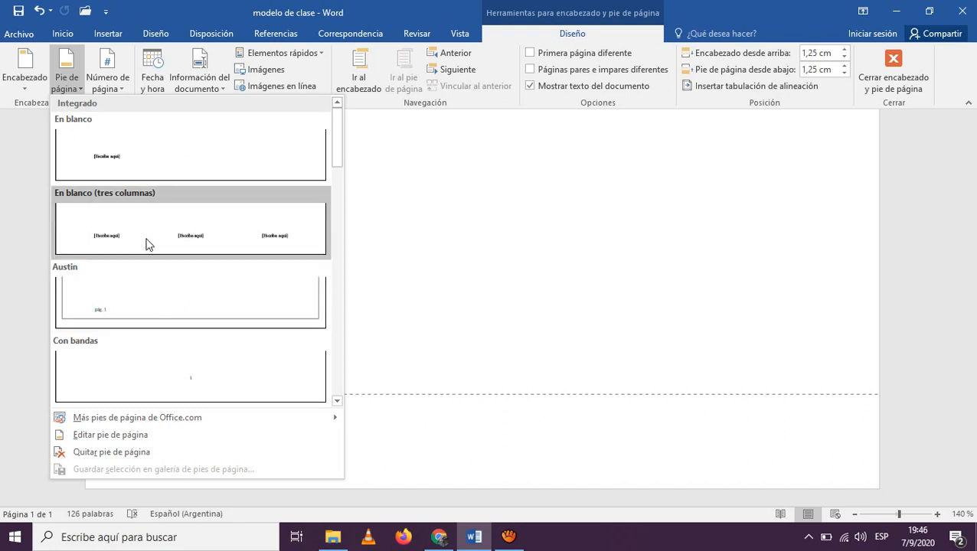
click(151, 305)
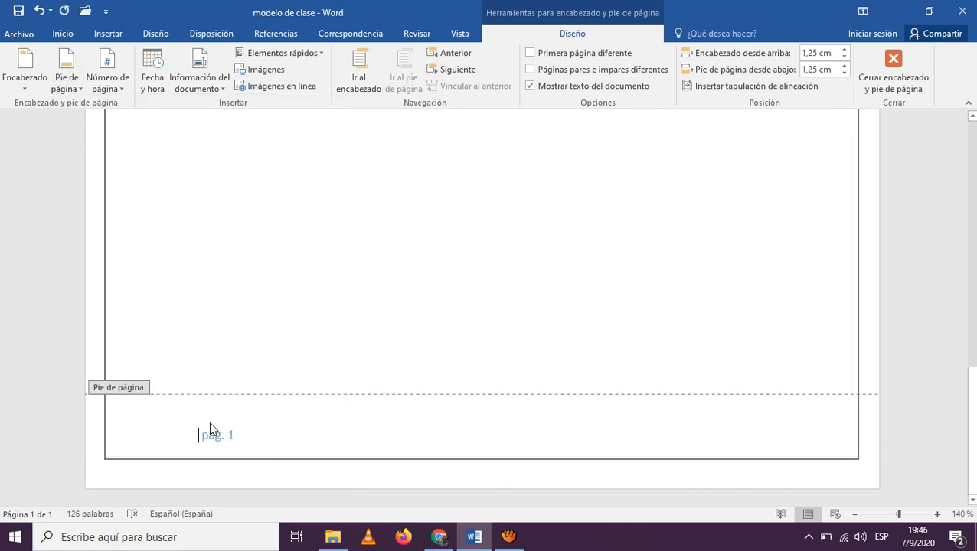
click(80, 89)
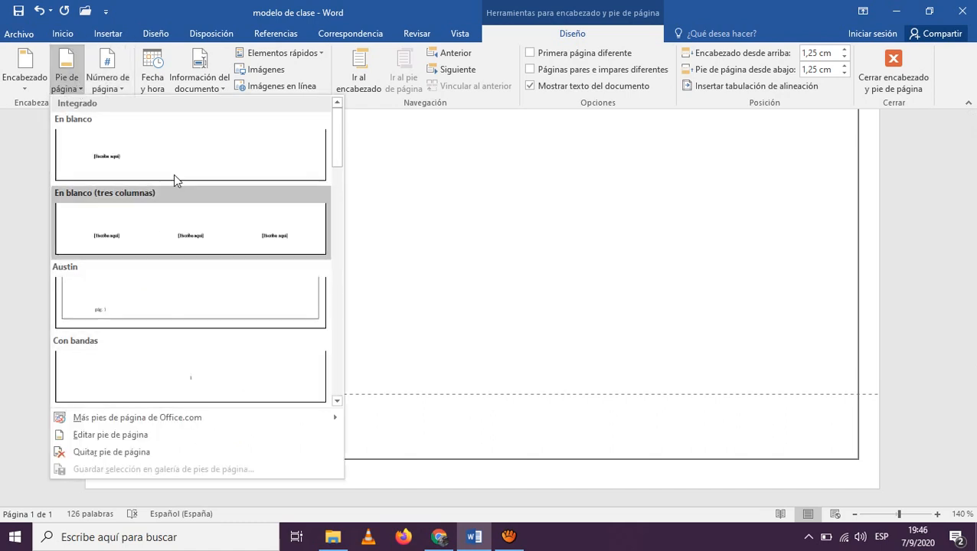
click(207, 388)
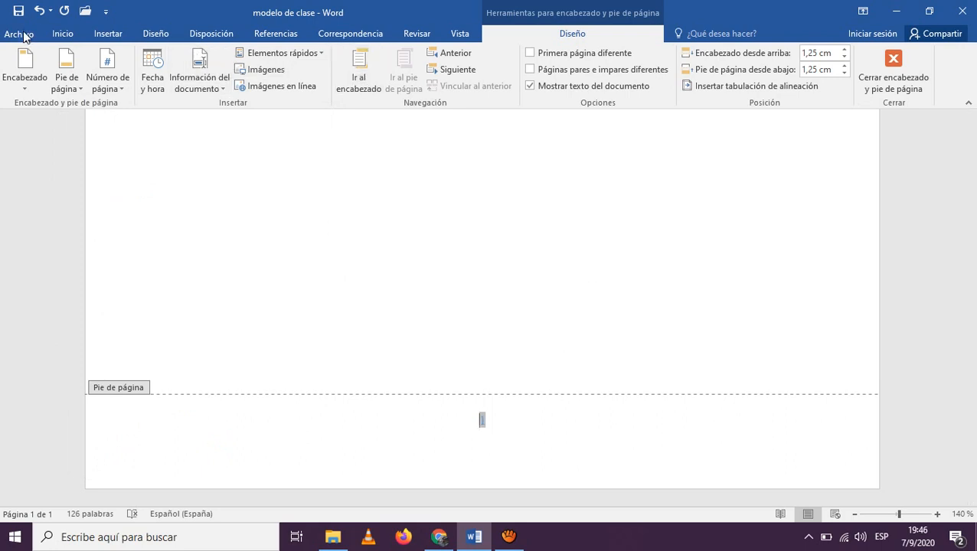
Open the border and shading settings for the footer's page number paragraph and choose the 3 pt thin-over-thick double line style
click(66, 34)
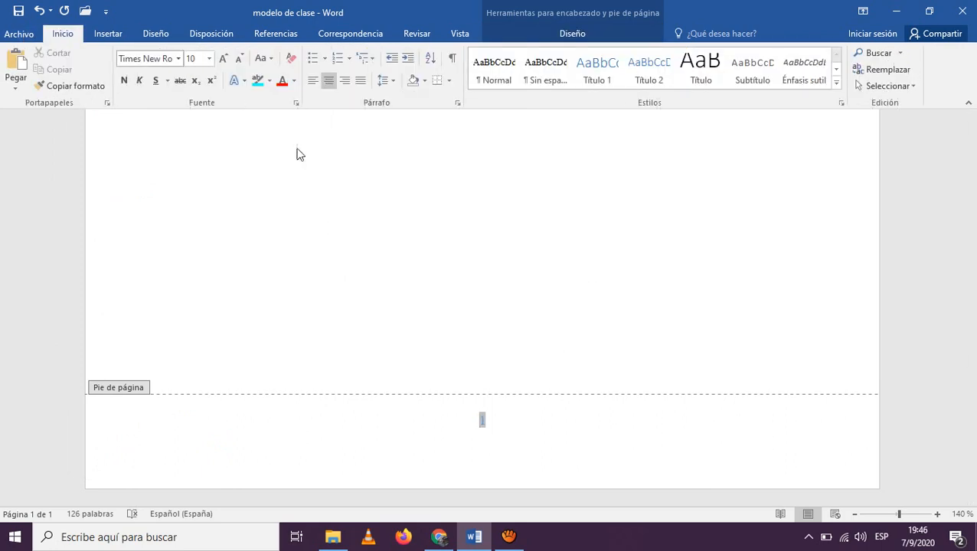
click(448, 81)
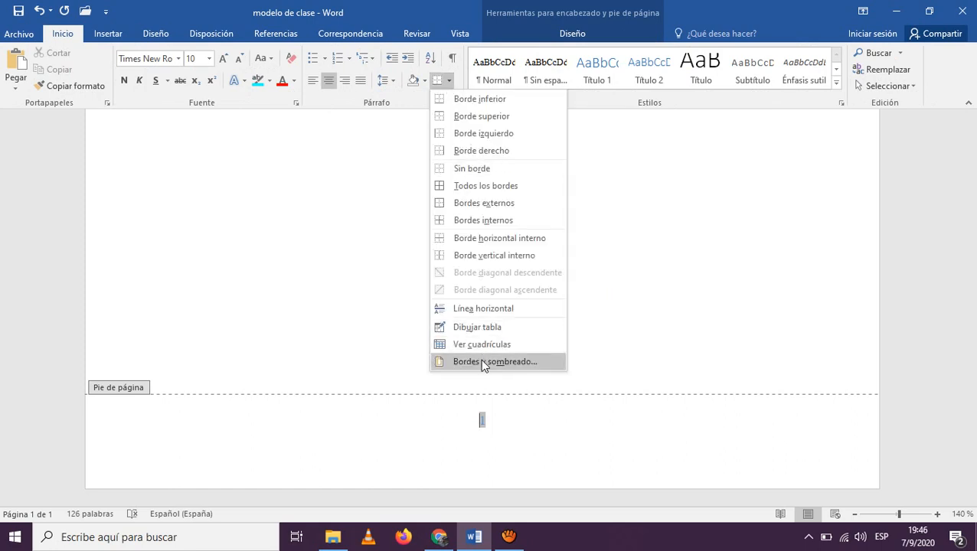
click(481, 361)
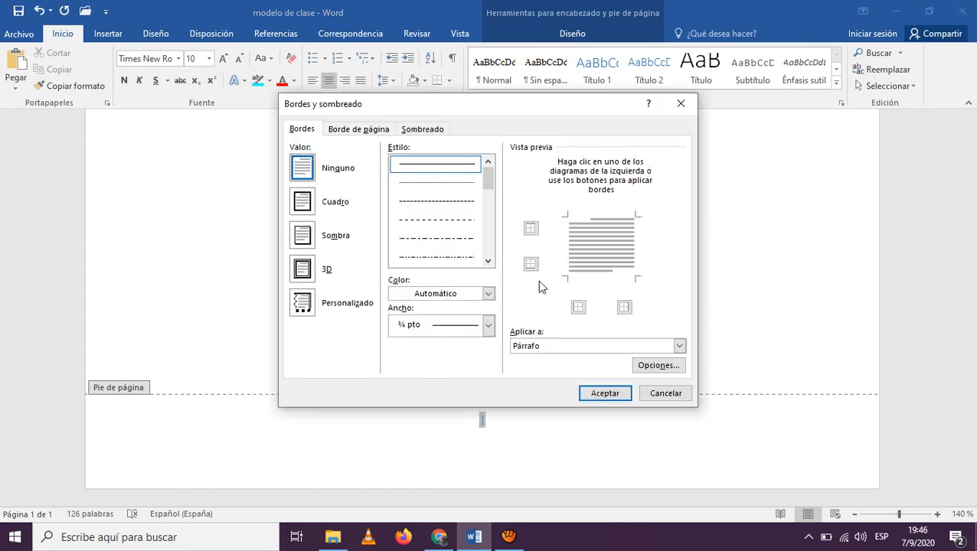
click(487, 262)
click(487, 262)
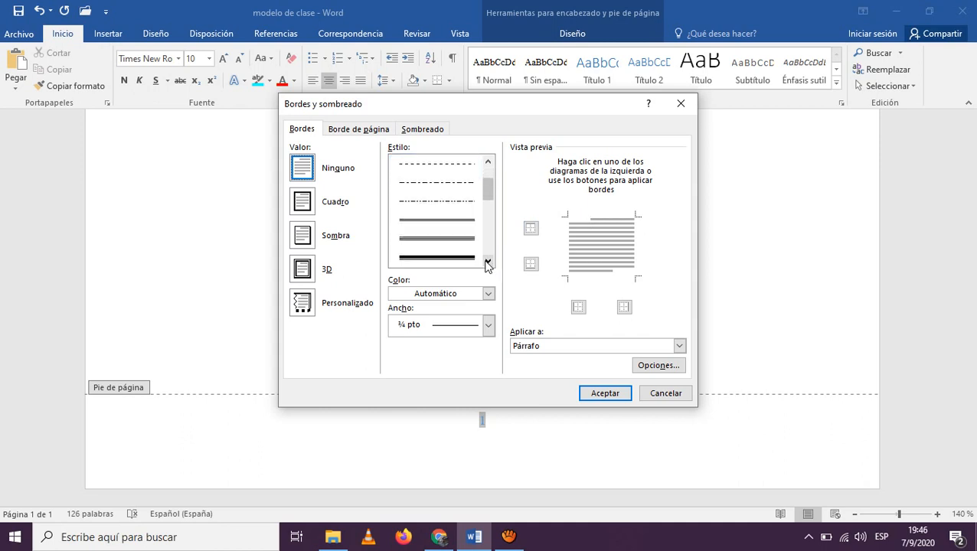
click(490, 263)
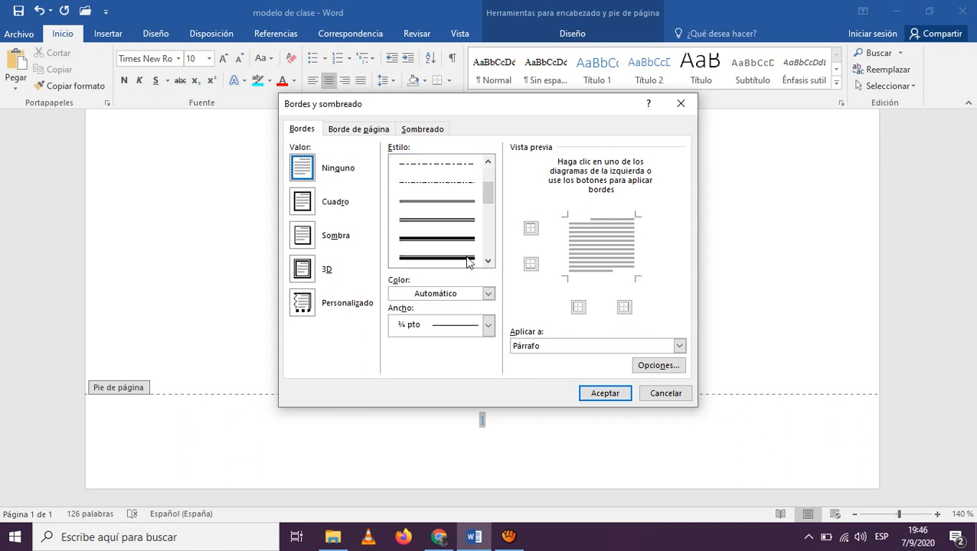
click(468, 258)
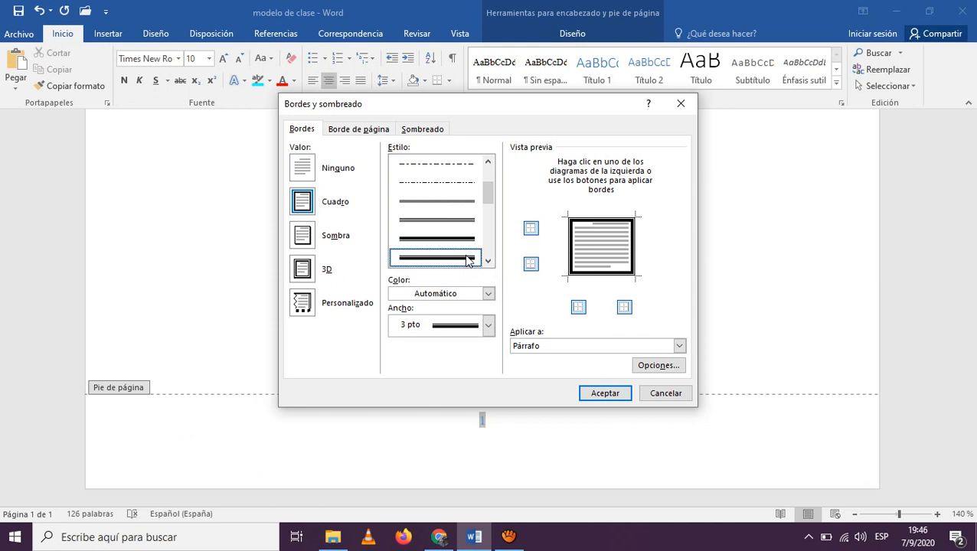
Remove the left, right and bottom borders of the footer paragraph so only the top border is applied
click(591, 221)
click(575, 244)
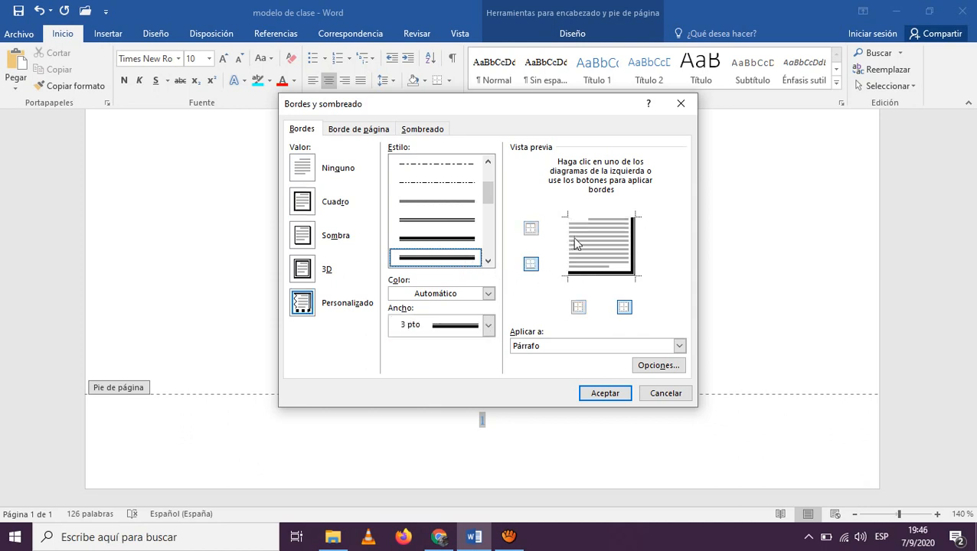
click(634, 243)
click(635, 244)
click(618, 272)
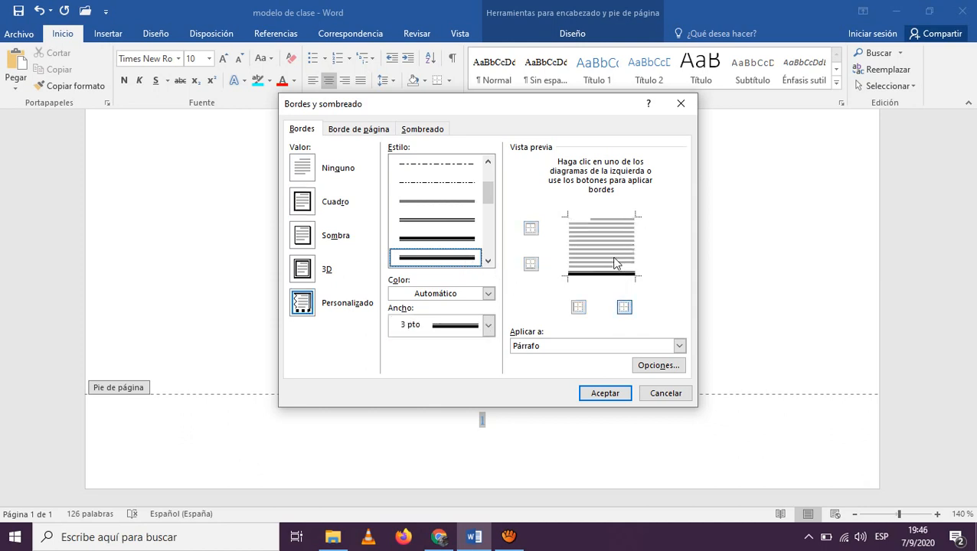
click(605, 221)
click(608, 274)
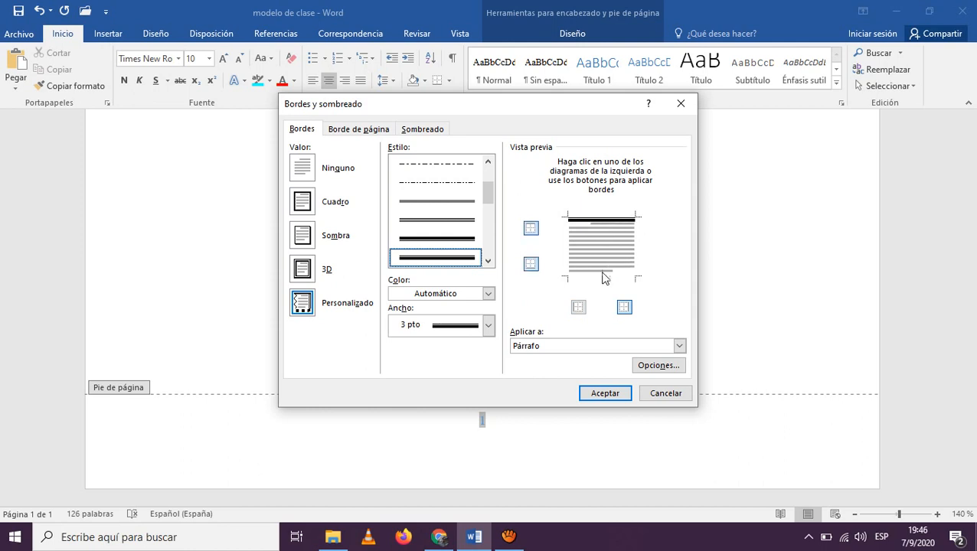
Apply a theme blue to the footer paragraph's top border and accept the border settings
click(457, 297)
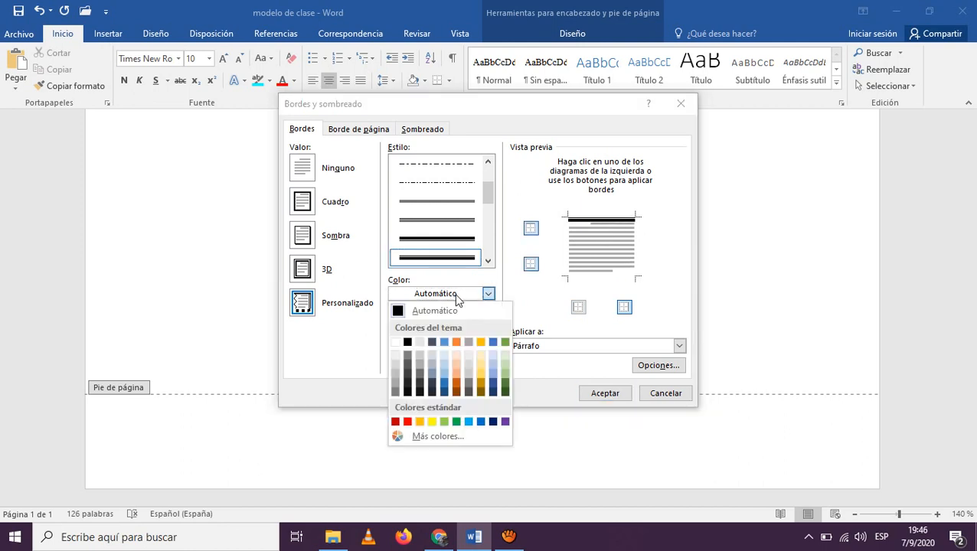
click(443, 378)
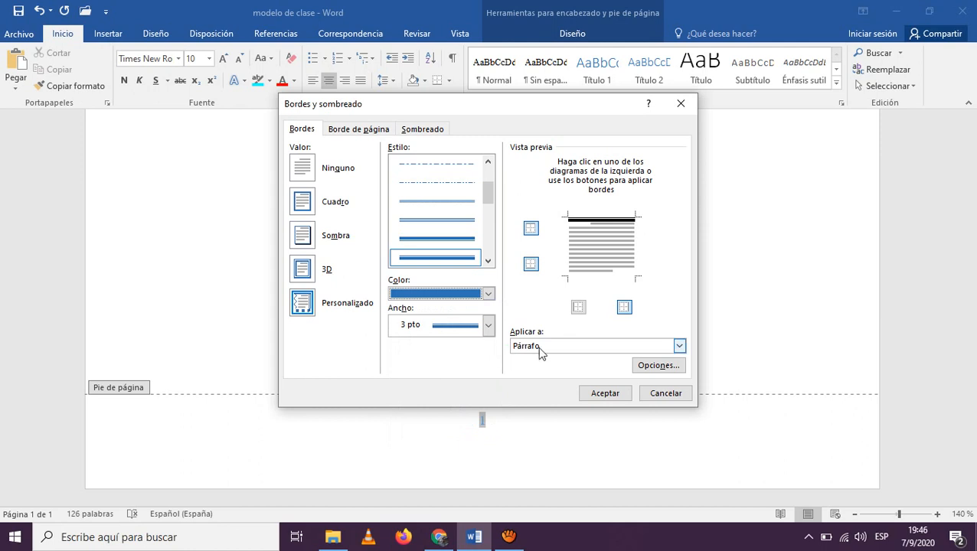
click(600, 222)
click(615, 396)
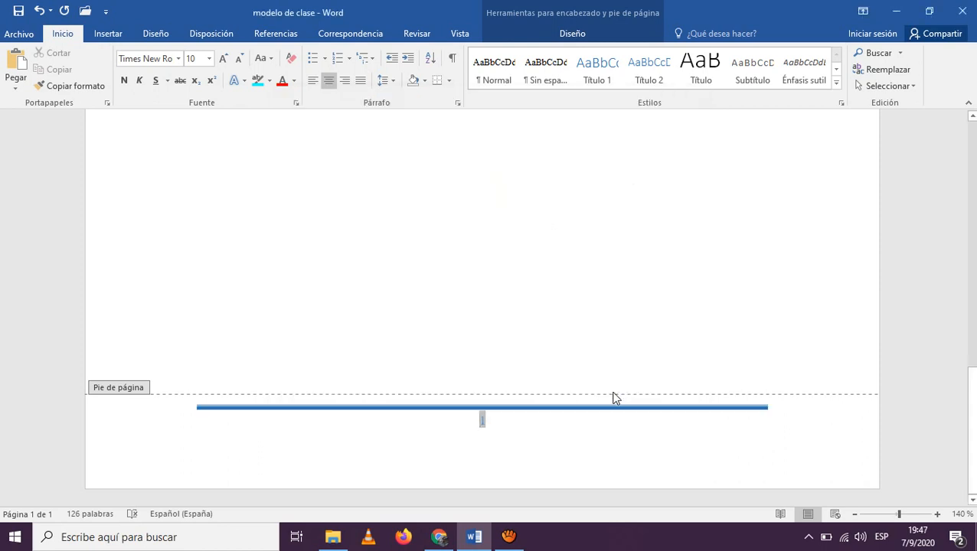
Leave the footer and return to editing the document body
double_click(628, 447)
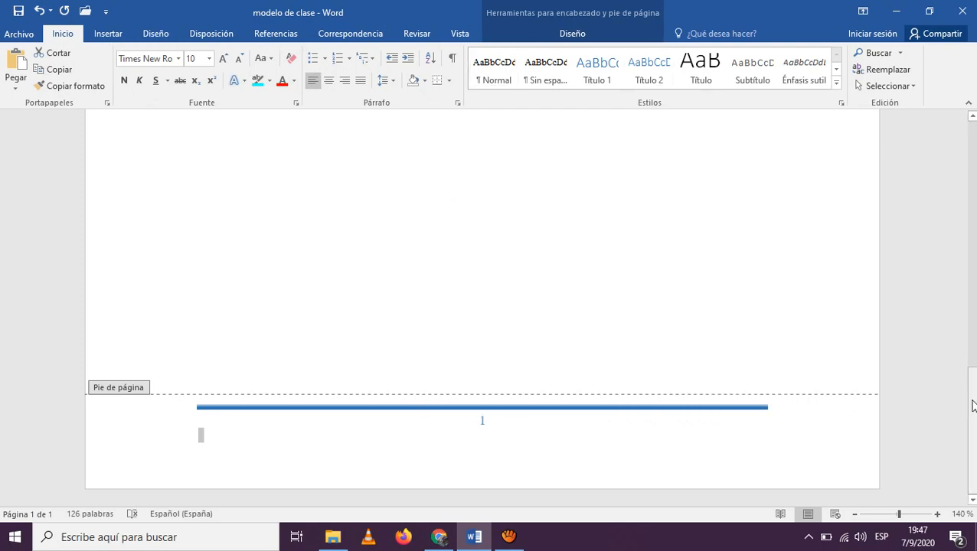
drag(967, 398, 955, 134)
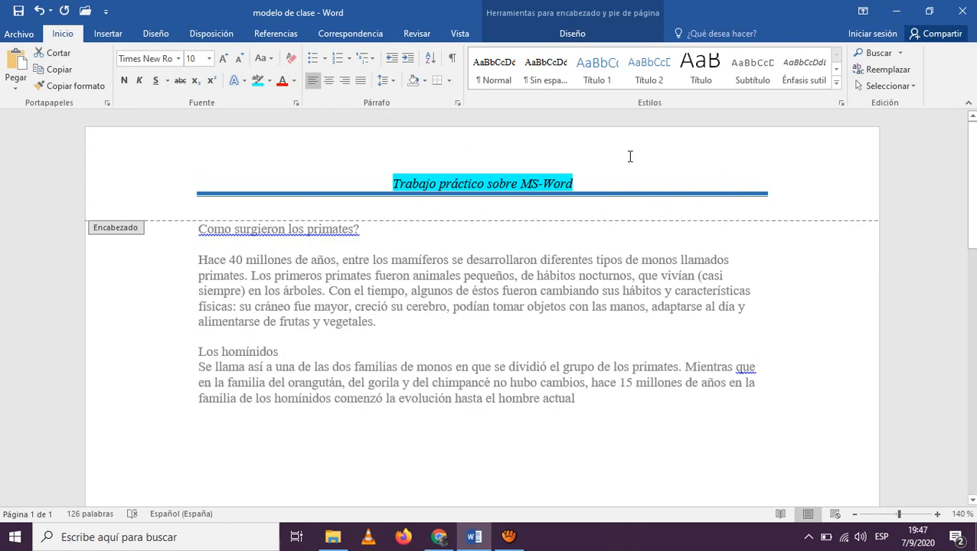
double_click(610, 291)
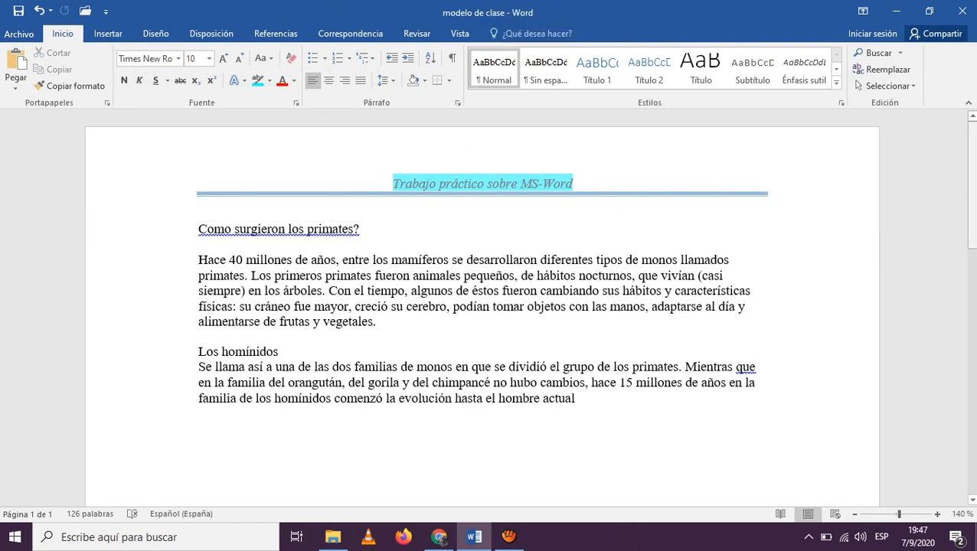
scroll(969, 230, down, 3)
scroll(970, 344, down, 8)
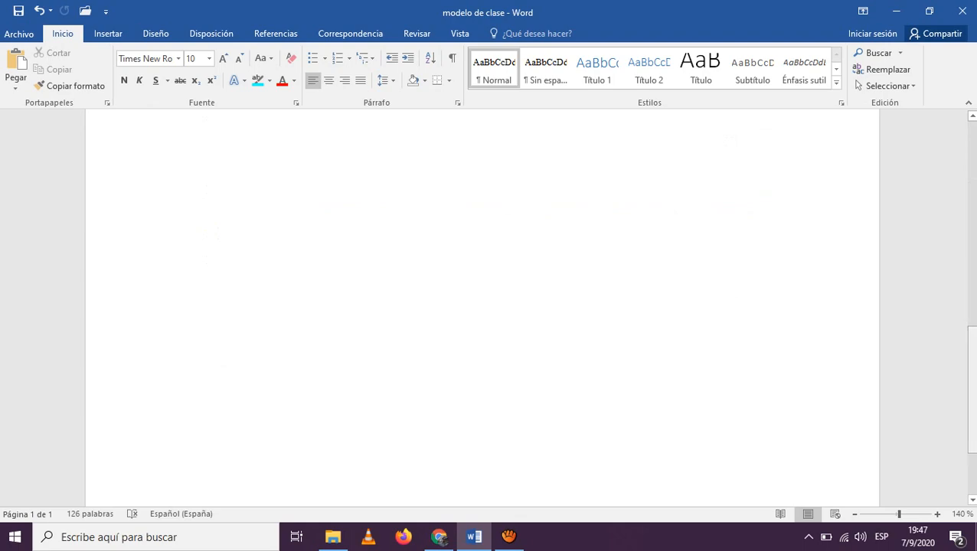
drag(974, 414, 934, 62)
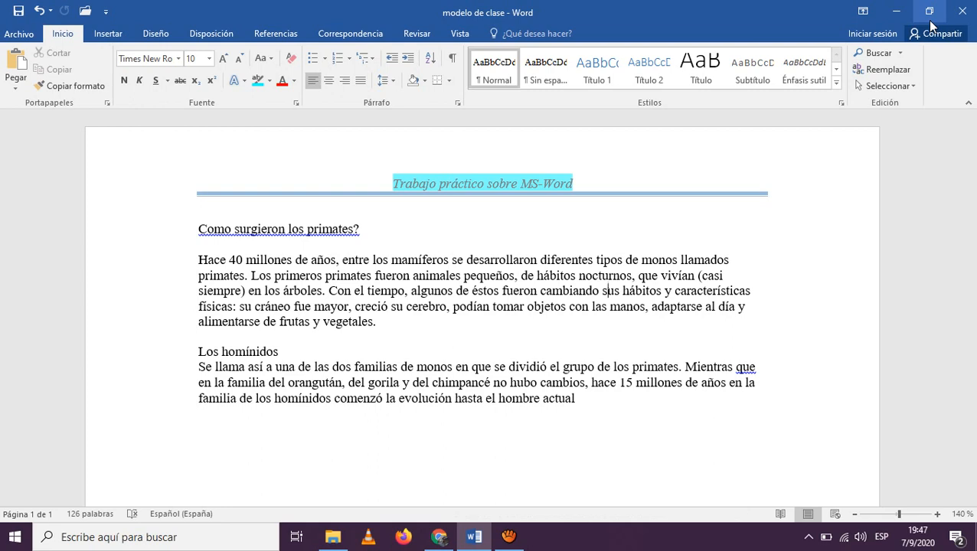
Examine the alignment choices in the paragraph settings and dismiss the dialog without applying changes
click(457, 105)
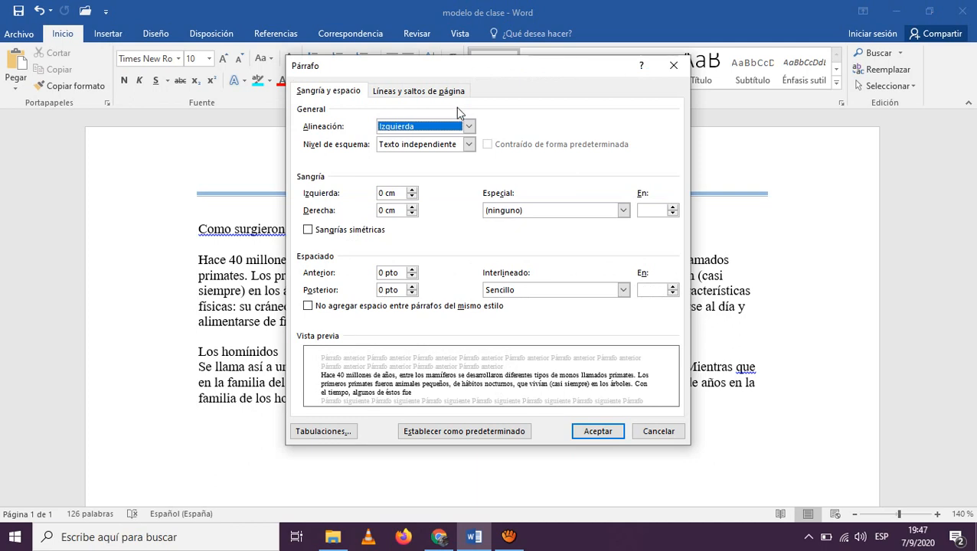
click(468, 127)
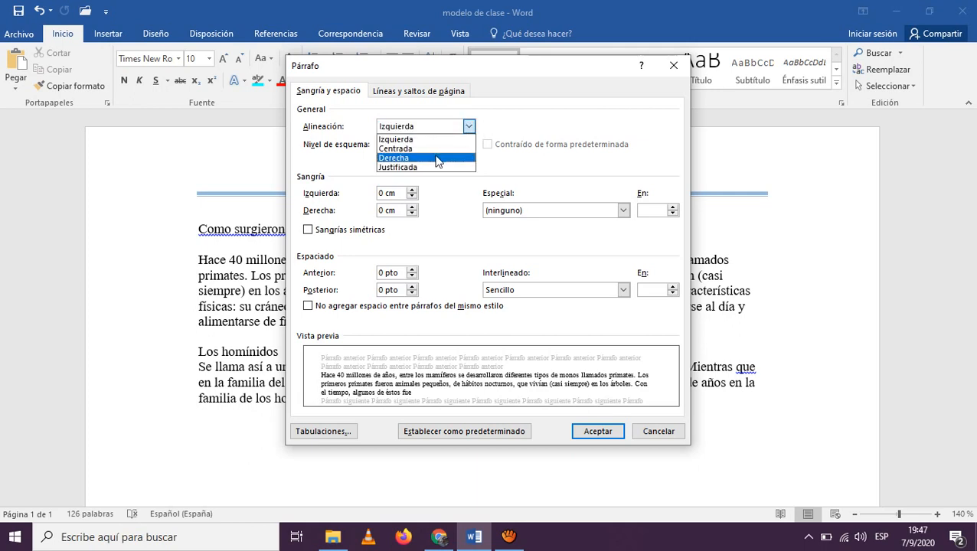
click(660, 433)
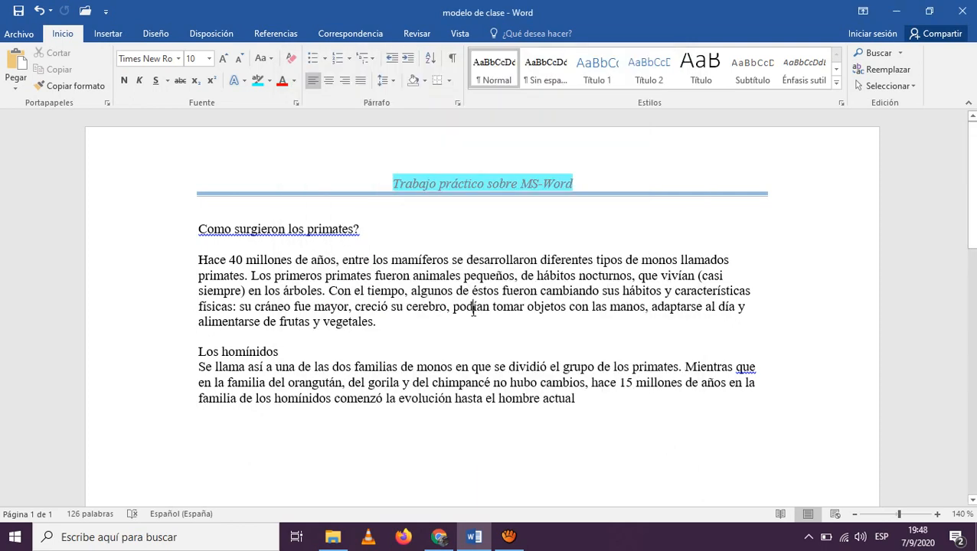
Set the title "Como surgieron los primates?" in Arial at 14 points
click(171, 236)
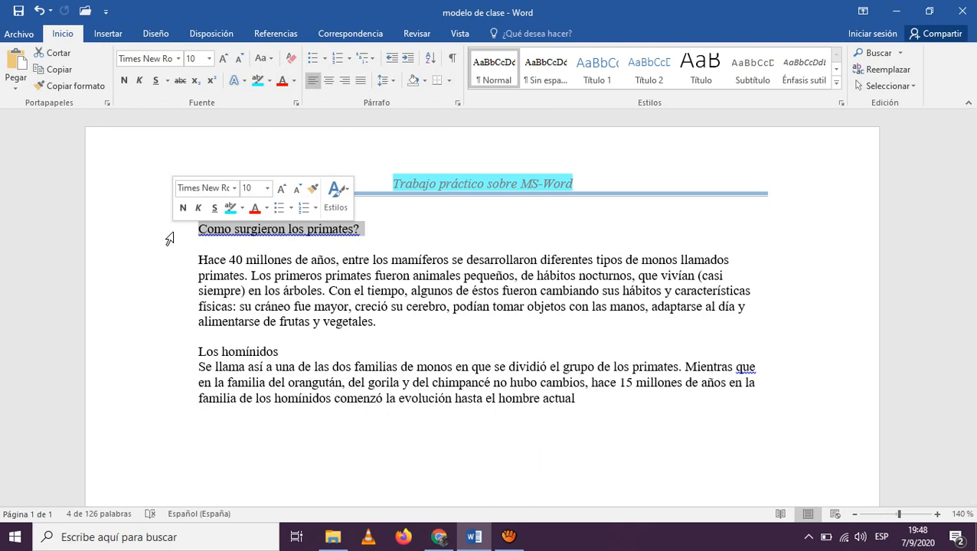
click(235, 189)
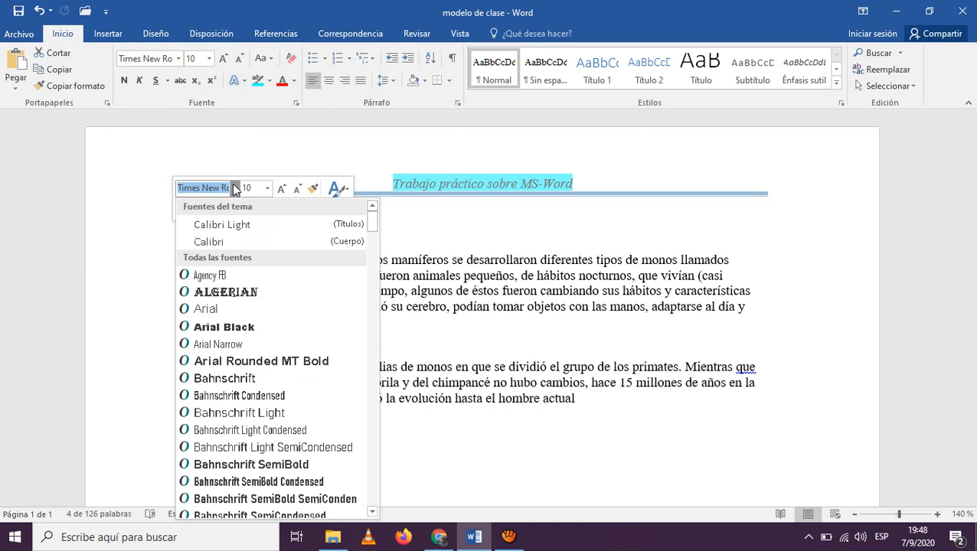
click(243, 310)
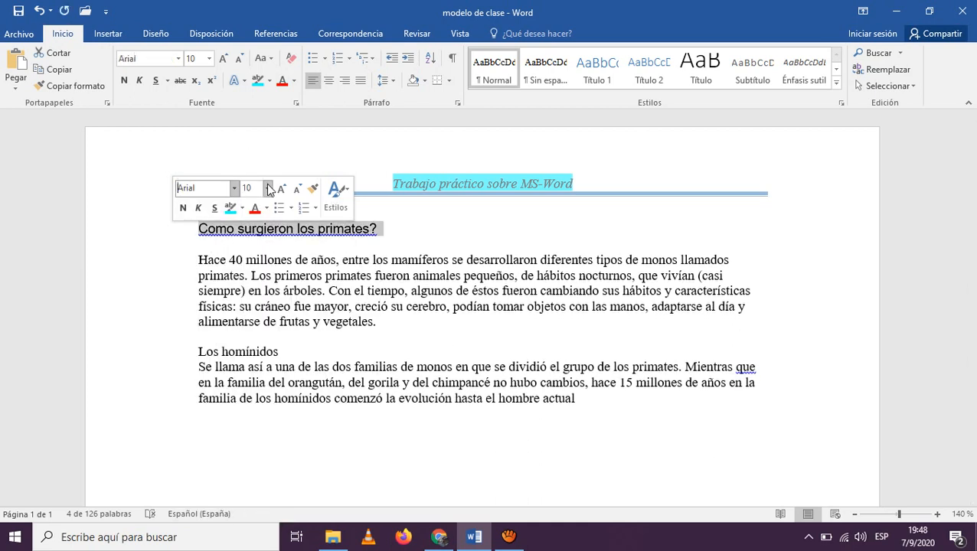
click(268, 188)
click(249, 281)
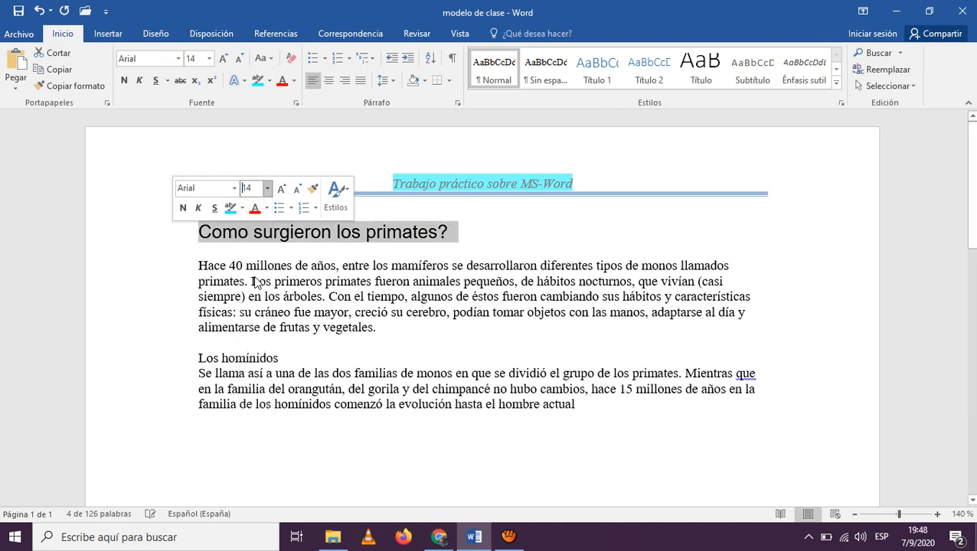
Colour the title with the darkest blue-grey theme shade and centre it on the page
click(267, 211)
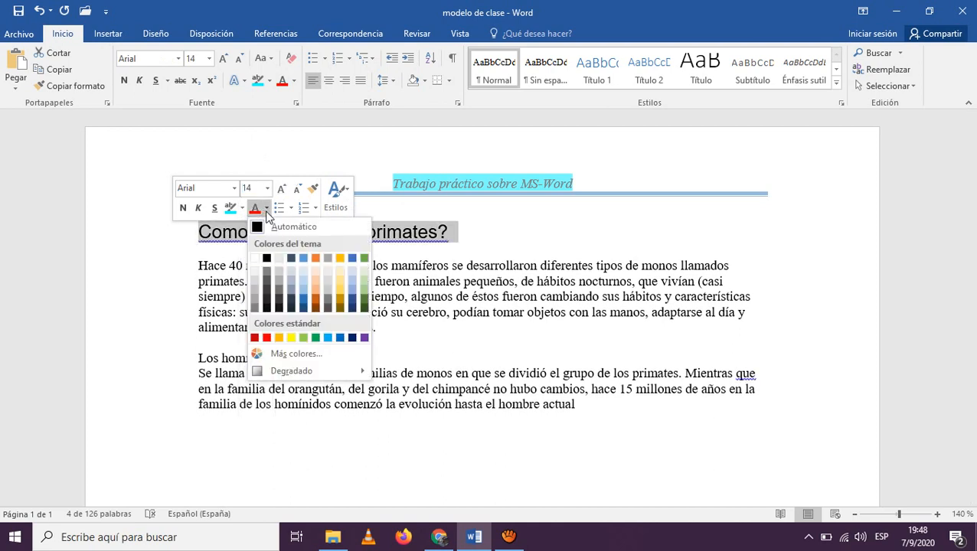
click(291, 310)
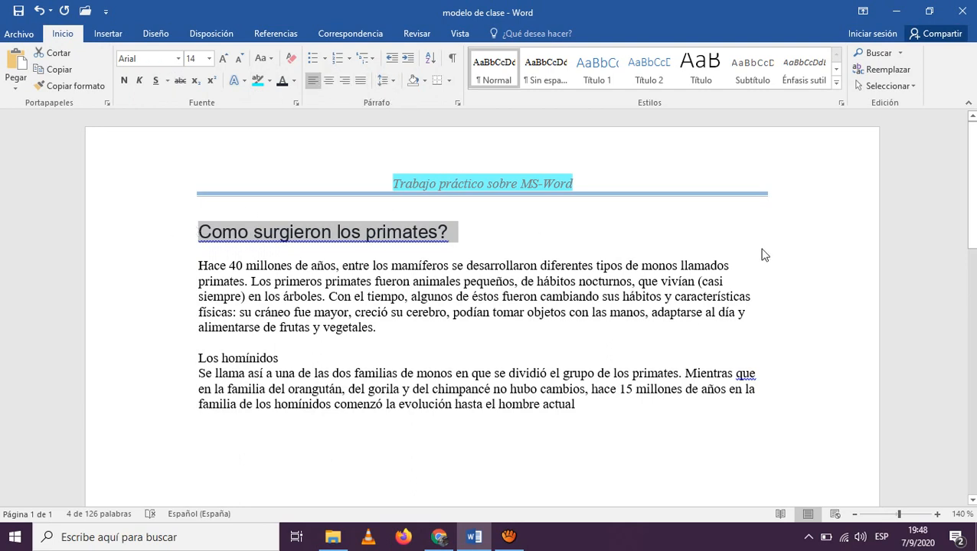
click(329, 81)
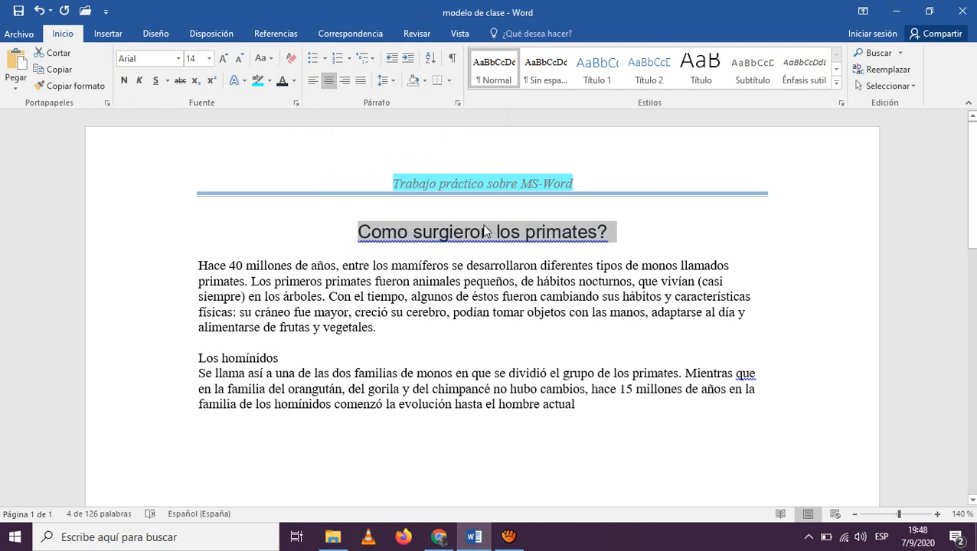
click(670, 241)
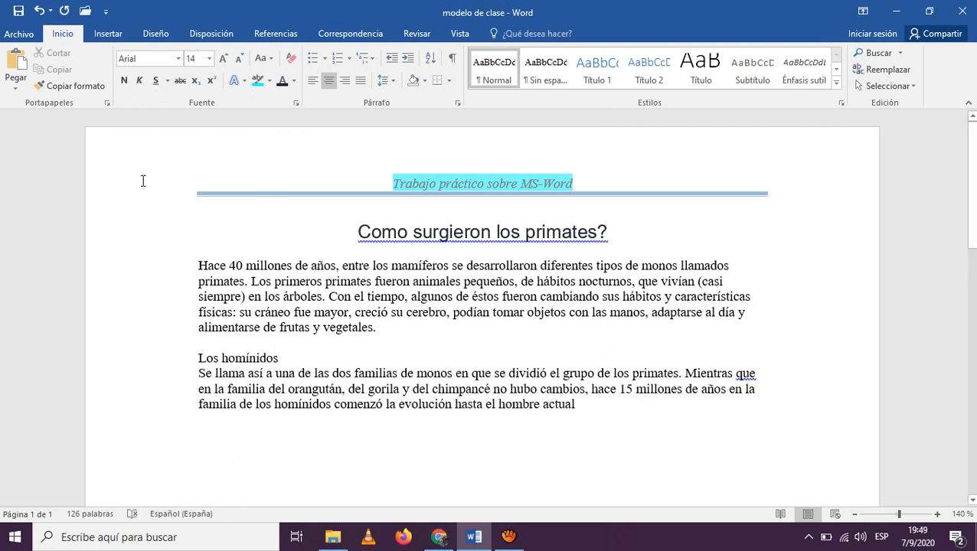
Add the opening question mark "¿" at the start of the centred title
click(364, 232)
text(¡)
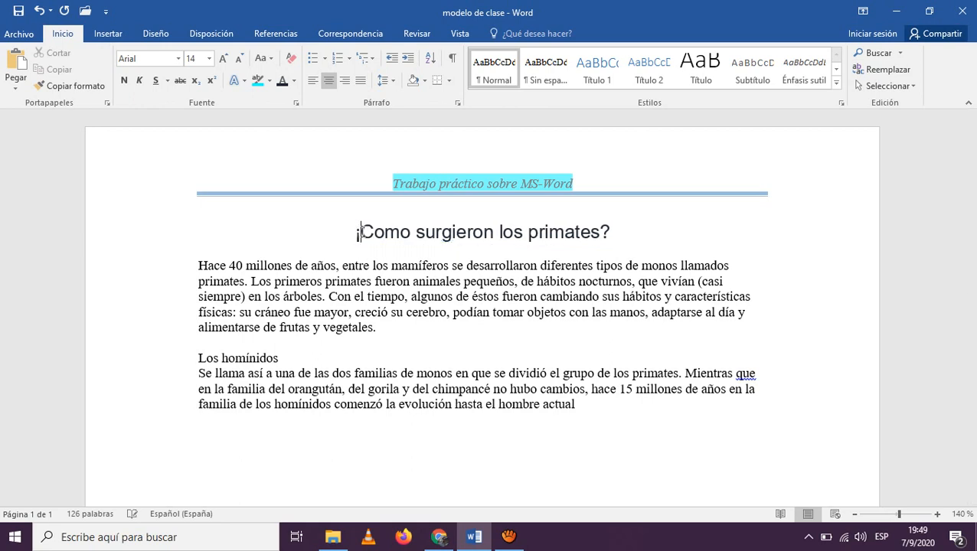
key(BackSpace)
text(¿)
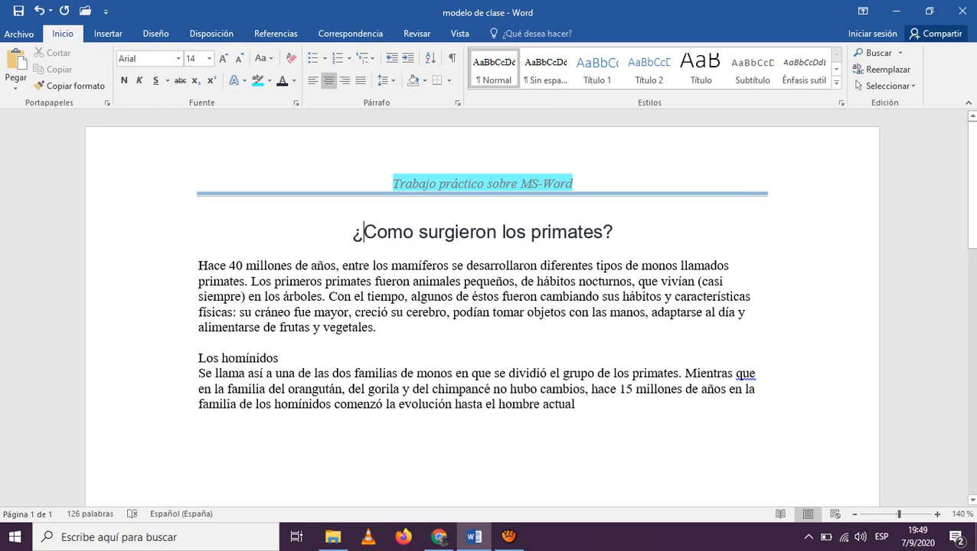
drag(299, 233, 629, 231)
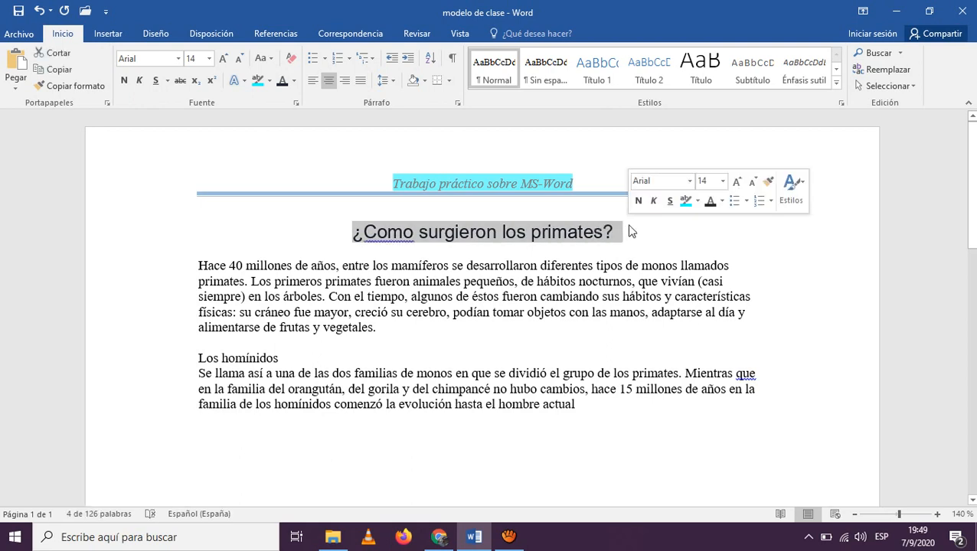
click(626, 246)
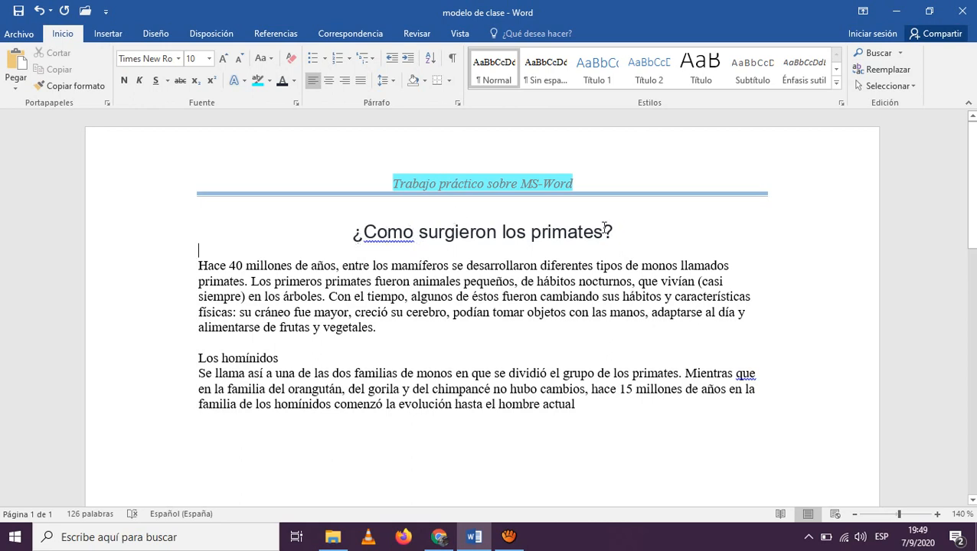
Correct "Como" to "Cómo" in the title by adding the accent on the first o
click(385, 232)
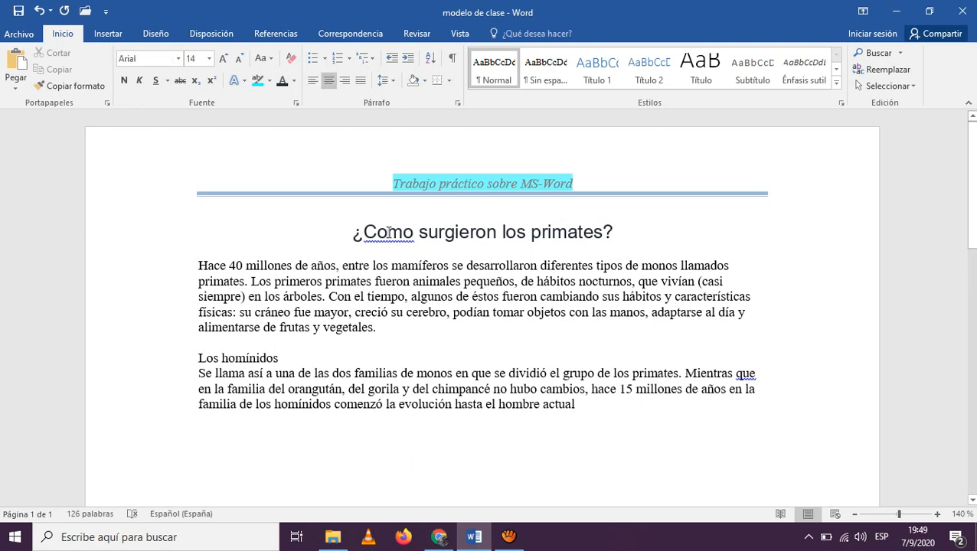
key(BackSpace)
text(ó)
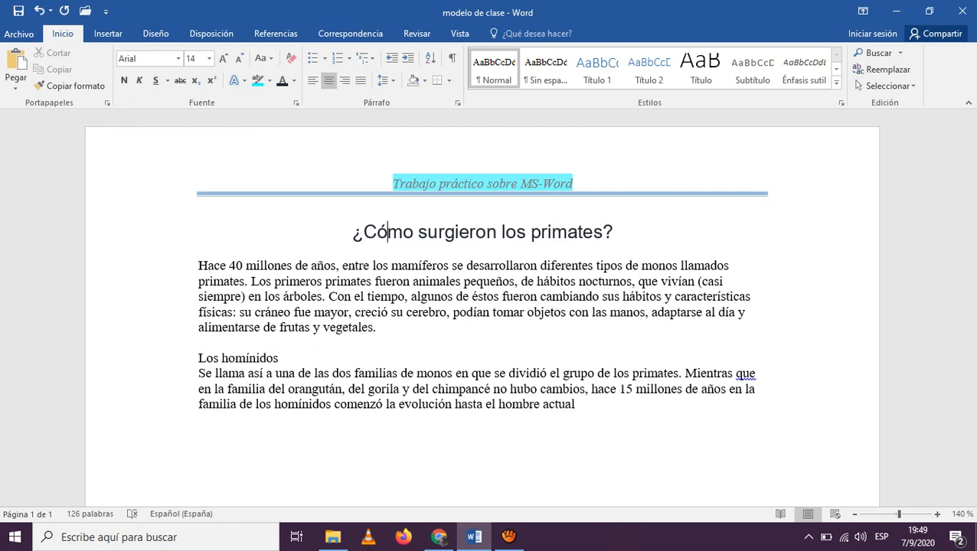
key(Right)
key(Right)
key(Right)
key(Right)
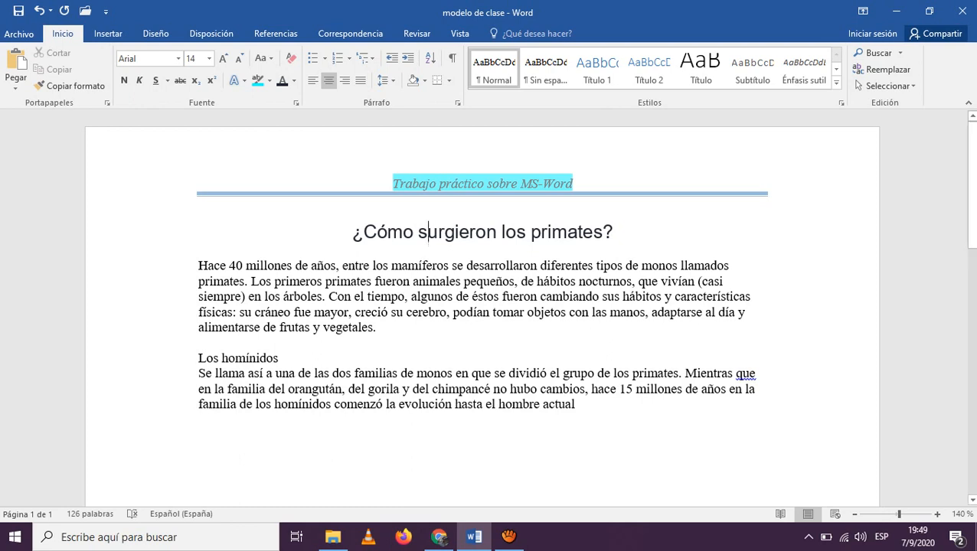
drag(341, 228, 629, 214)
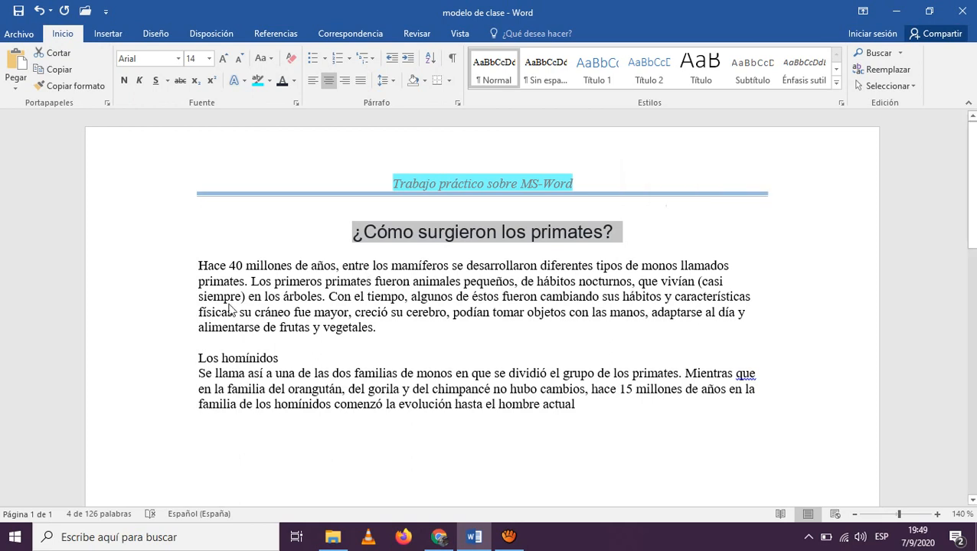
Justify all the body text below the title, from "Hace 40 millones de años" to "hombre actual"
click(149, 284)
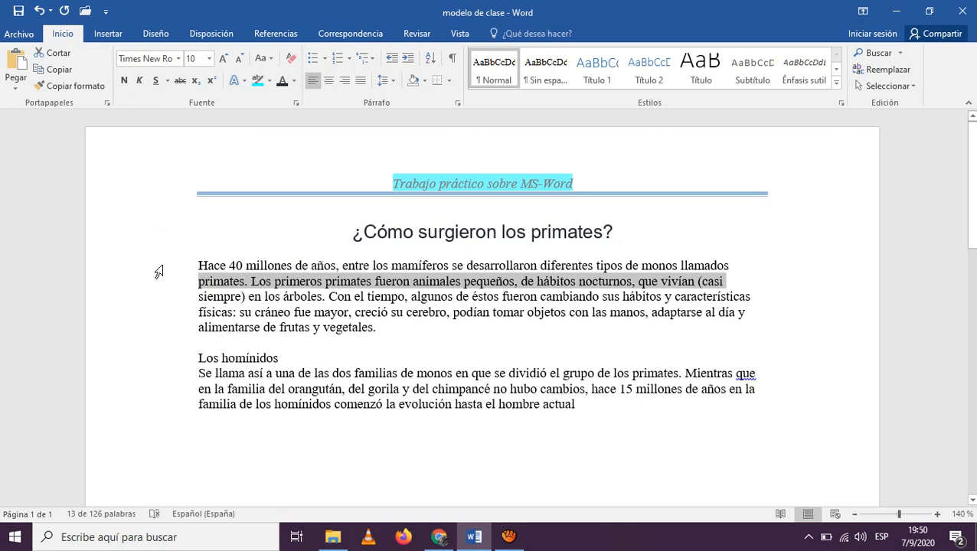
click(158, 272)
key(shift+Down)
key(shift+Down)
key(shift+Down)
key(shift+Down)
key(shift+Down)
key(shift+Down)
key(shift+Down)
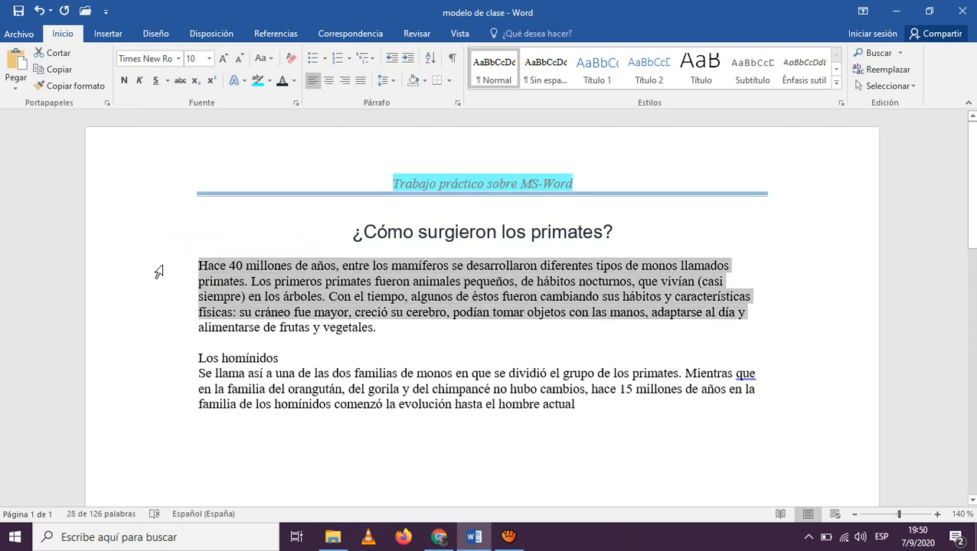
key(shift+Down)
key(shift+Down)
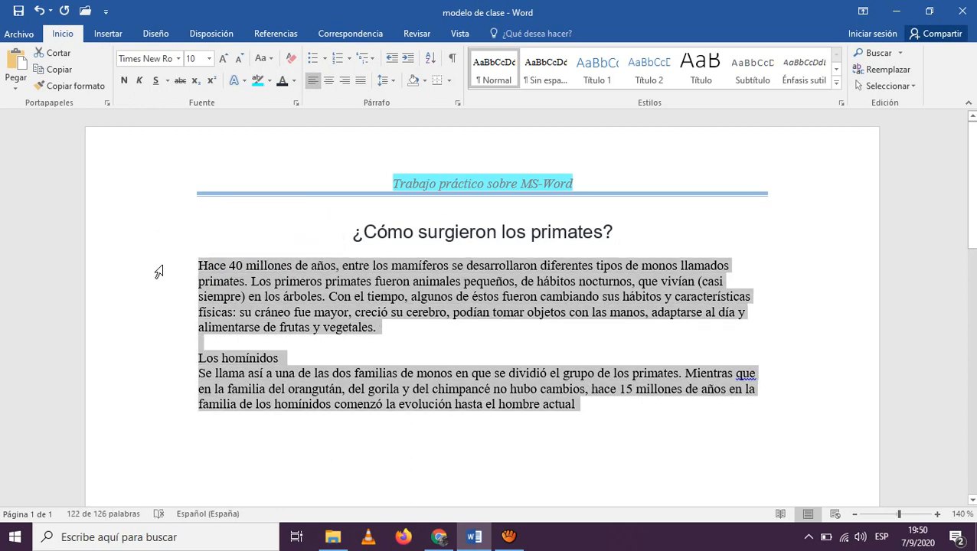
click(360, 81)
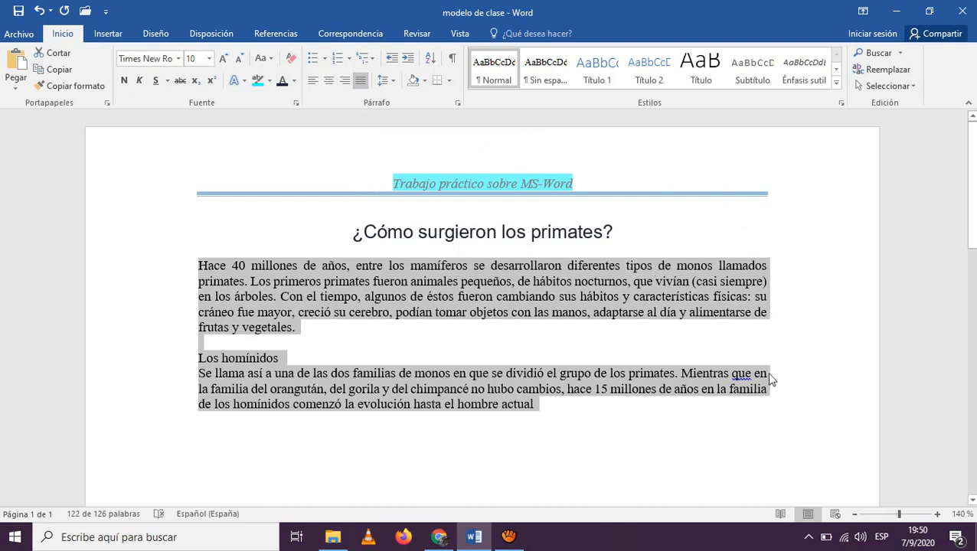
Try left, centred and right alignment on the body text, then return it to justified
click(314, 85)
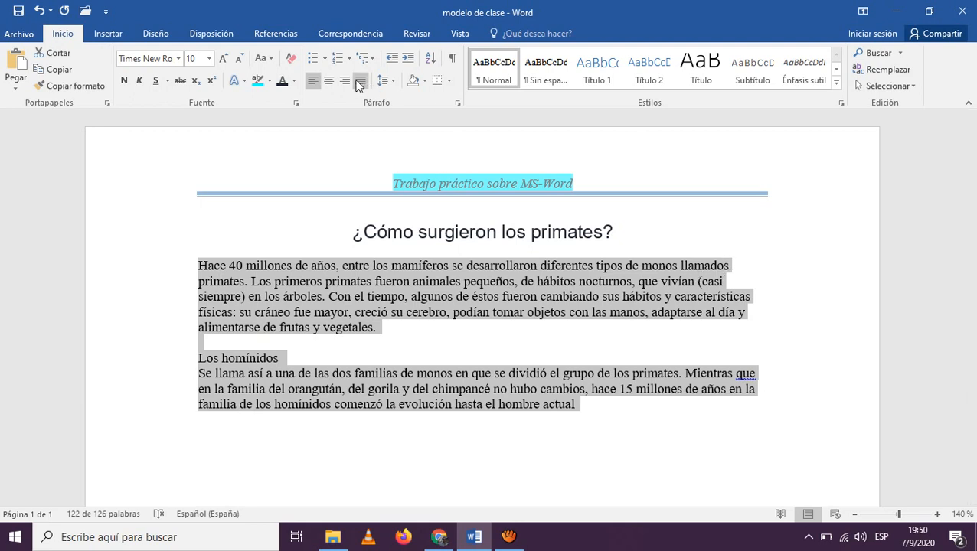
click(328, 82)
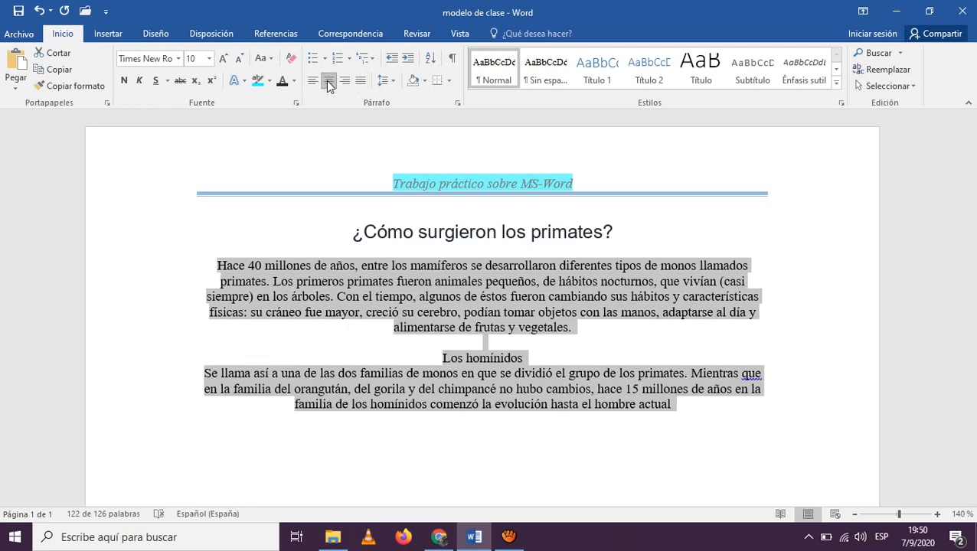
click(345, 83)
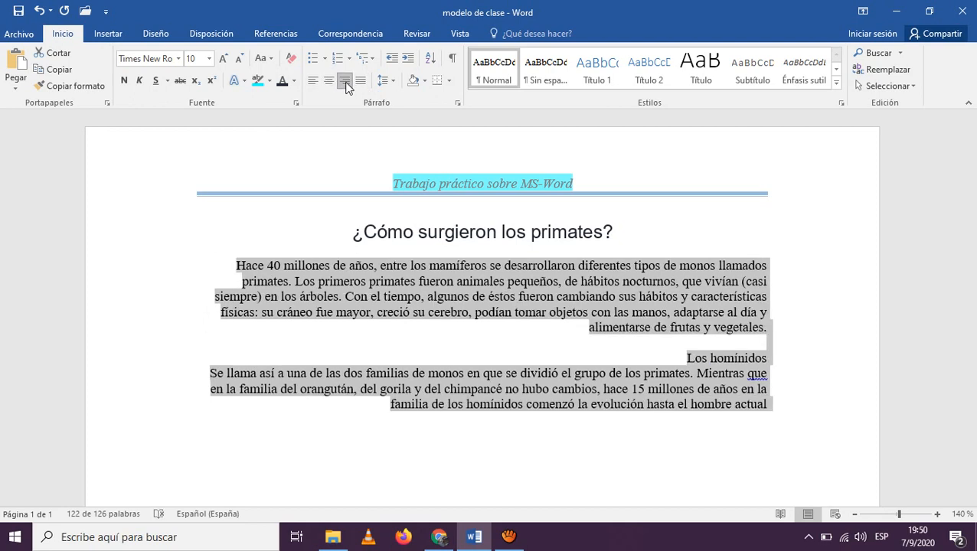
click(361, 81)
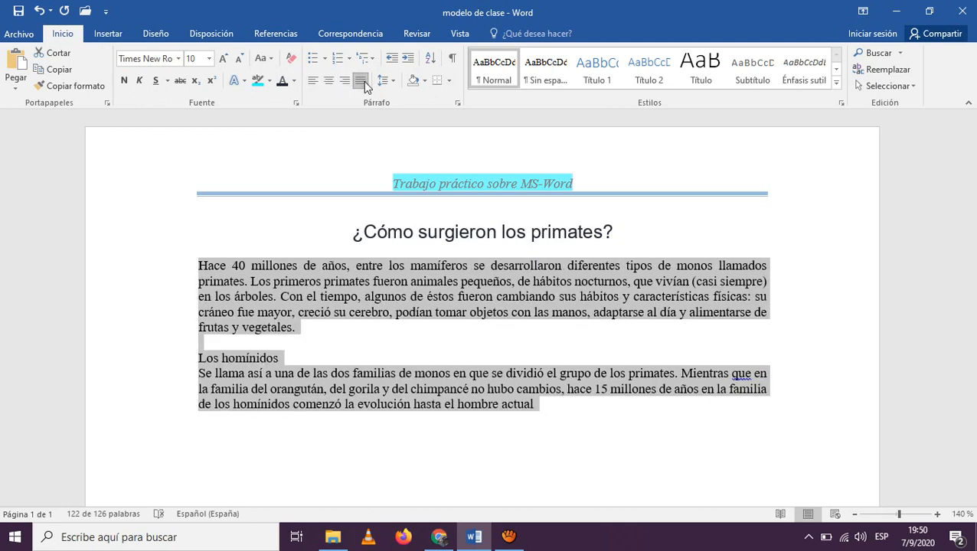
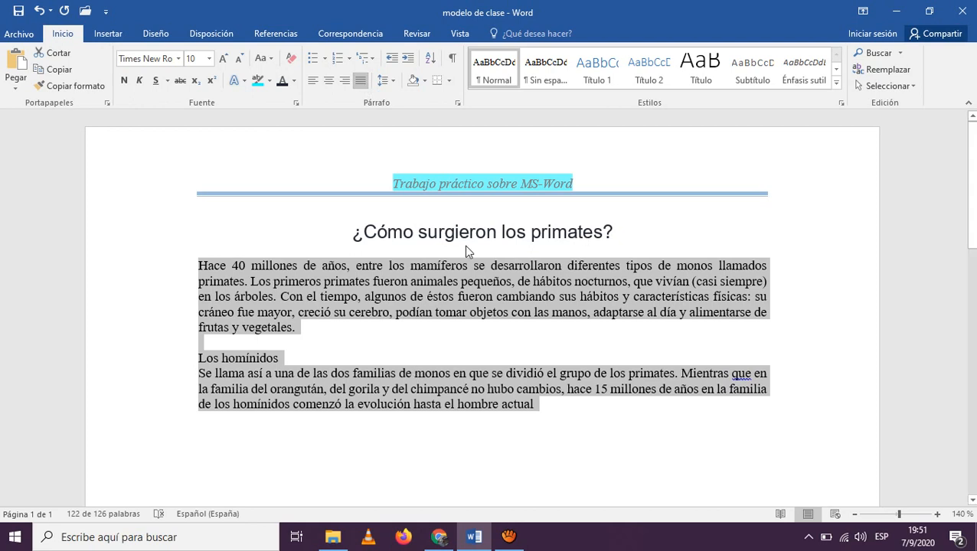
Remove the line breaks after "frutas y vegetales." to join "Los homínidos" to the end of the first paragraph
click(459, 280)
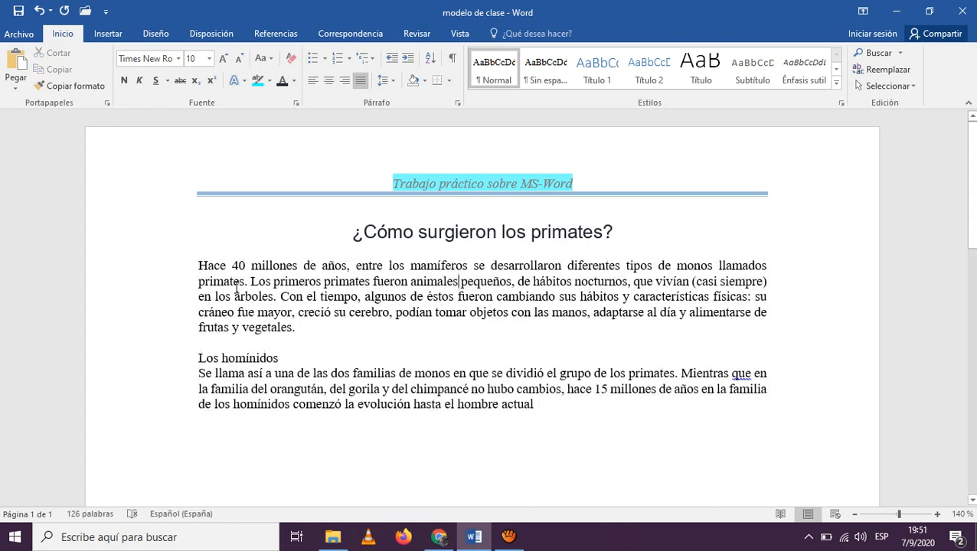
click(318, 326)
key(Delete)
key(Delete)
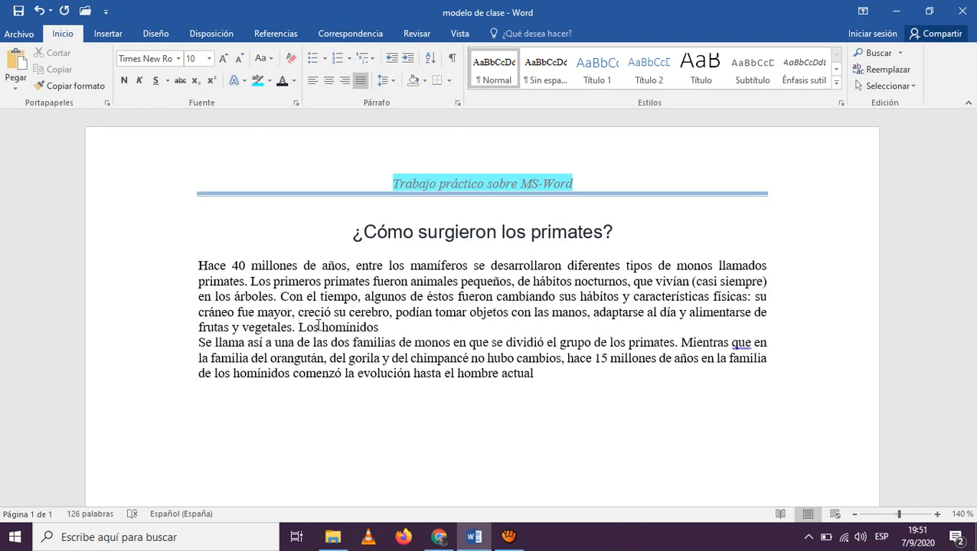
click(389, 328)
click(299, 326)
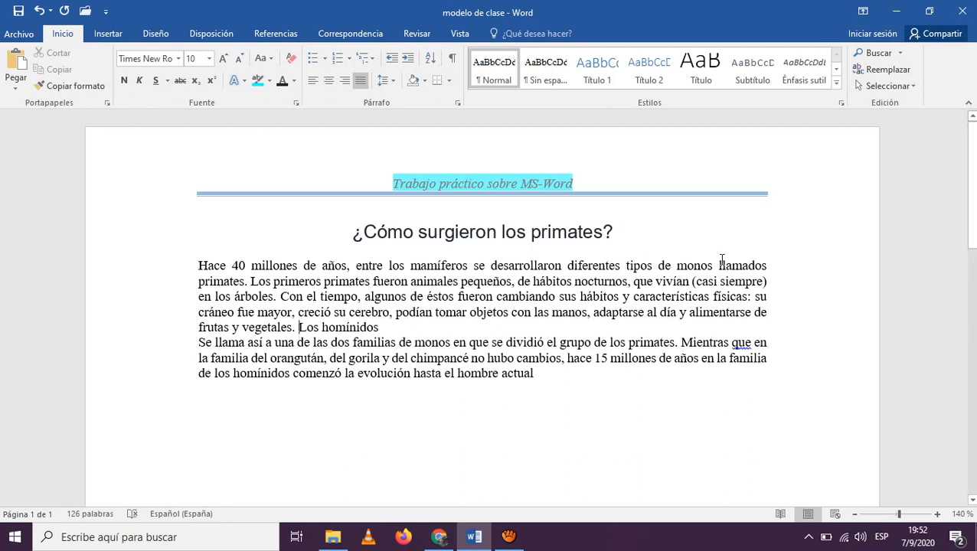
Place "Los homínidos" on its own line with a blank line above and below it
key(Return)
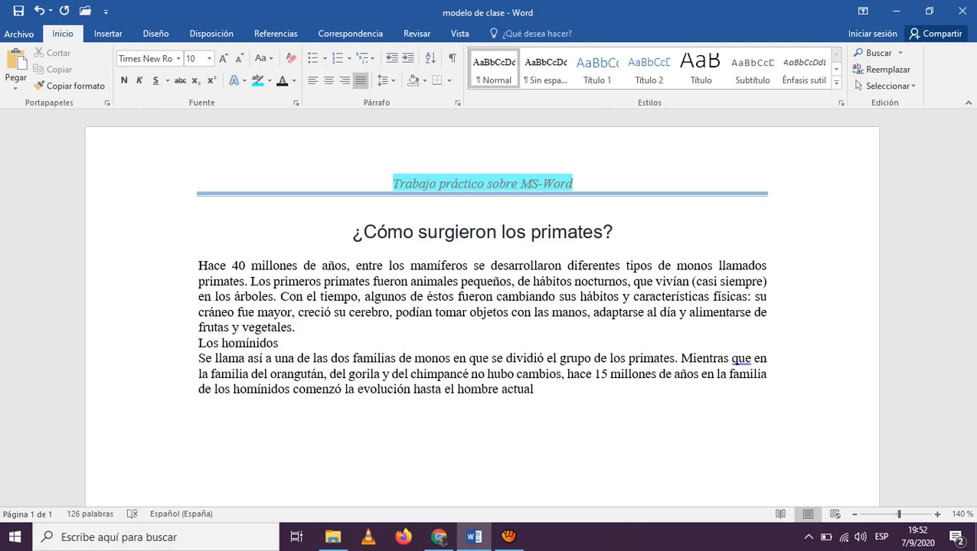
key(Return)
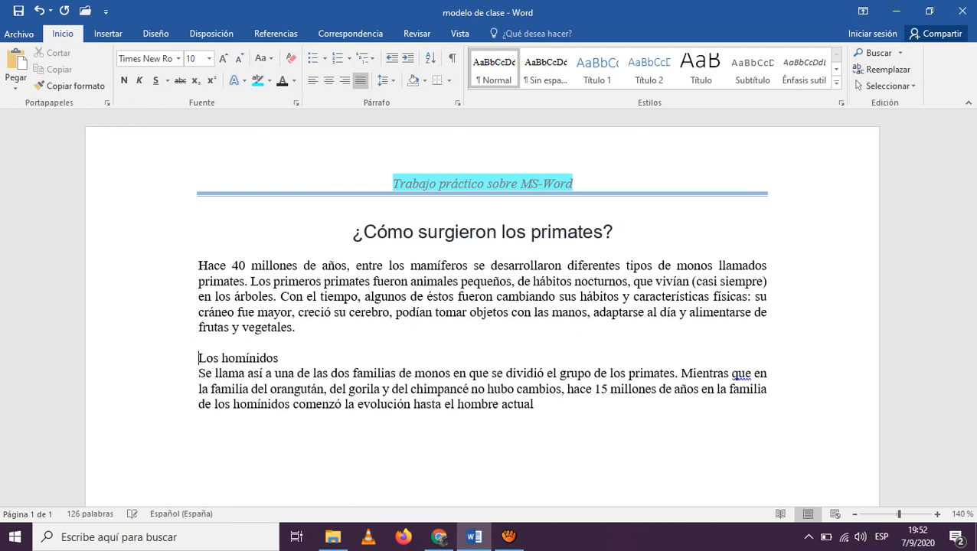
key(Down)
key(Return)
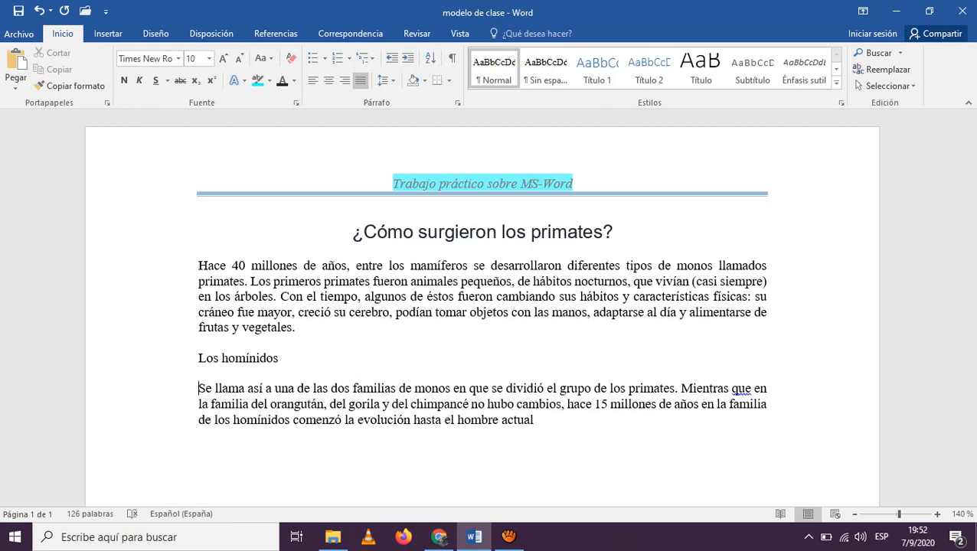
key(Up)
key(Up)
key(Up)
key(Up)
click(199, 343)
click(199, 328)
key(Down)
key(Down)
key(Down)
key(Up)
key(Up)
key(Down)
key(shift+Down)
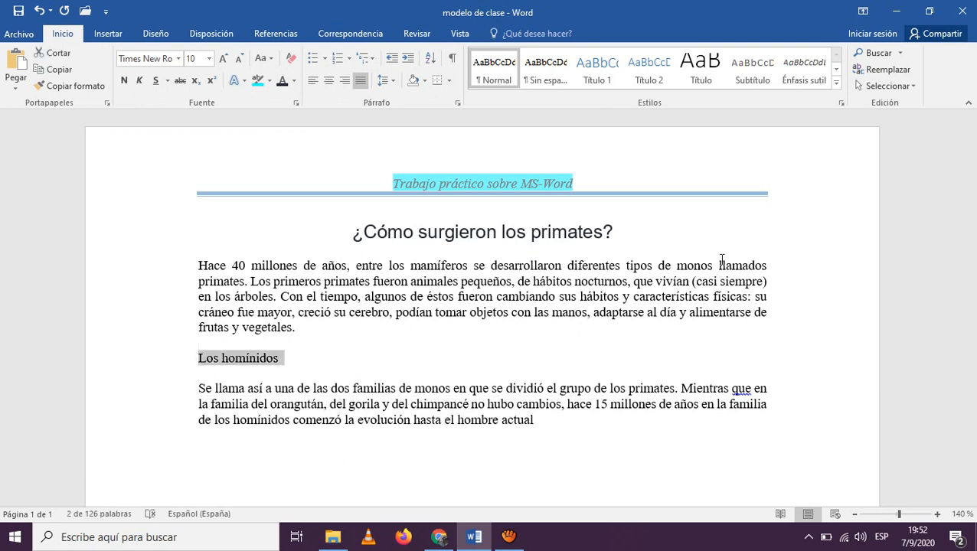
Rejoin "Los homínidos" to the end of the first paragraph and delete the blank line that follows it
key(Up)
key(Up)
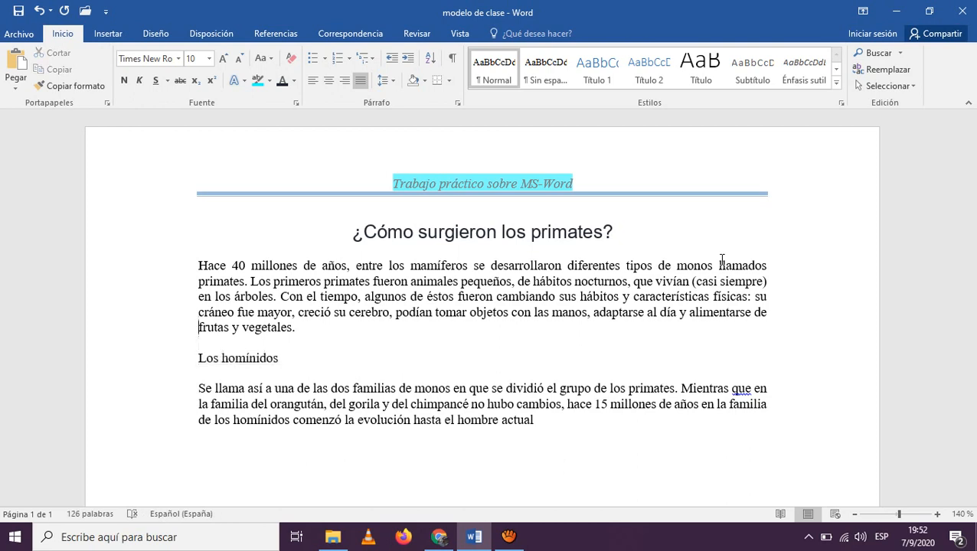
key(ctrl+Right)
key(ctrl+Right)
key(ctrl+Right)
key(Delete)
key(Delete)
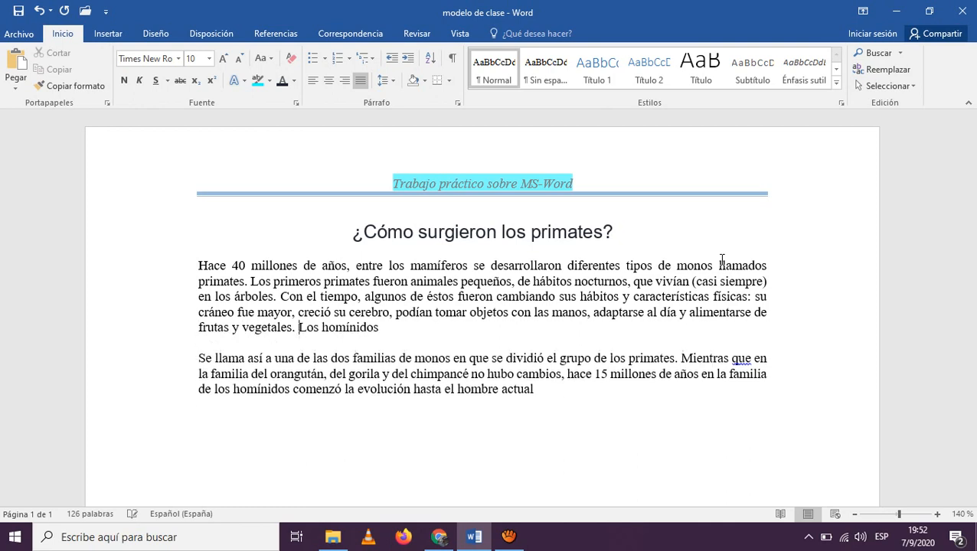
key(ctrl+Right)
key(ctrl+Right)
key(Delete)
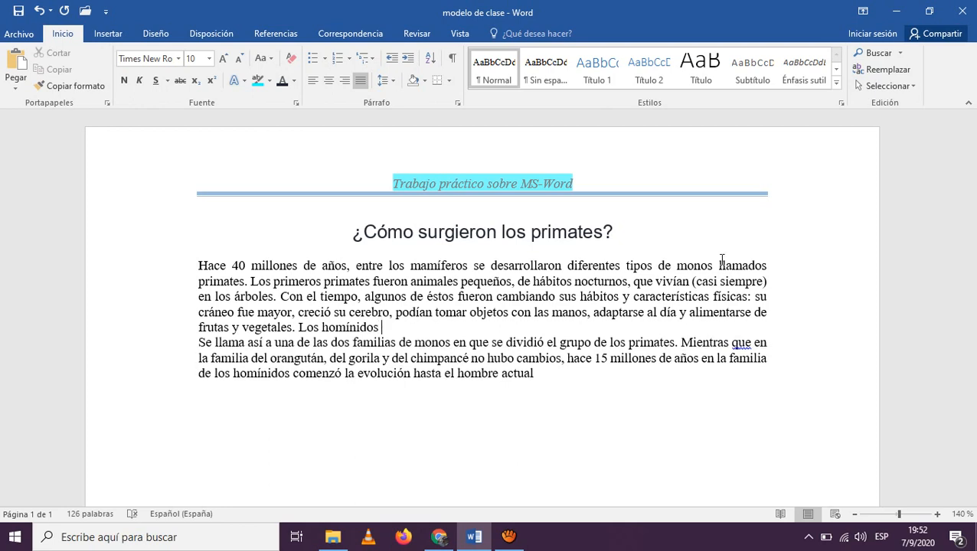
Join the paragraph starting "Se llama así" to "Los homínidos." so the body text forms a single paragraph
key(BackSpace)
key(Delete)
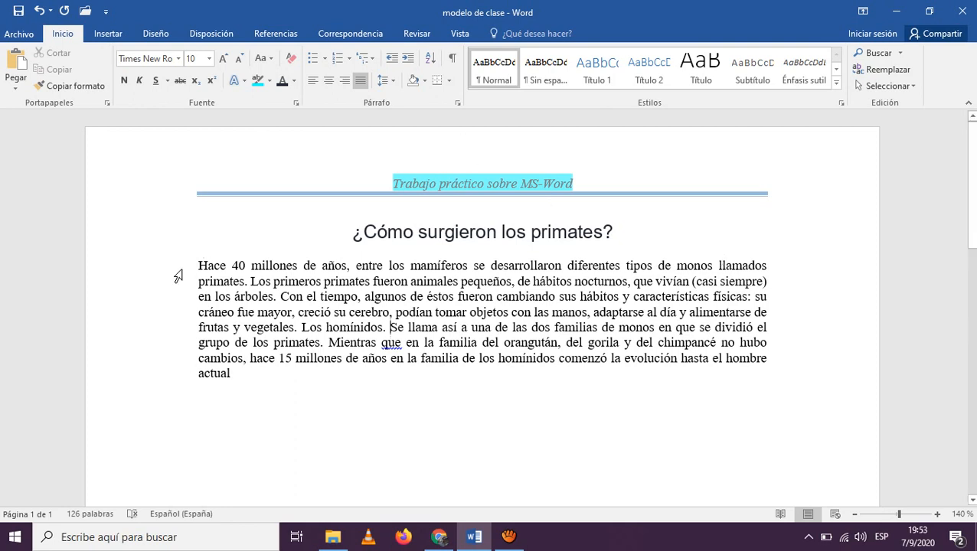
Give the whole body paragraph a special first-line indent (Primera línea) of 1,25 cm
drag(177, 274, 177, 375)
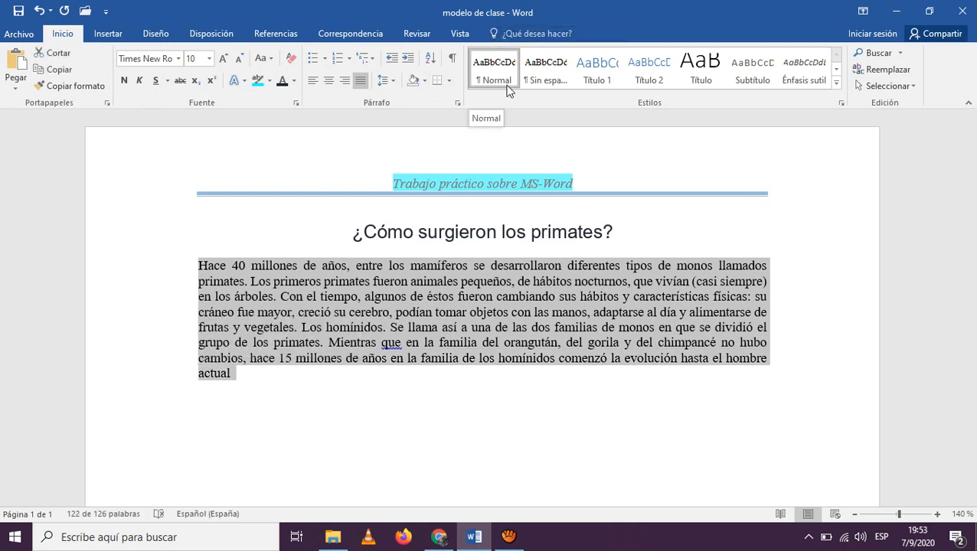
click(456, 104)
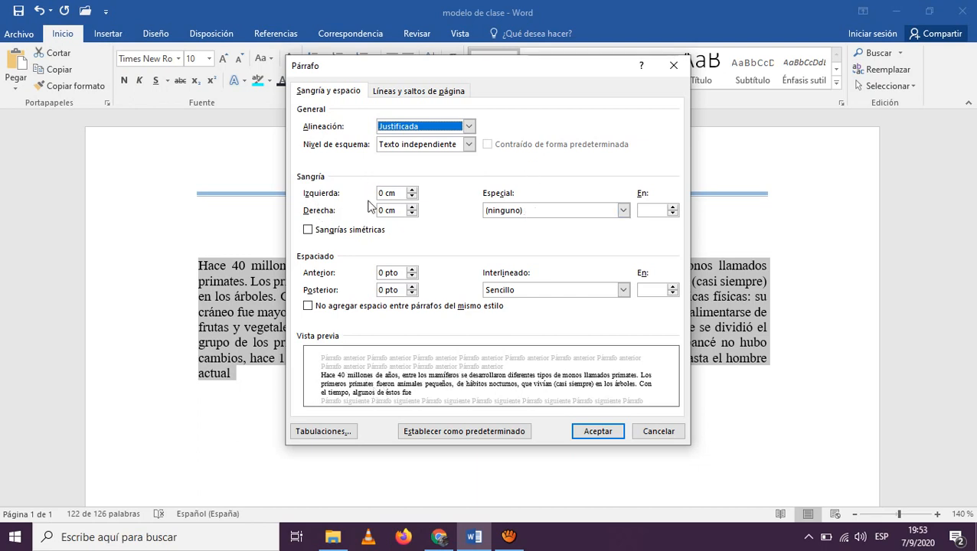
click(560, 210)
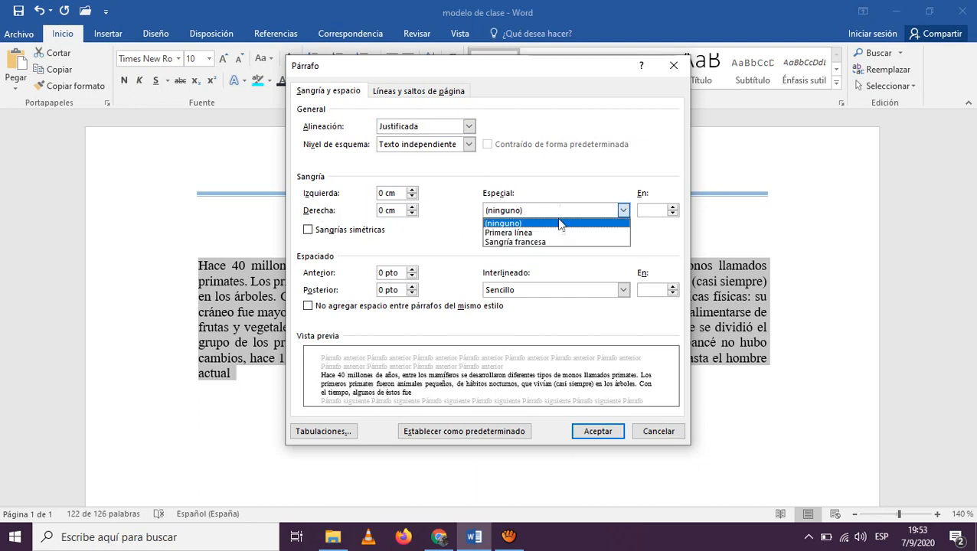
click(558, 232)
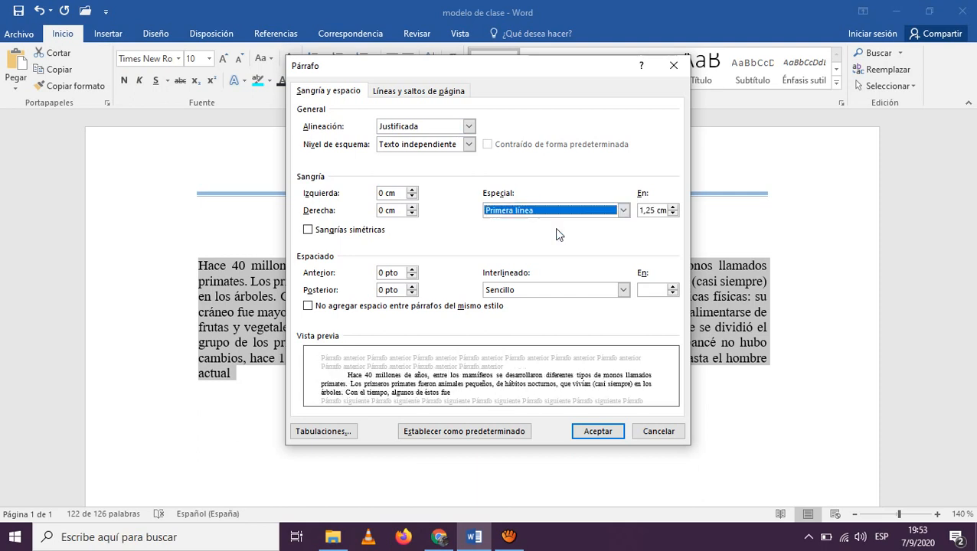
click(672, 214)
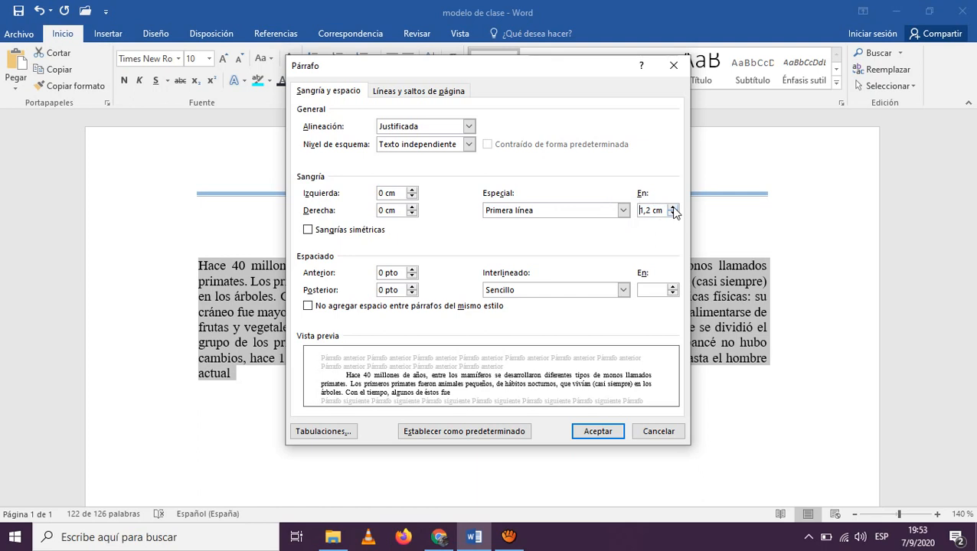
click(673, 206)
click(672, 214)
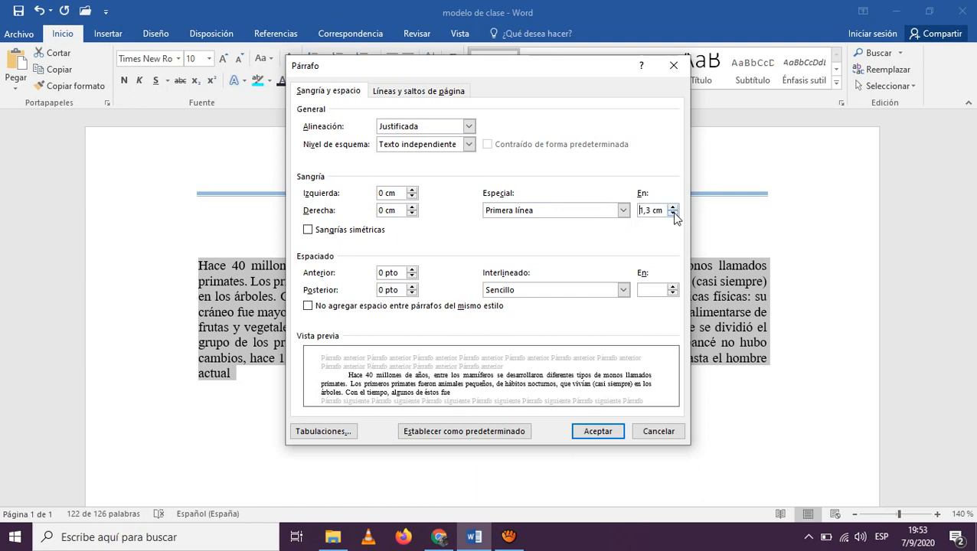
click(671, 214)
click(672, 207)
drag(652, 210, 596, 212)
text(1,25)
Try the special indent options (ninguno) and Sangría francesa on the body paragraph, then return to Primera línea at 1,25 cm
click(617, 210)
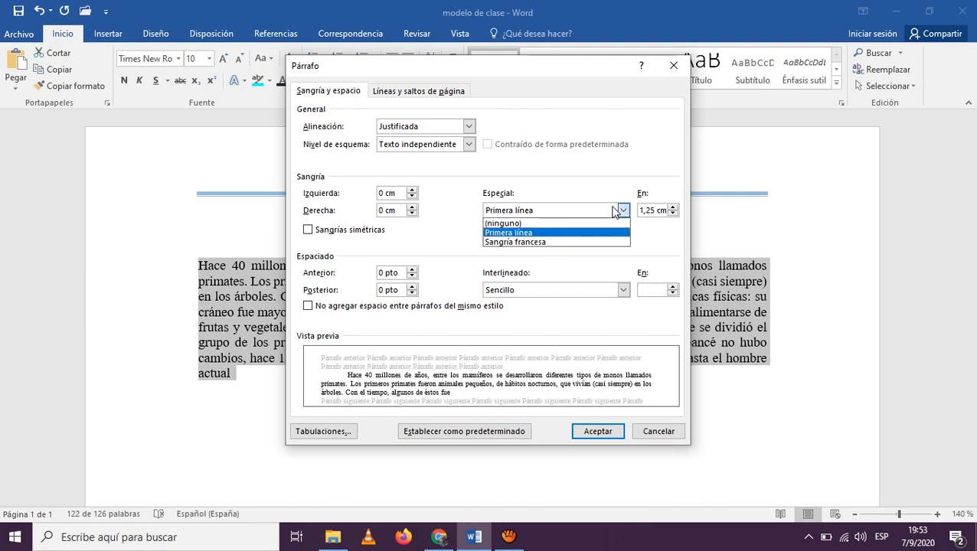
click(596, 222)
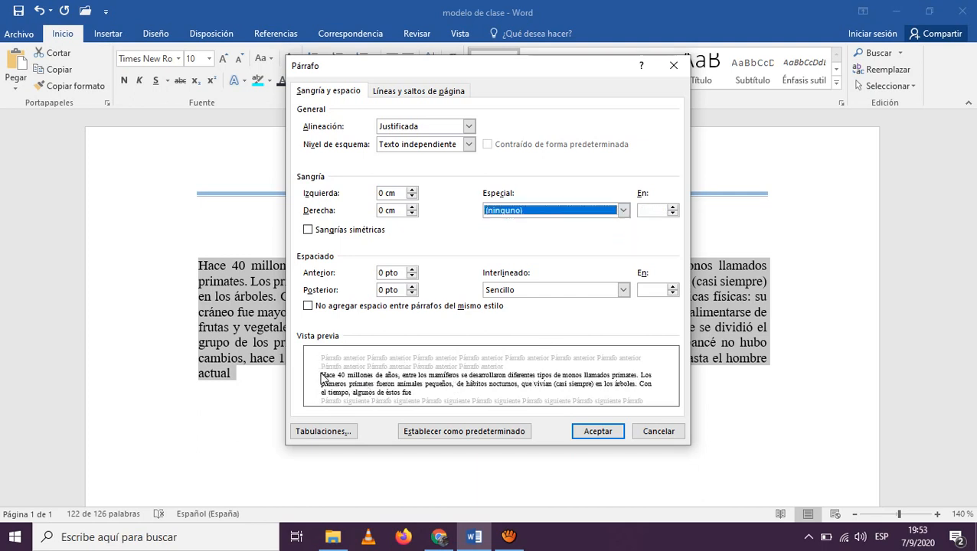
click(623, 211)
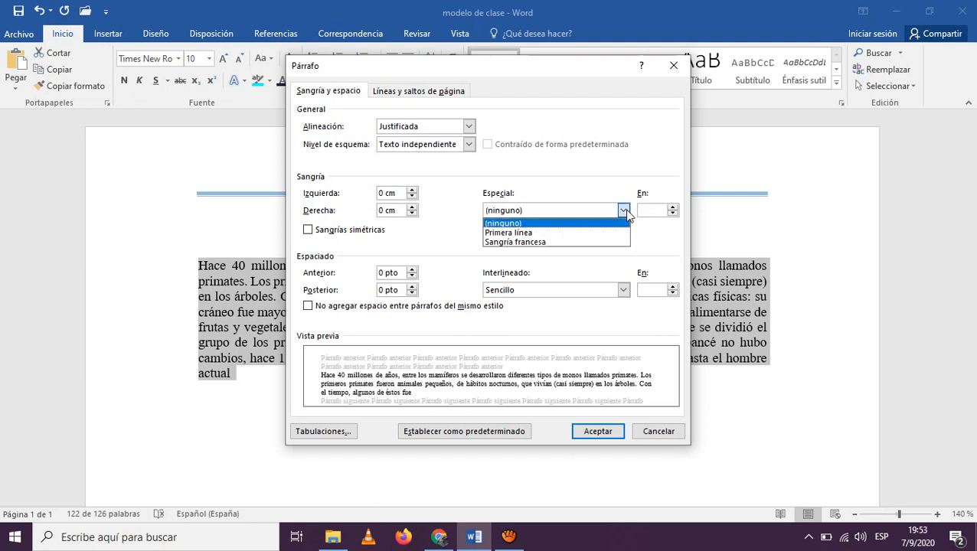
click(591, 232)
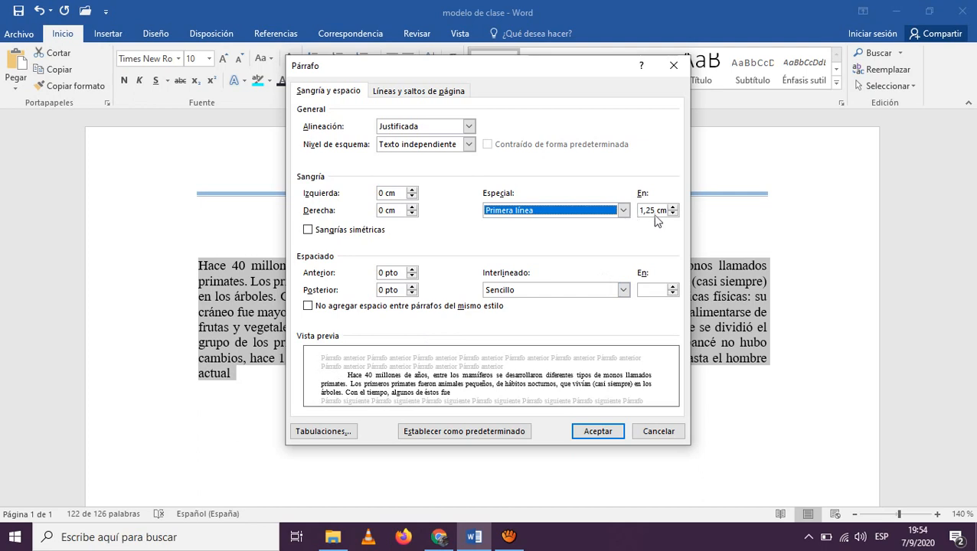
click(623, 211)
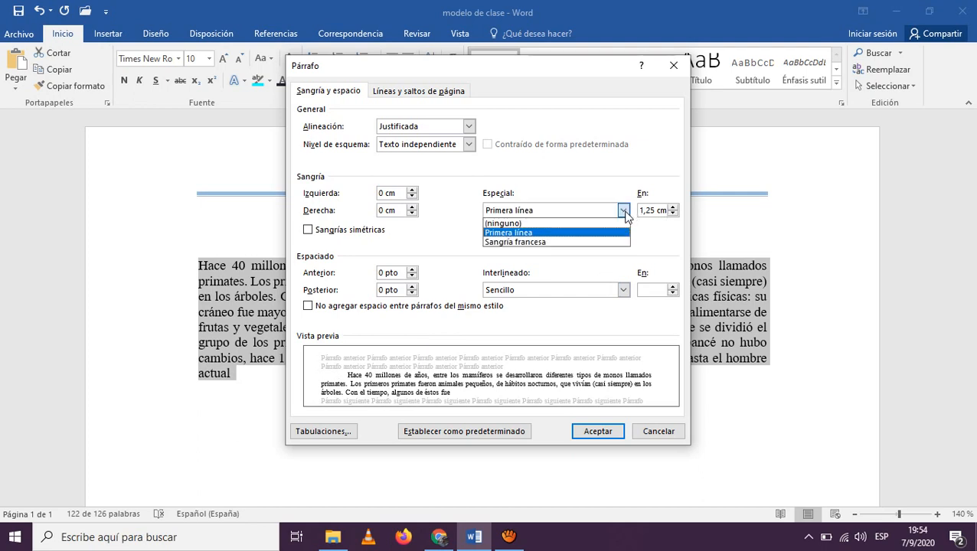
click(579, 242)
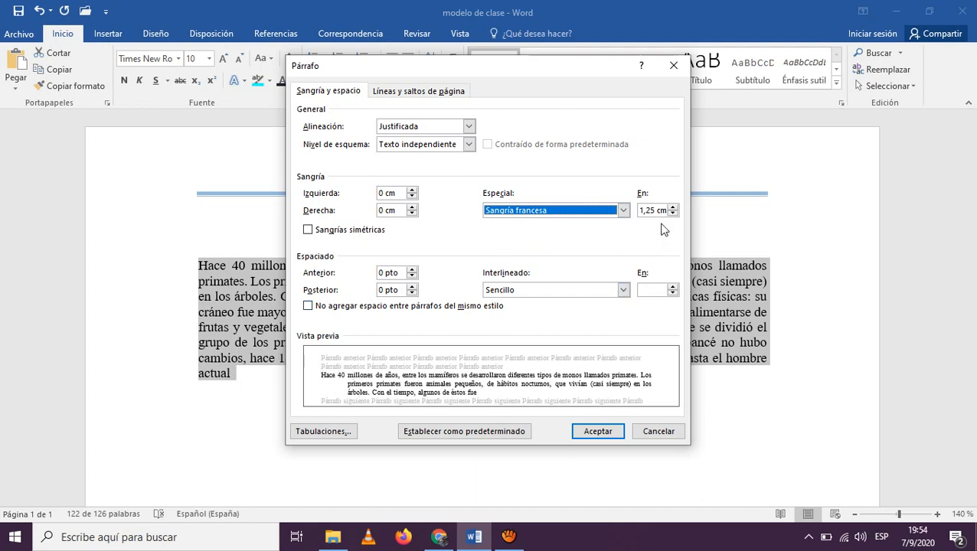
click(623, 210)
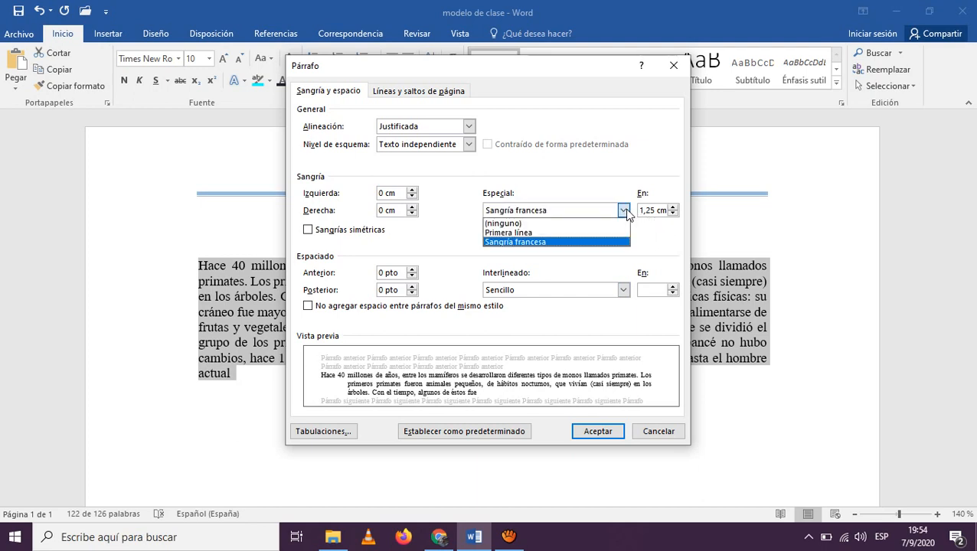
click(566, 229)
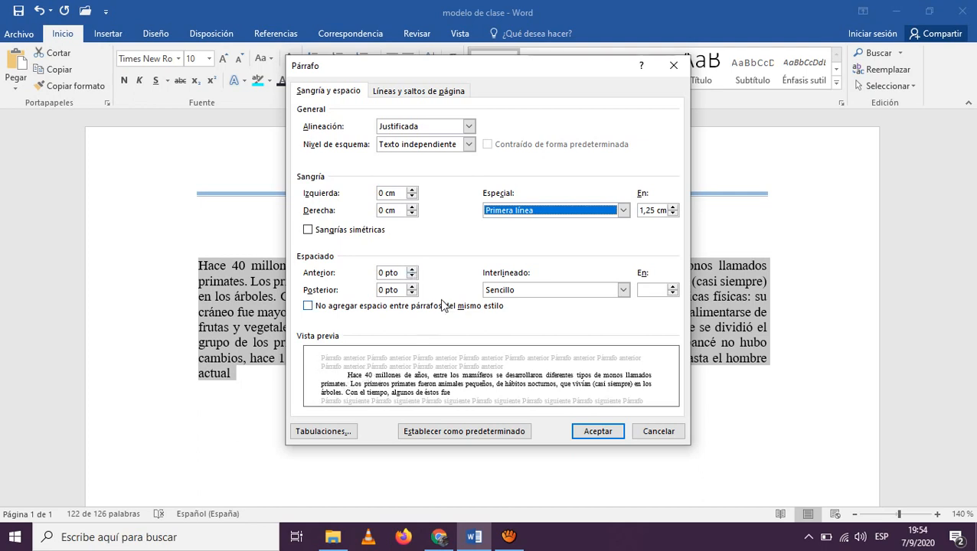
Set the body paragraph's spacing before and after to 12 pto, keep Sencillo line spacing, and apply the paragraph settings
click(412, 270)
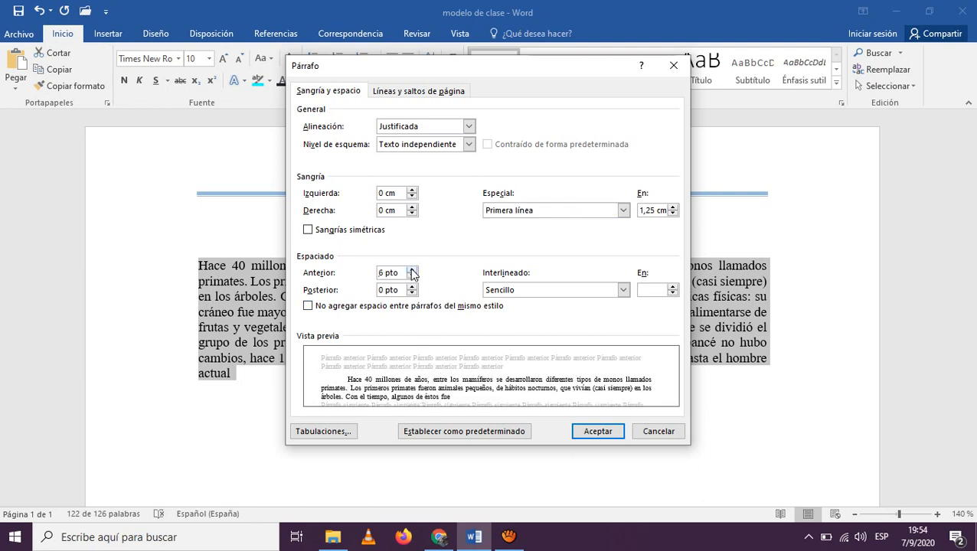
click(412, 270)
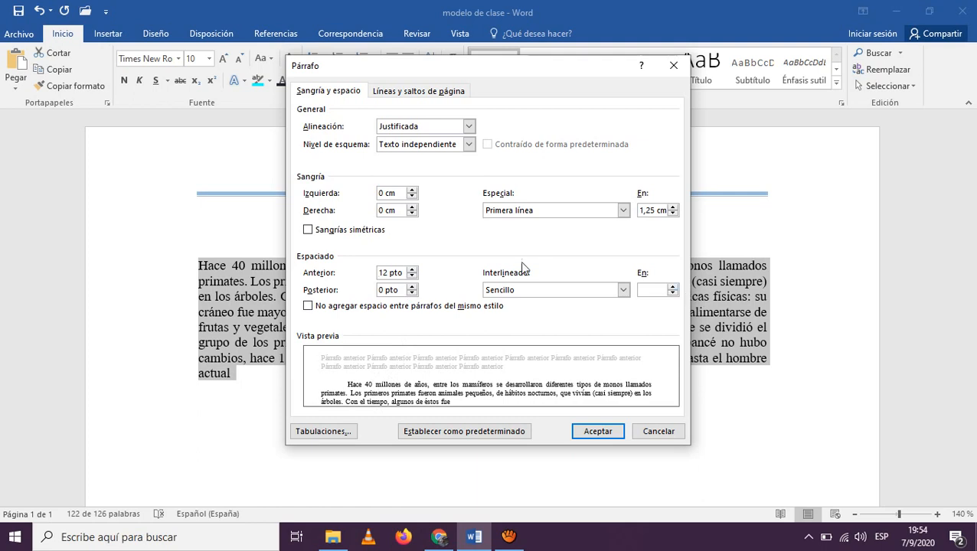
click(412, 286)
click(412, 286)
click(624, 290)
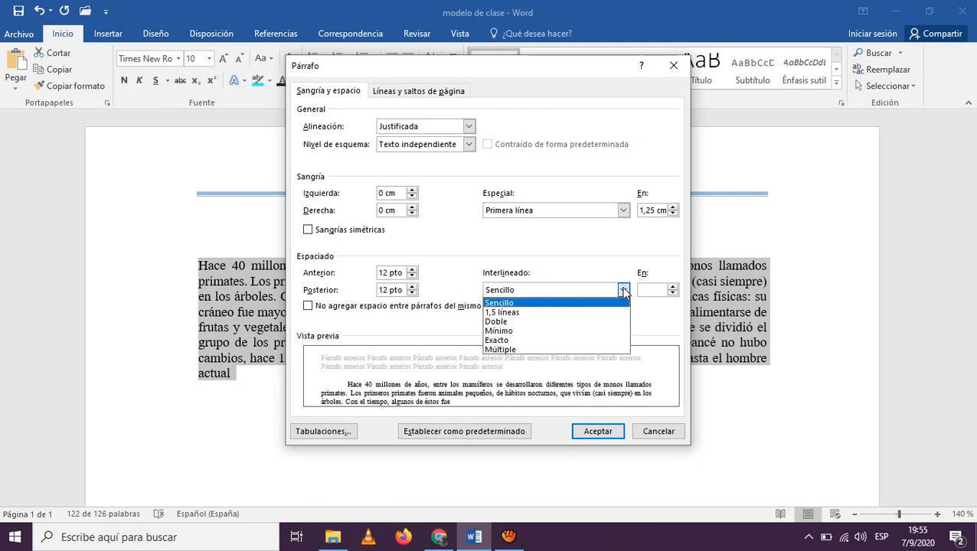
click(623, 290)
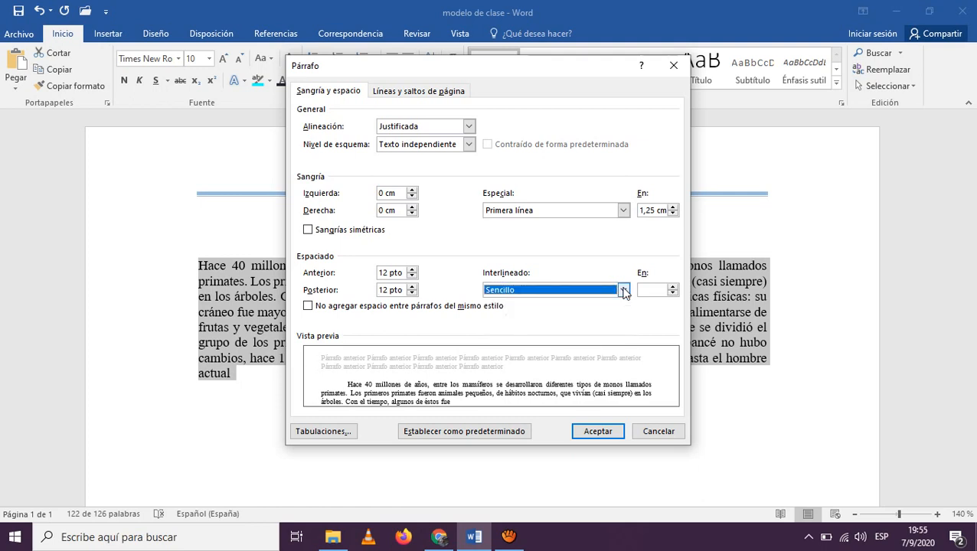
click(598, 432)
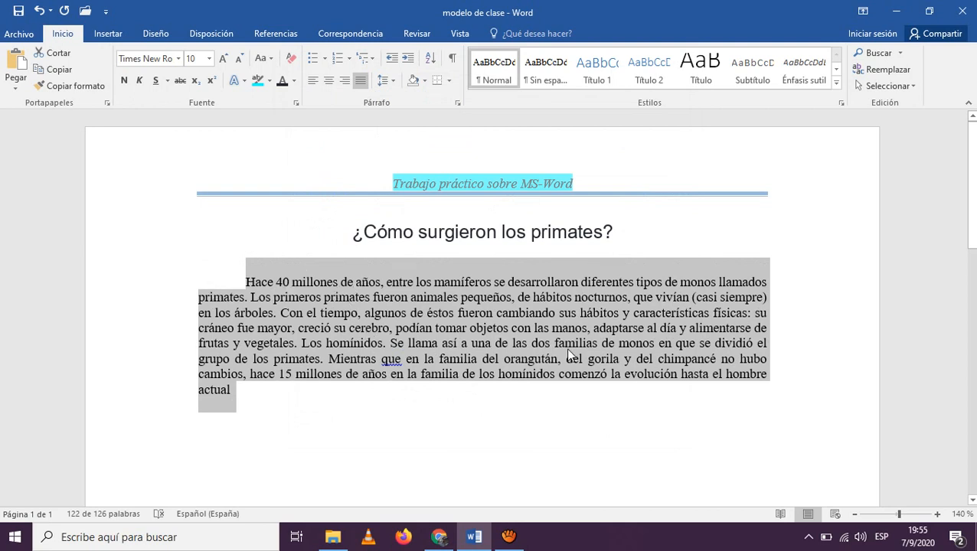
Split "Los homínidos" into its own paragraph, removing its full stop and the space before "Se llama así"
click(302, 344)
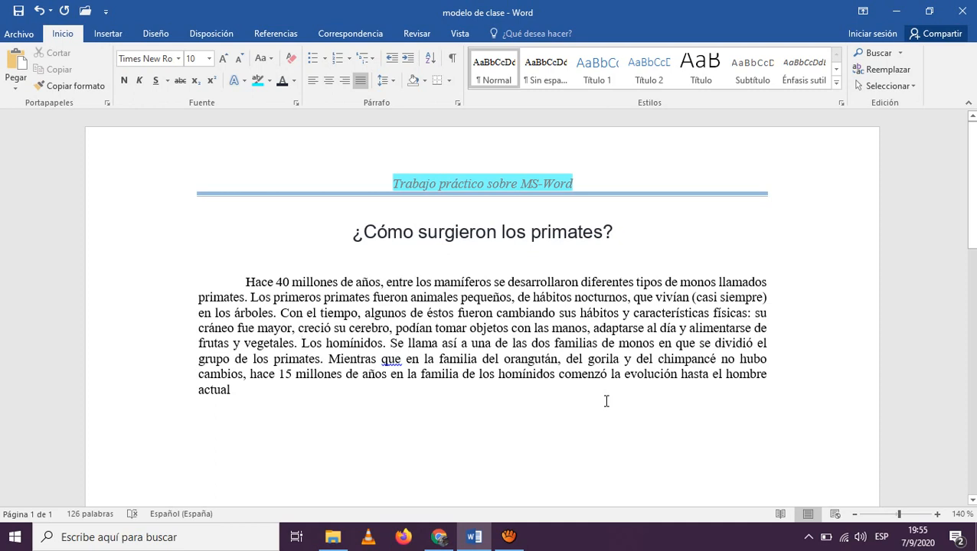
key(Return)
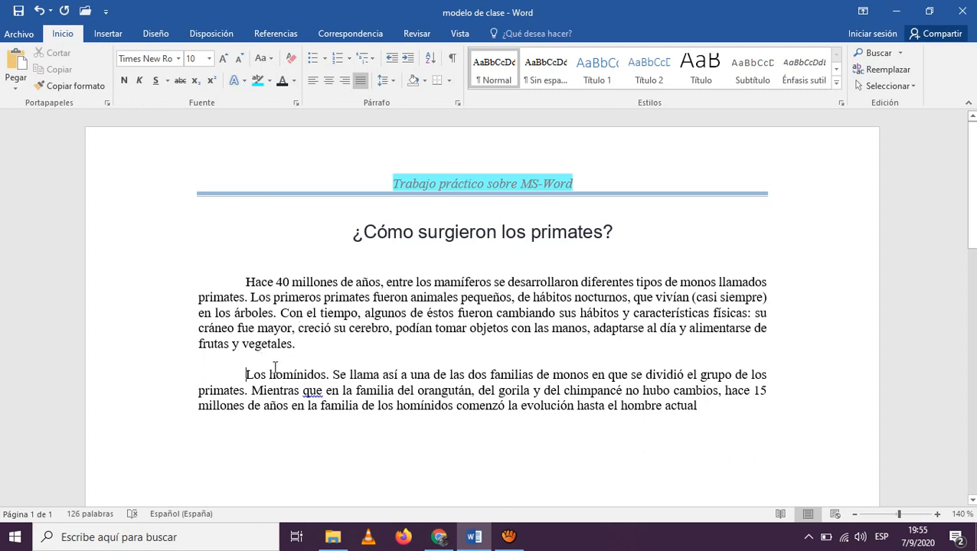
click(327, 375)
key(BackSpace)
key(Return)
key(Return)
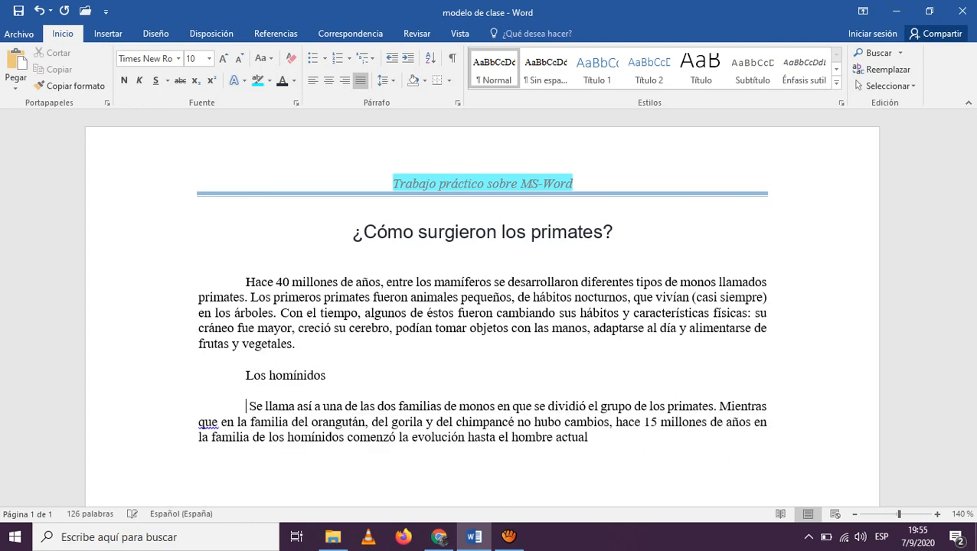
key(Delete)
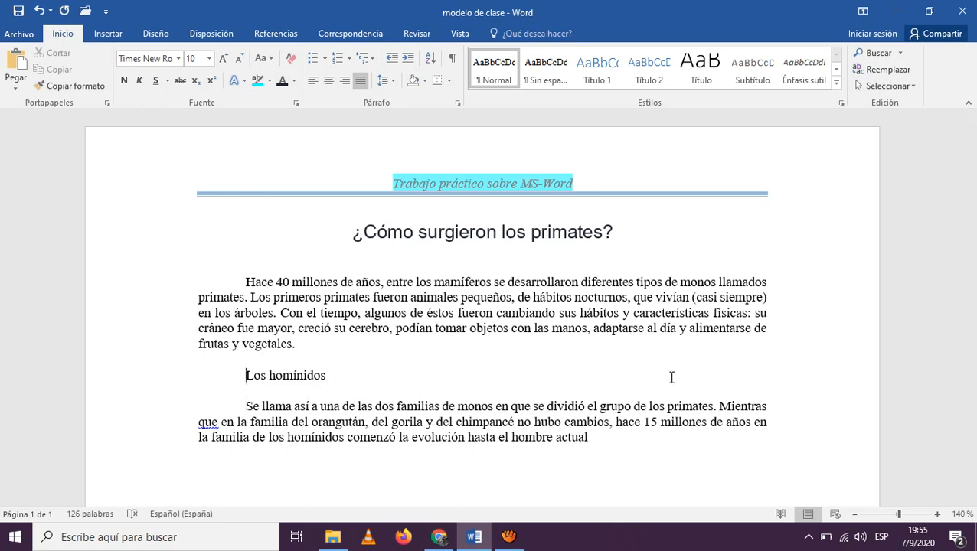
key(Up)
key(Up)
key(Down)
key(Down)
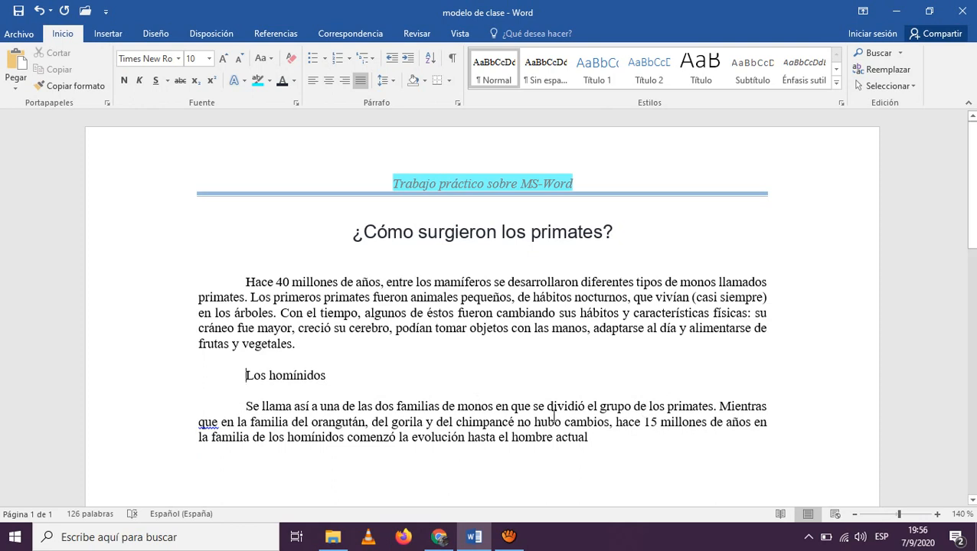
Add a full stop after "hombre actual" and start a new paragraph below it
click(603, 443)
text(.)
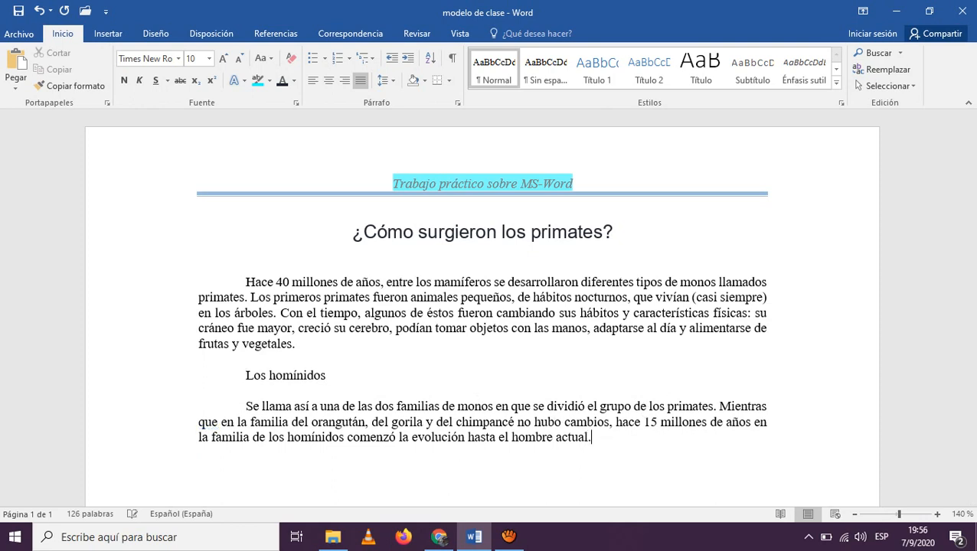
key(Return)
Select all the body text from "Hace 40 millones" to "hombre actual." and set its line spacing to 1,5 líneas
key(shift+Up)
key(shift+Up)
key(shift+Up)
key(shift+Up)
key(shift+Up)
key(shift+Up)
key(shift+Up)
key(shift+Up)
key(shift+Up)
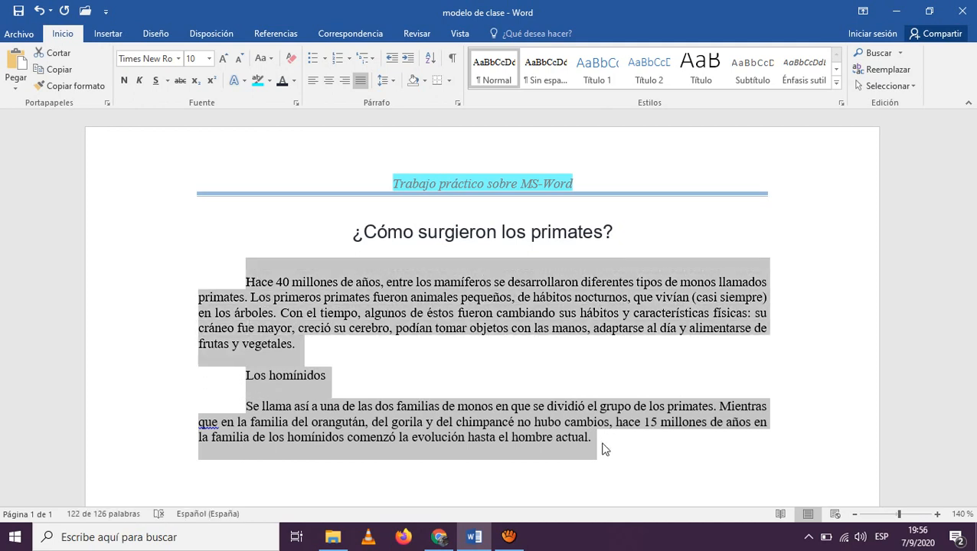
click(458, 104)
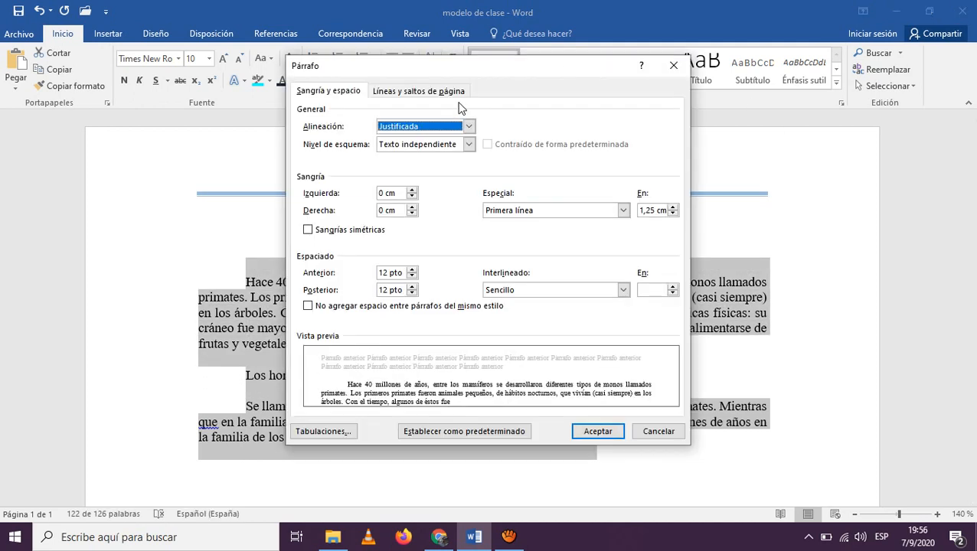
click(624, 291)
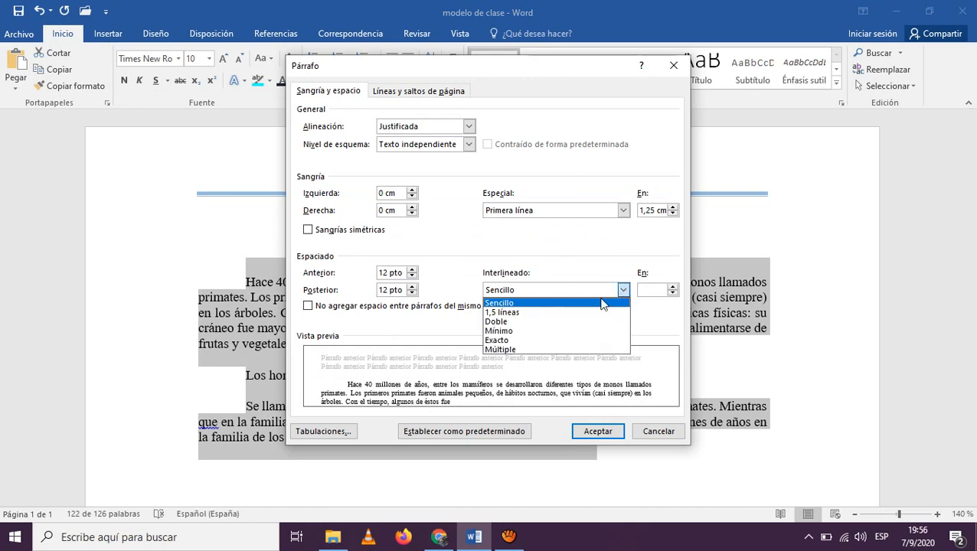
click(580, 312)
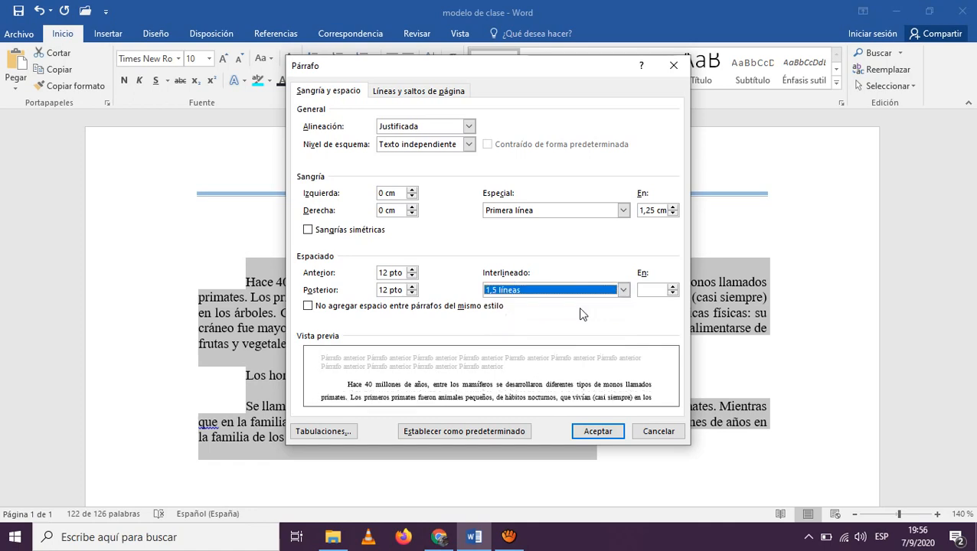
click(597, 432)
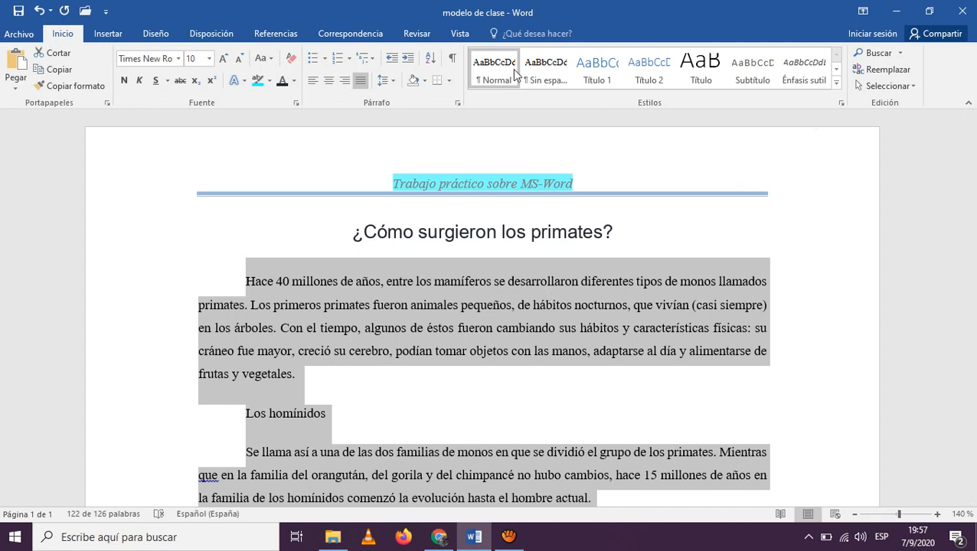
Change the line spacing of the selected body text to Doble
click(457, 104)
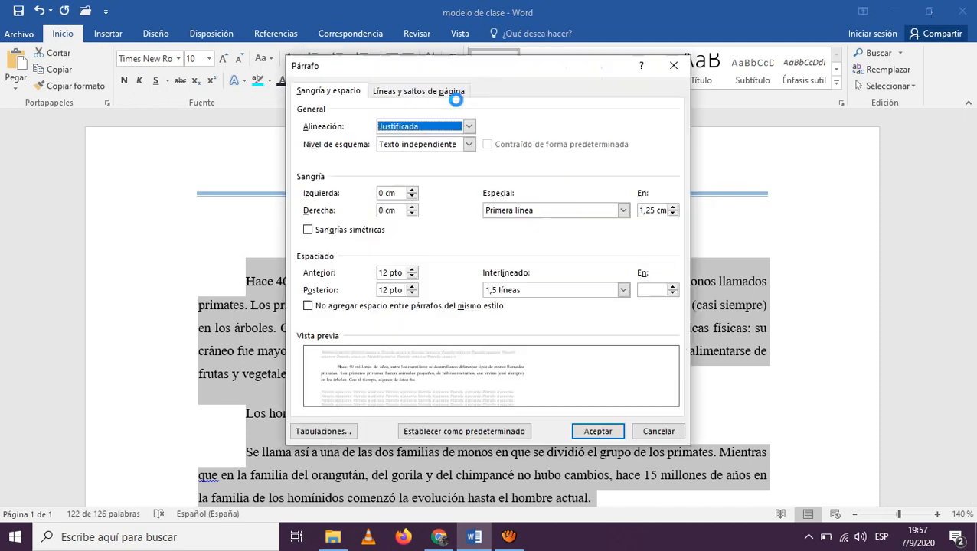
click(565, 291)
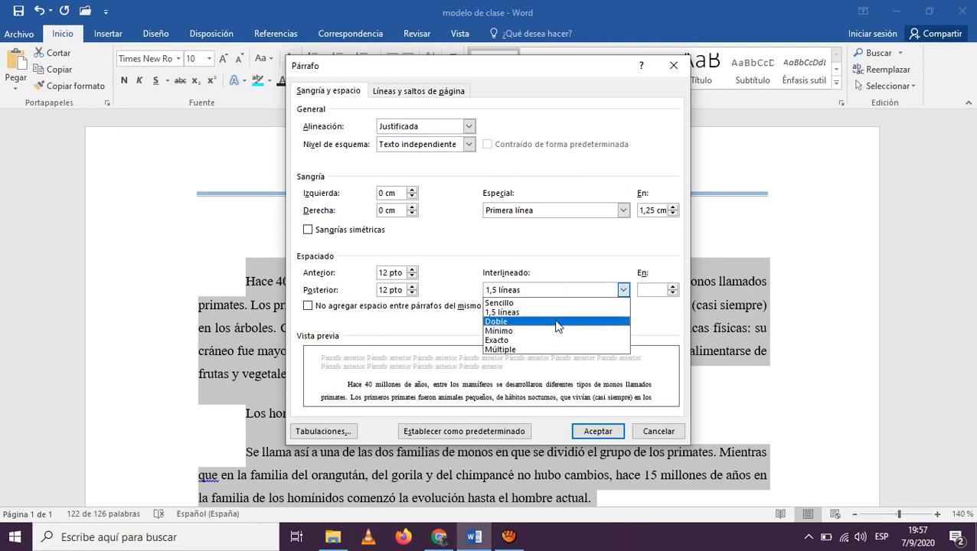
click(557, 322)
click(598, 432)
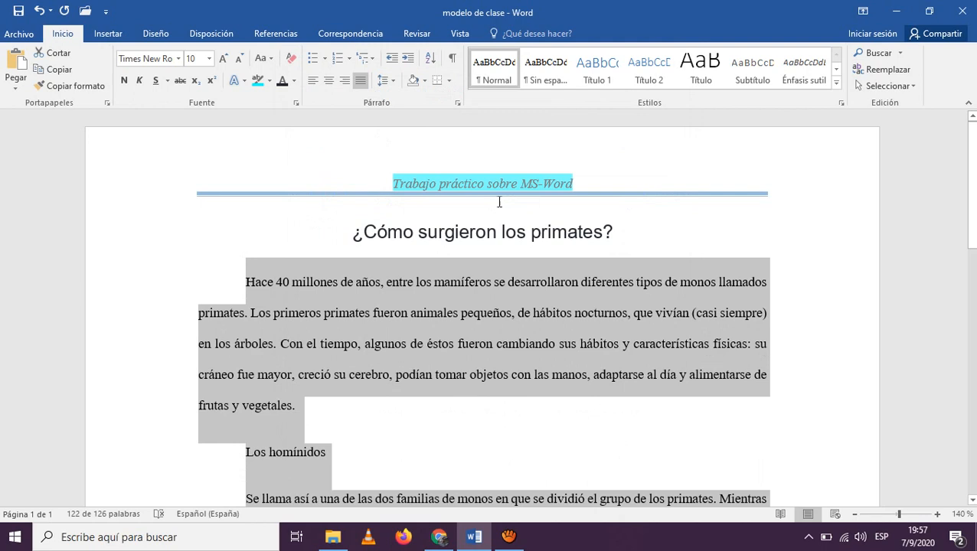
Set the line spacing of the selected body text to Mínimo at 12 pto
click(456, 103)
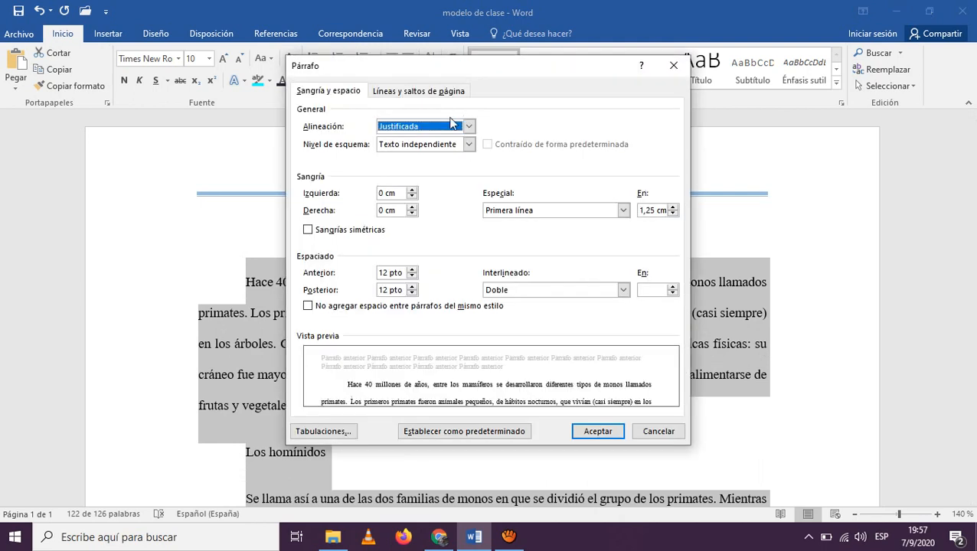
click(527, 290)
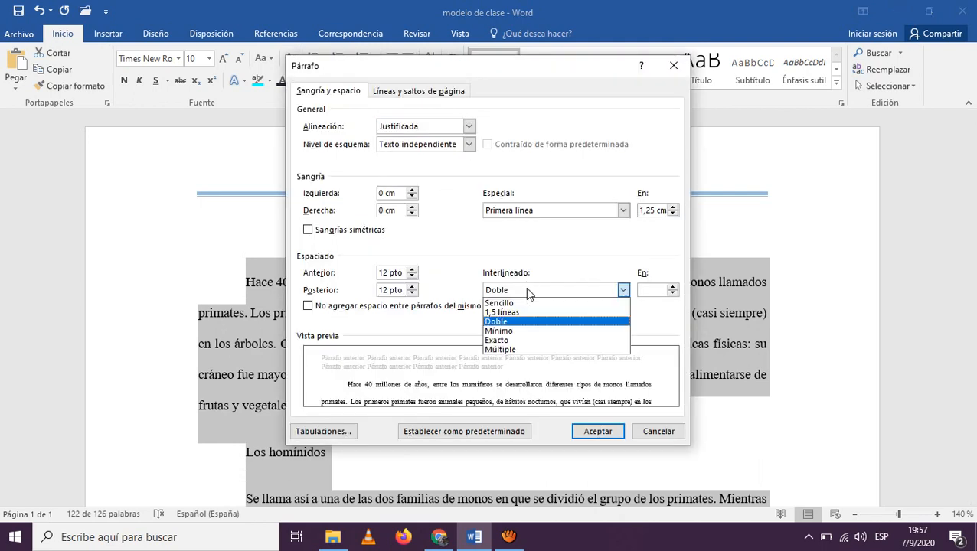
click(525, 338)
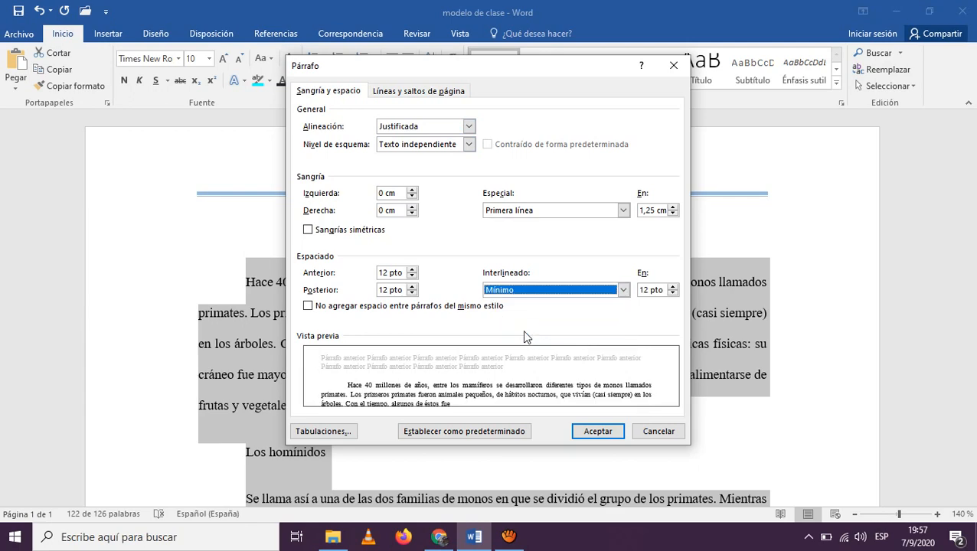
click(599, 434)
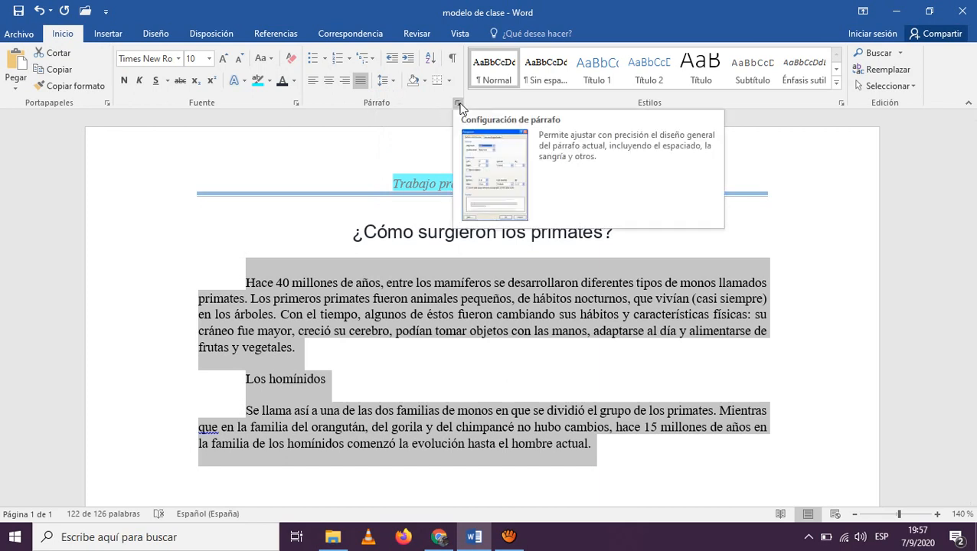
Change the line spacing of the selected body text to Exacto at 12 pto
click(393, 81)
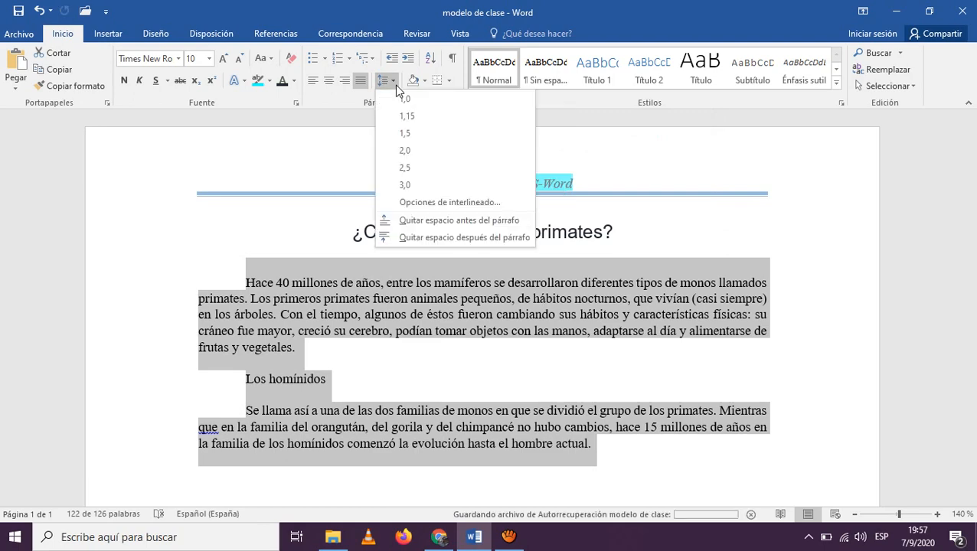
click(426, 203)
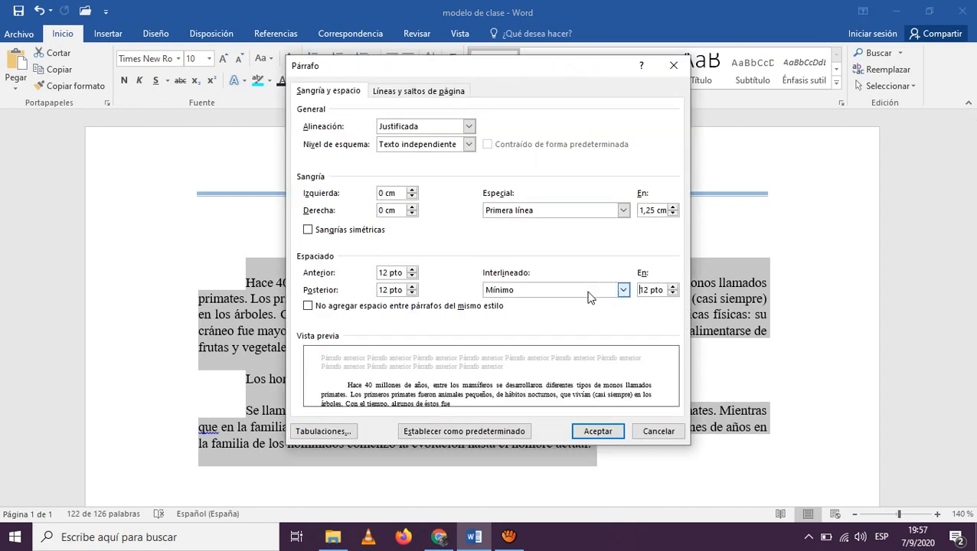
click(589, 294)
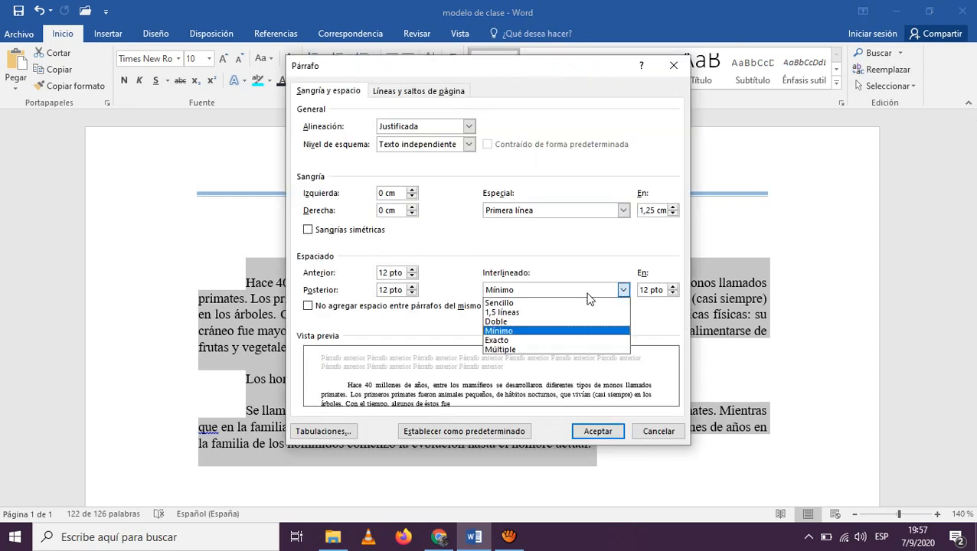
click(570, 340)
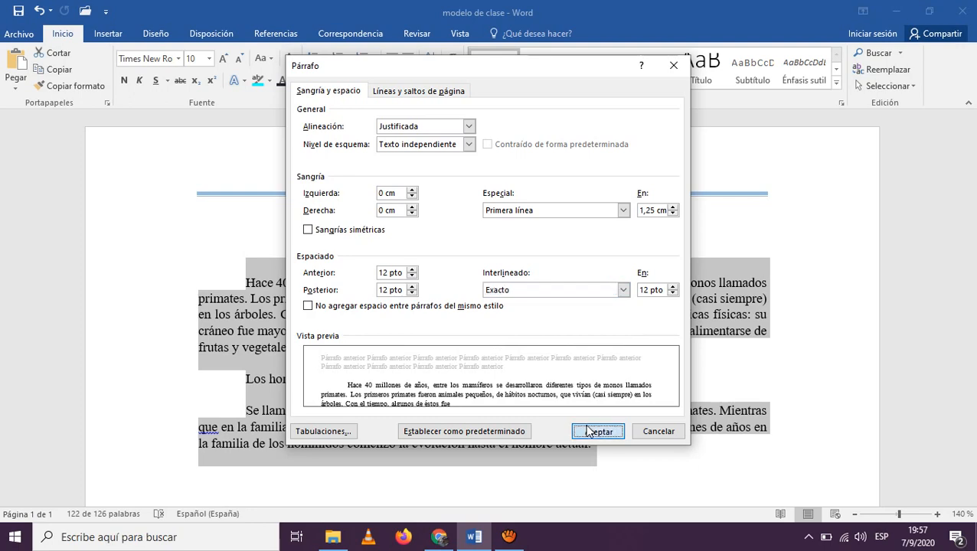
click(588, 431)
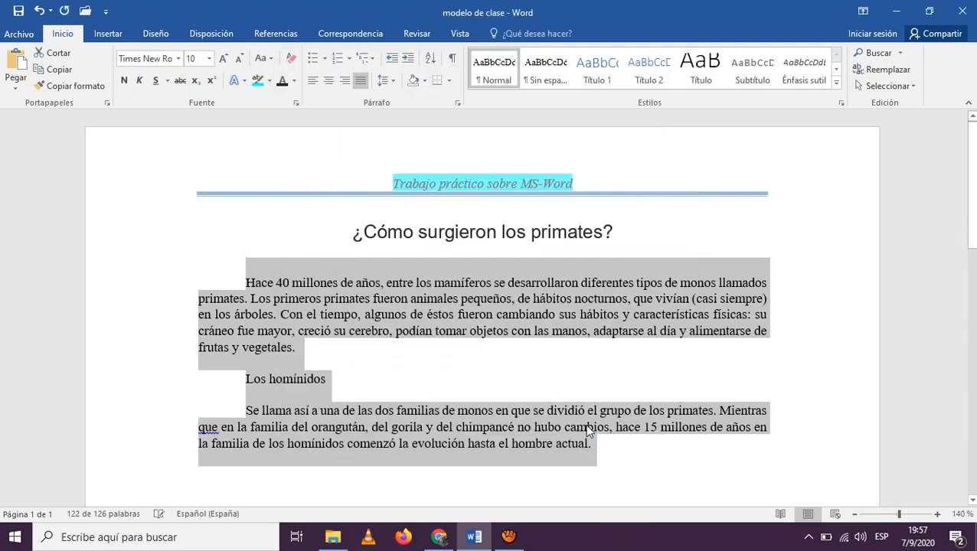
Apply Múltiple line spacing with a value of 3 to the selected body text
click(457, 105)
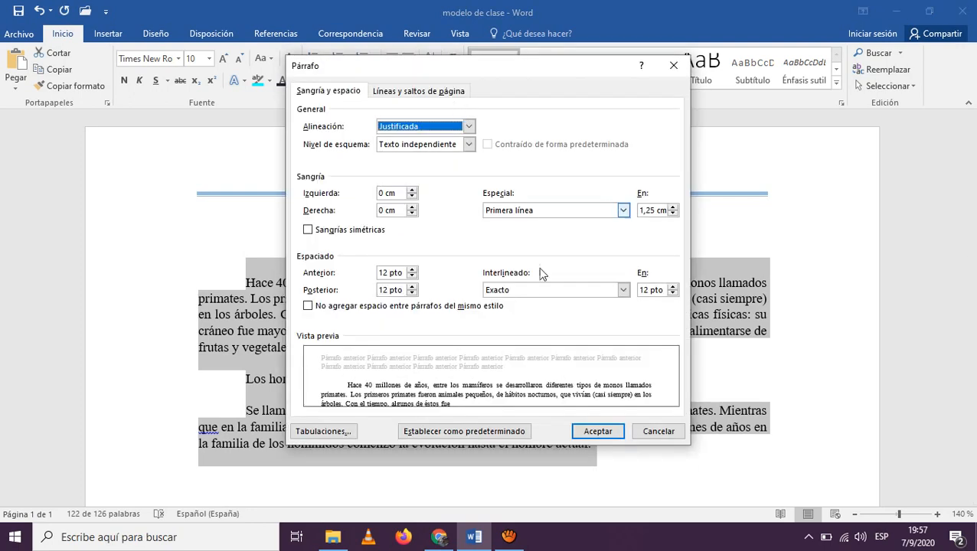
click(541, 290)
click(534, 349)
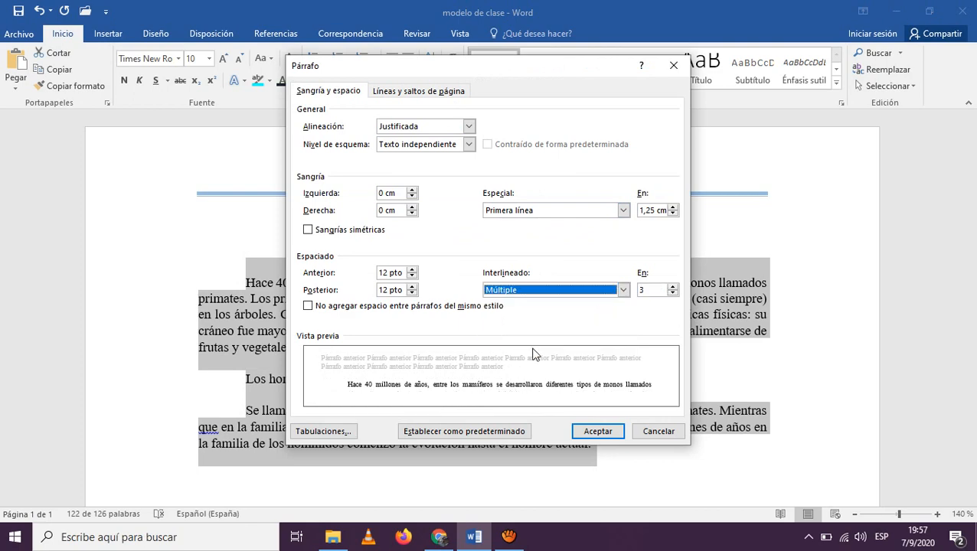
click(598, 431)
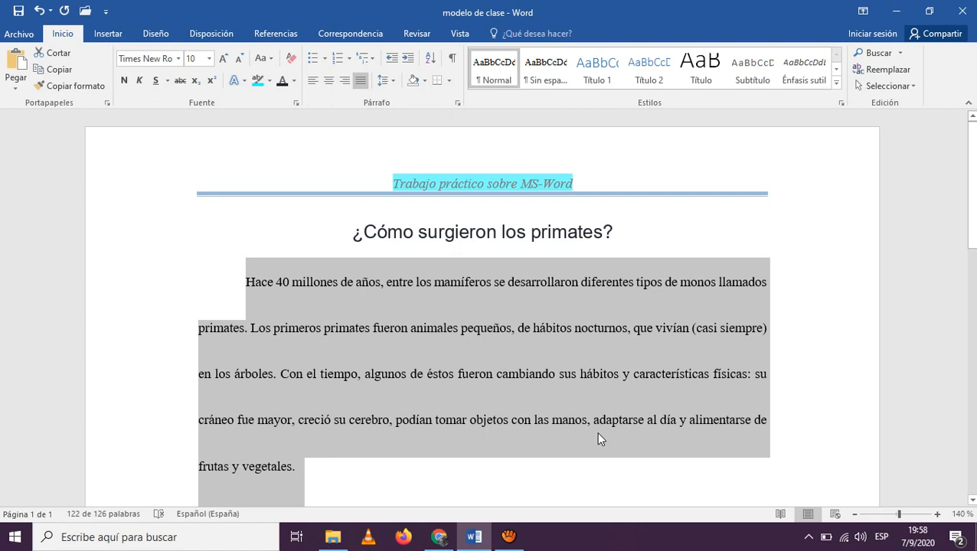
Return the selected body text to a line spacing of 1,5 líneas
click(392, 81)
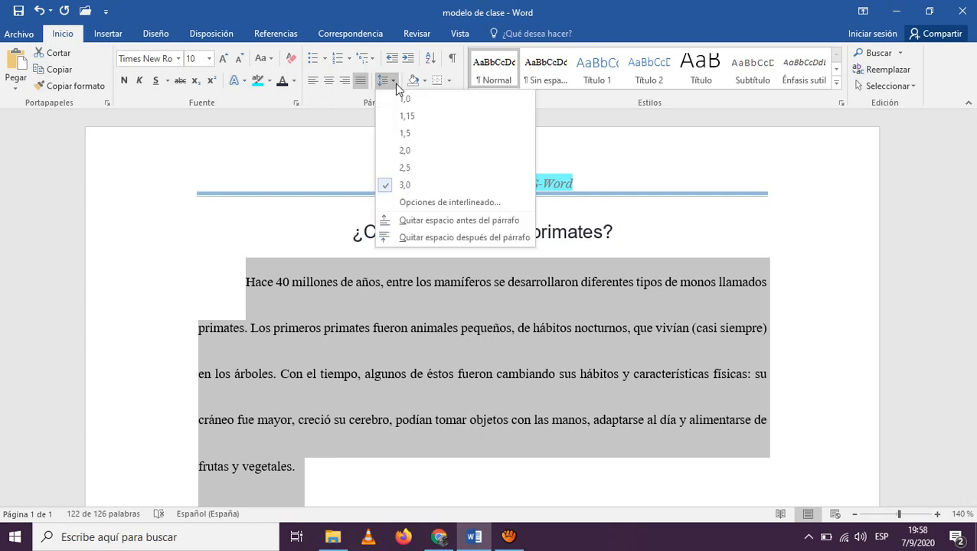
click(427, 203)
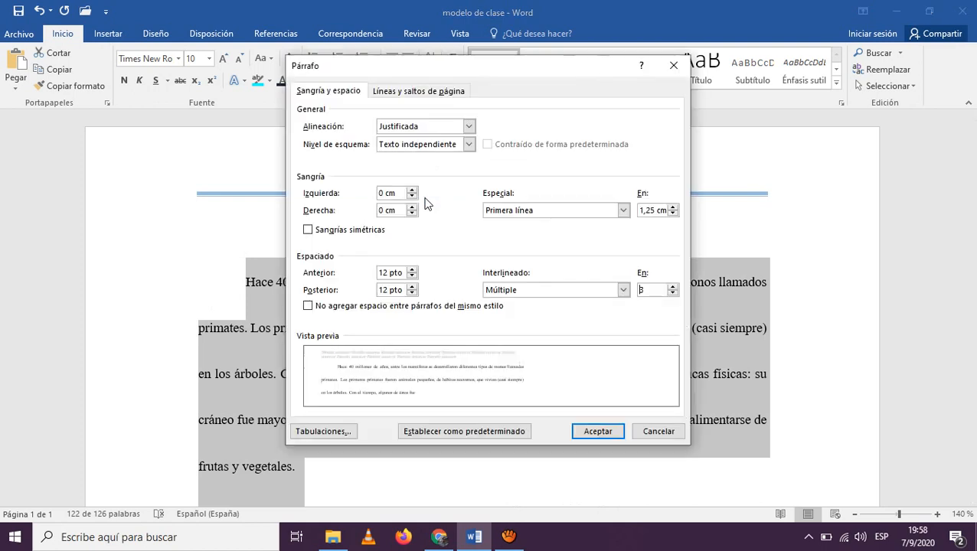
click(544, 290)
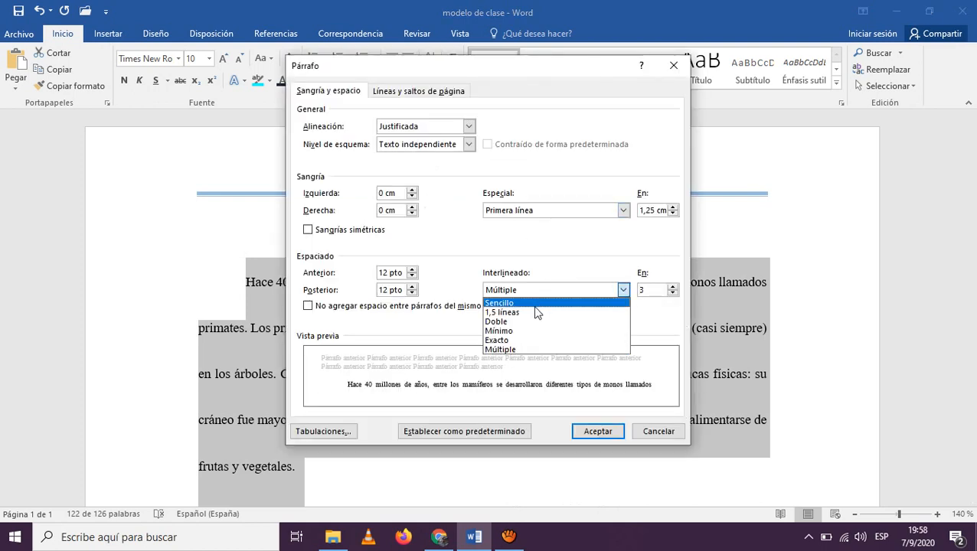
click(534, 314)
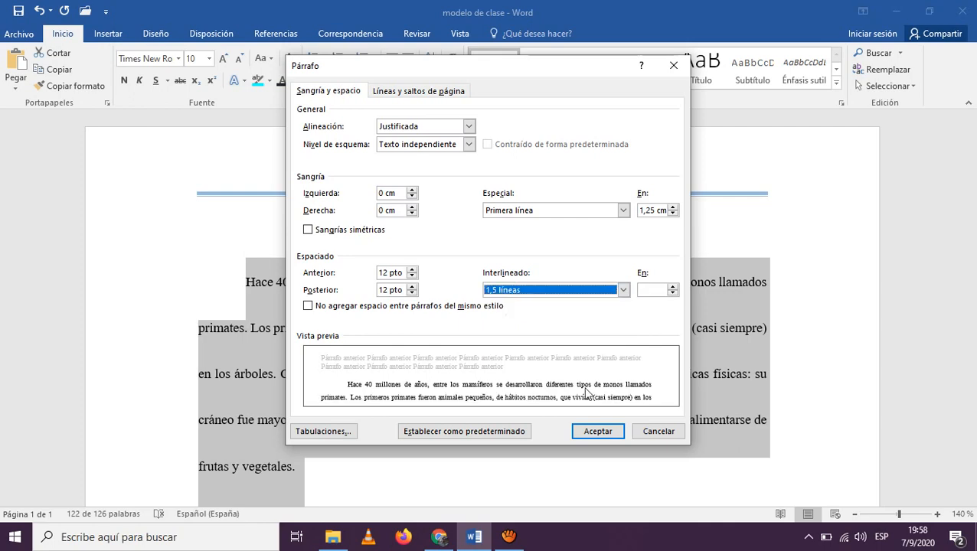
click(597, 432)
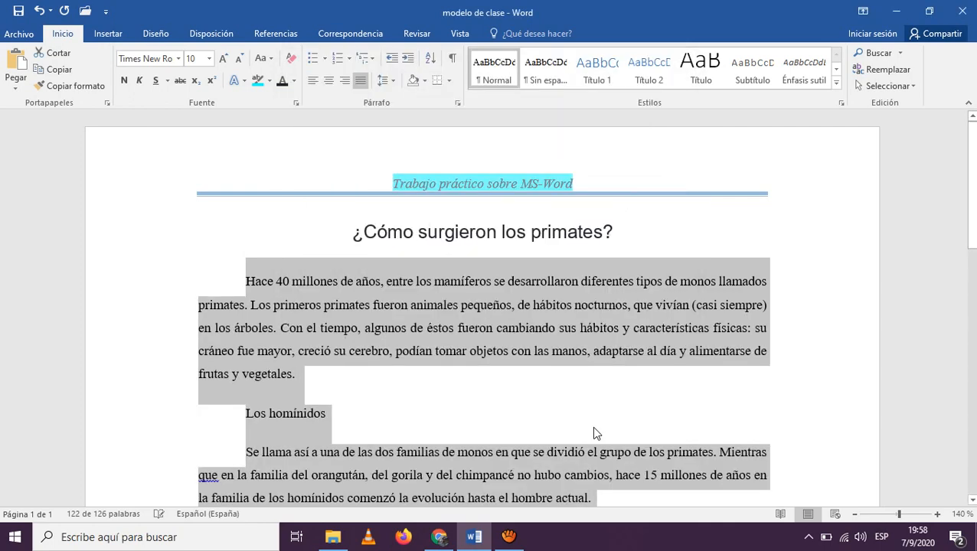
key(Down)
key(Down)
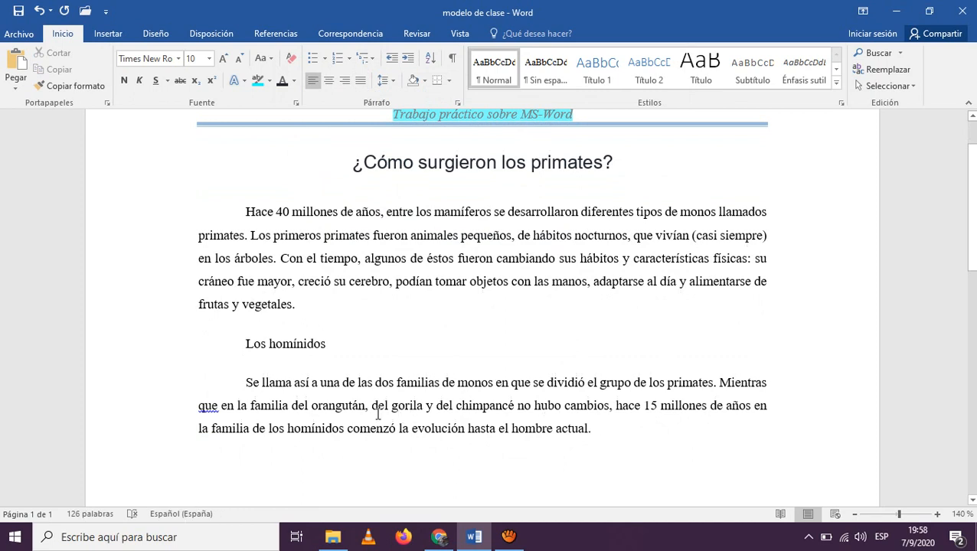
click(616, 428)
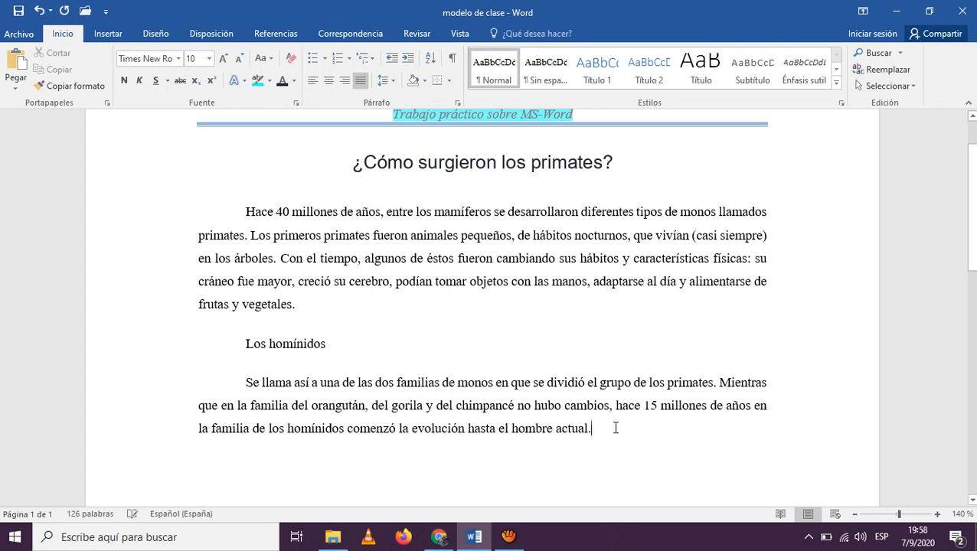
key(Down)
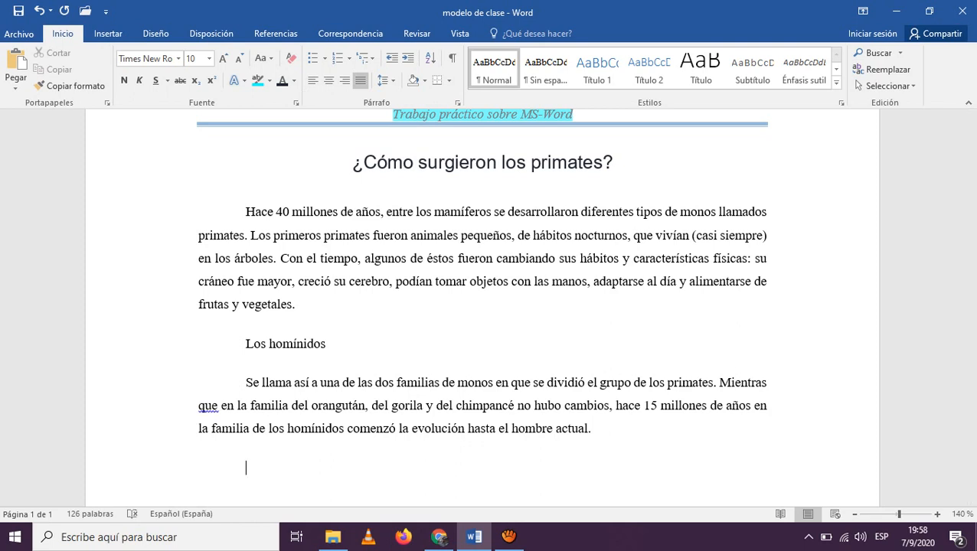
key(Up)
key(Up)
key(Up)
key(Down)
key(Down)
key(Down)
key(Down)
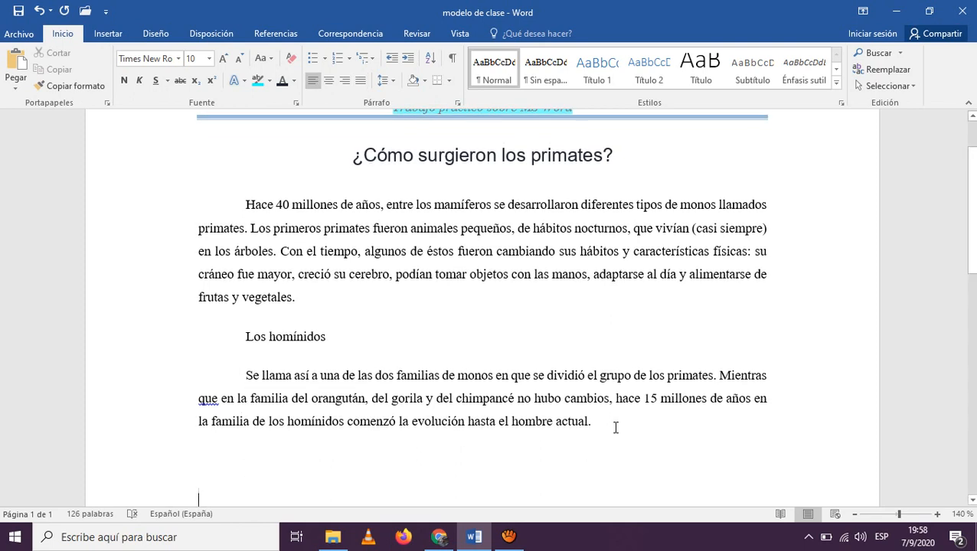
Set the special indent of the empty paragraph below "hombre actual." to (ninguno)
key(Up)
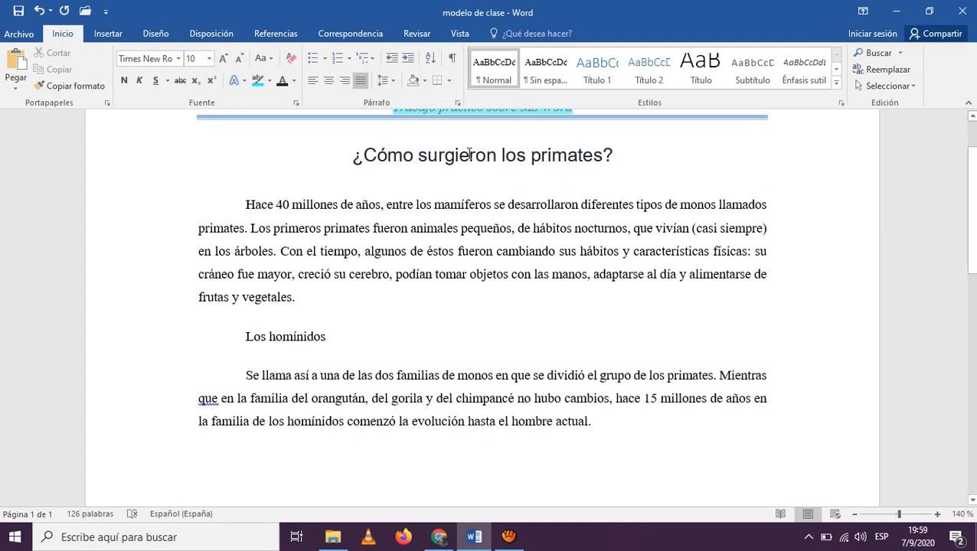
click(459, 104)
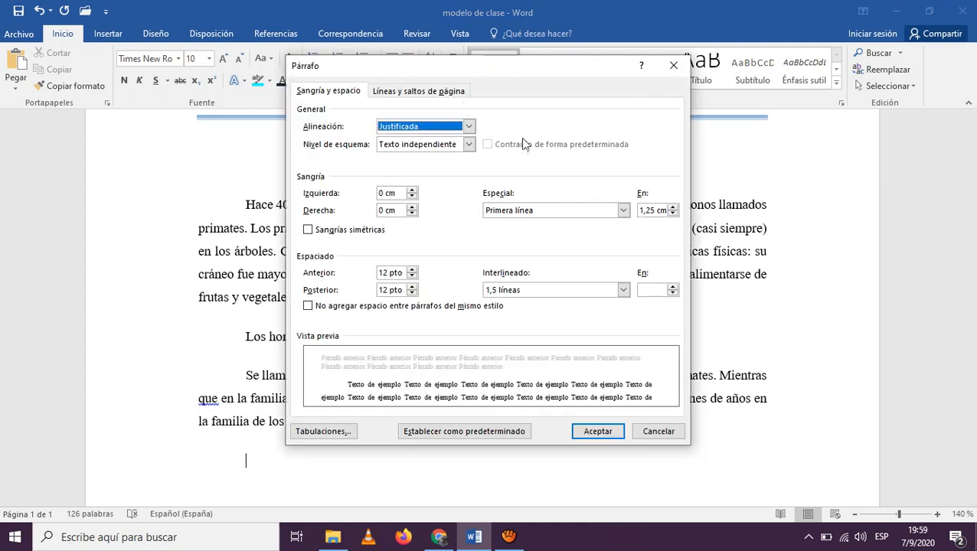
click(607, 212)
click(606, 213)
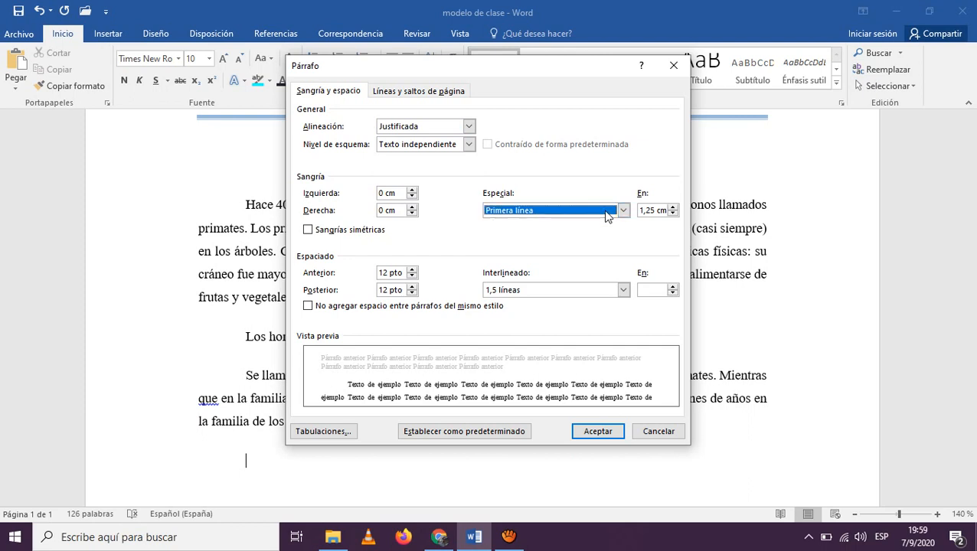
click(606, 213)
click(588, 223)
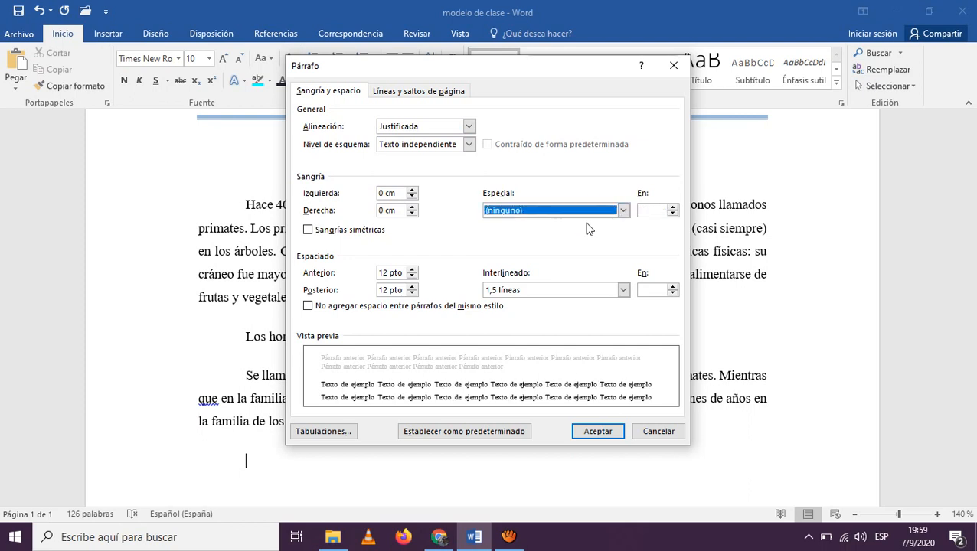
click(608, 431)
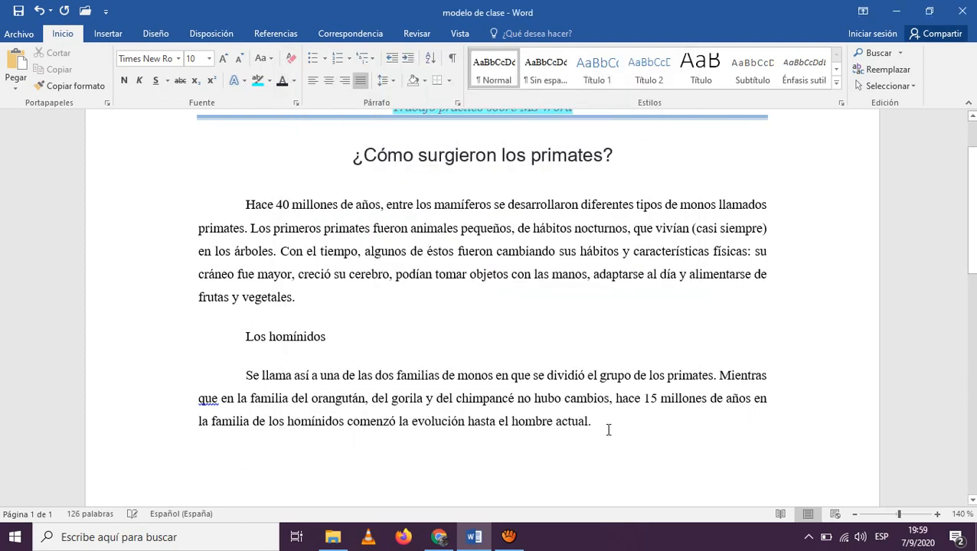
Select the body text from "Hace 40 millones" to "hombre actual." and set its special indent to (ninguno)
key(shift+Up)
key(shift+Up)
key(shift+Up)
key(shift+Up)
key(shift+Up)
key(shift+Up)
key(shift+Up)
key(shift+Up)
key(shift+Up)
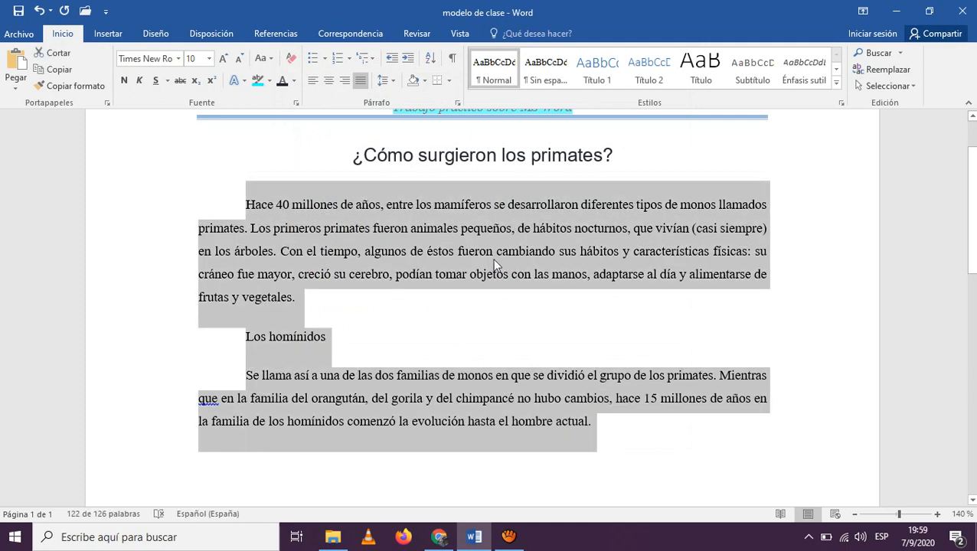
click(457, 102)
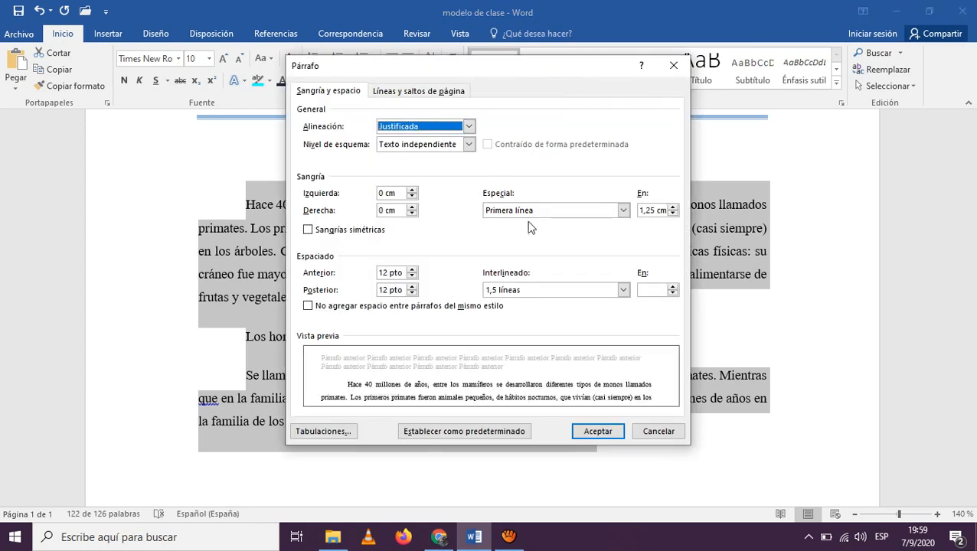
click(568, 208)
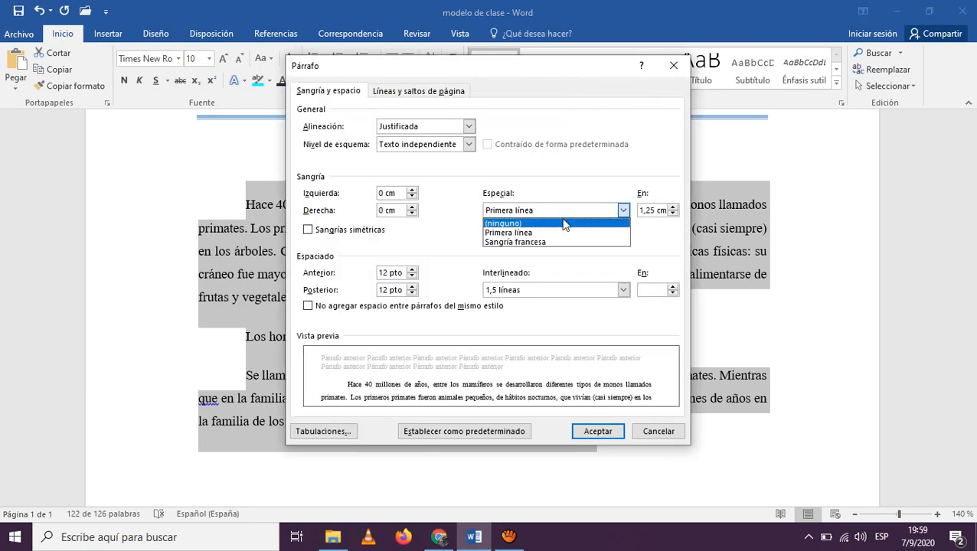
click(565, 222)
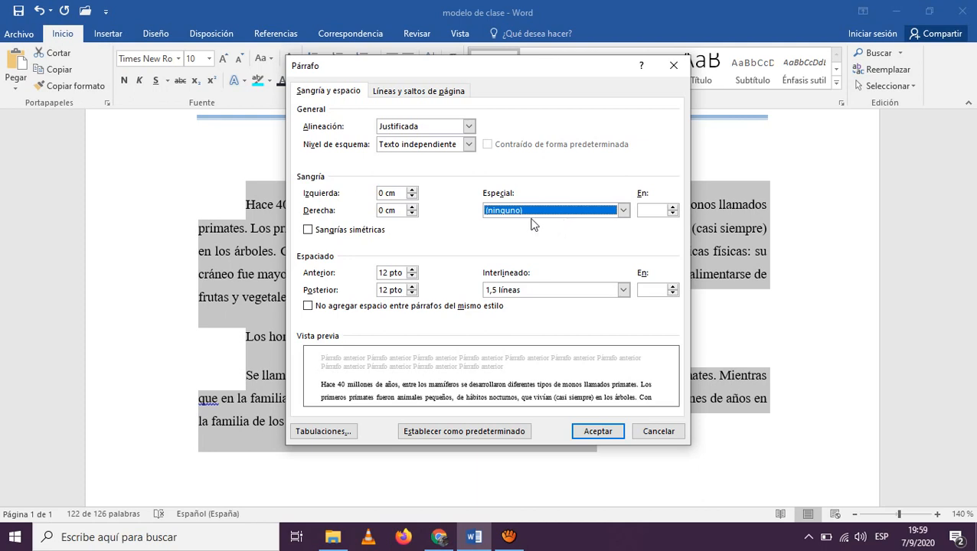
Set the left indent of the selected body text to 1,3 cm and apply the paragraph settings
click(413, 190)
click(413, 190)
click(412, 190)
click(413, 190)
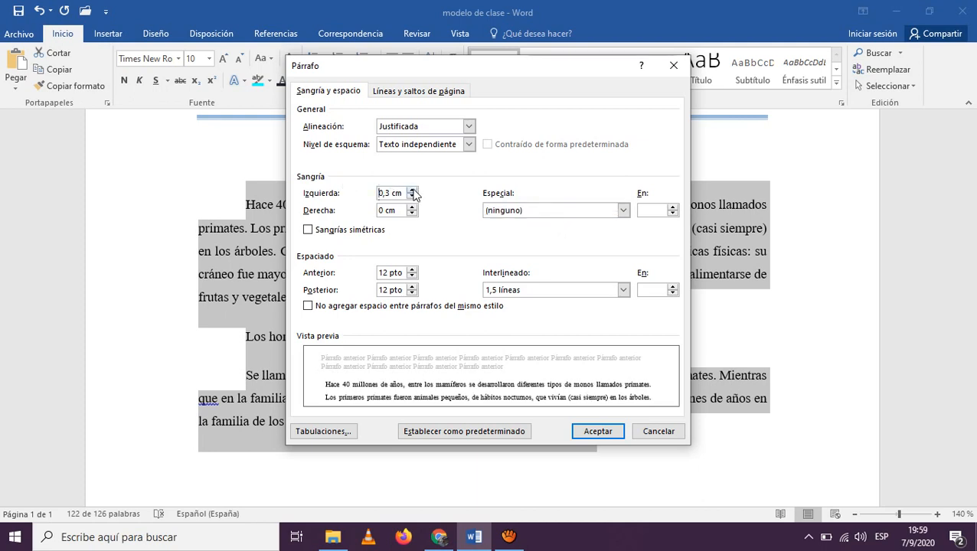
click(413, 190)
click(413, 189)
click(412, 190)
click(413, 189)
click(413, 190)
click(413, 190)
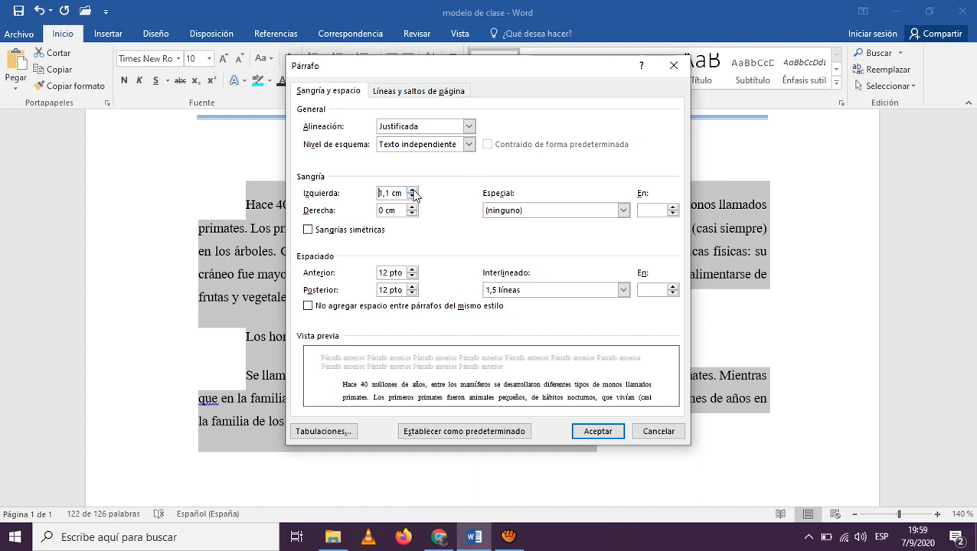
click(412, 190)
click(413, 190)
click(413, 190)
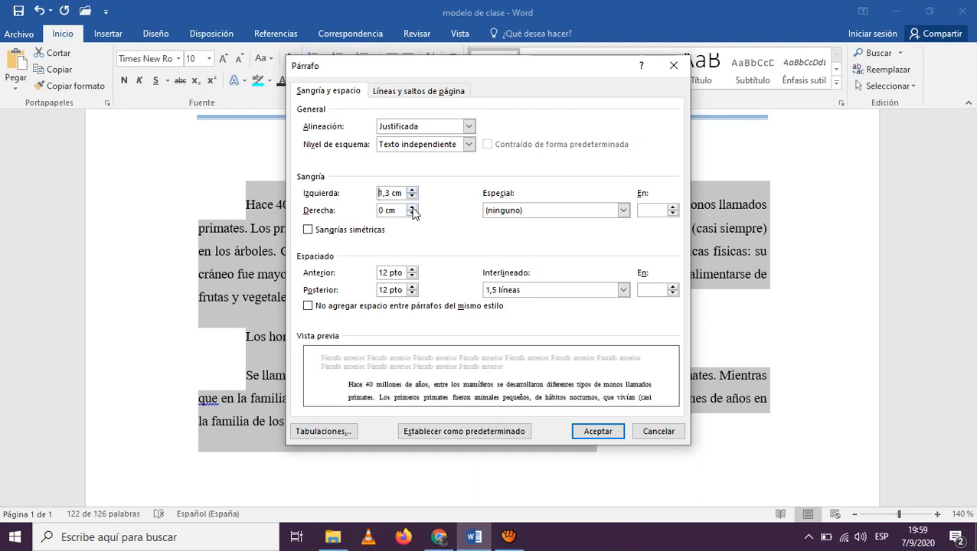
click(598, 432)
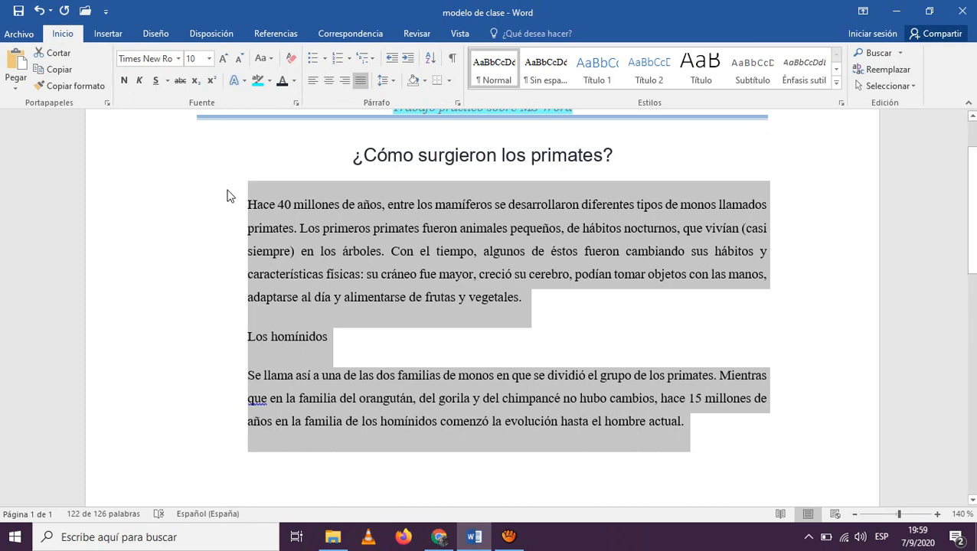
Set the right indent of the selected body text to 3 cm and apply the paragraph settings
click(457, 104)
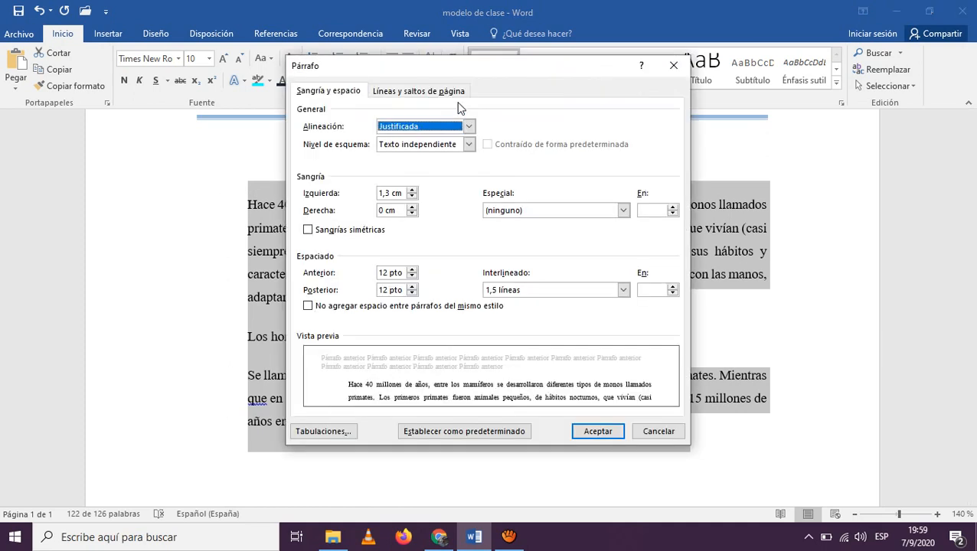
double_click(396, 217)
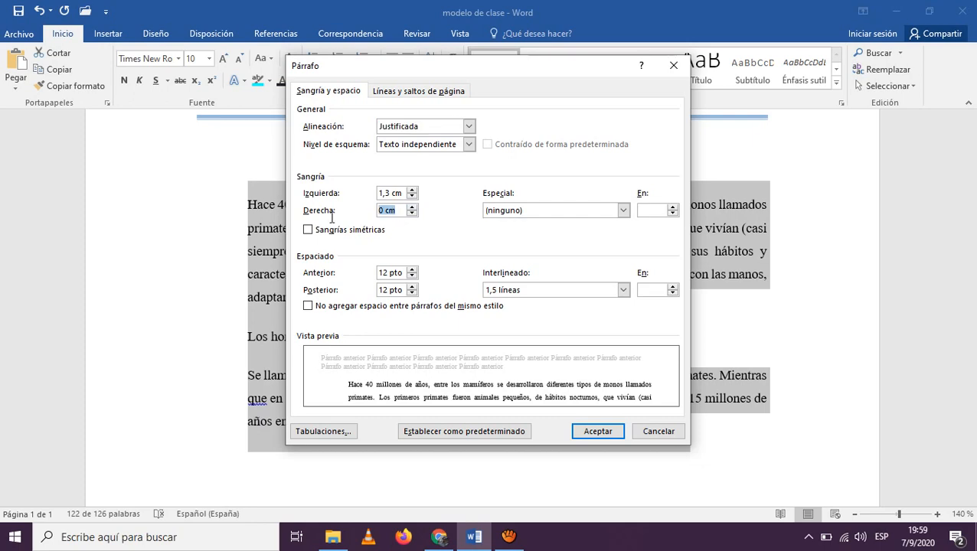
text(3 cm)
click(596, 432)
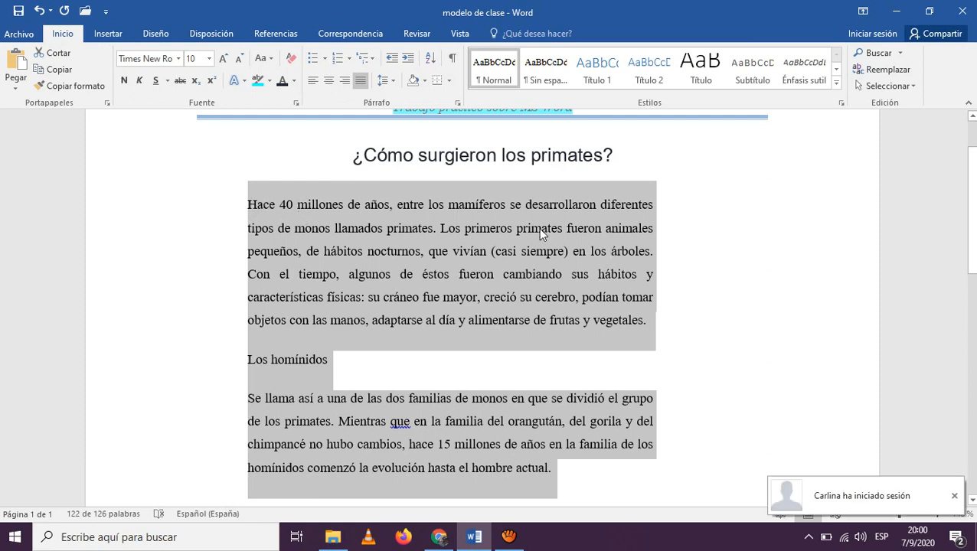
Set both the left and right indents of the selected body text to 0 in the paragraph settings
click(456, 104)
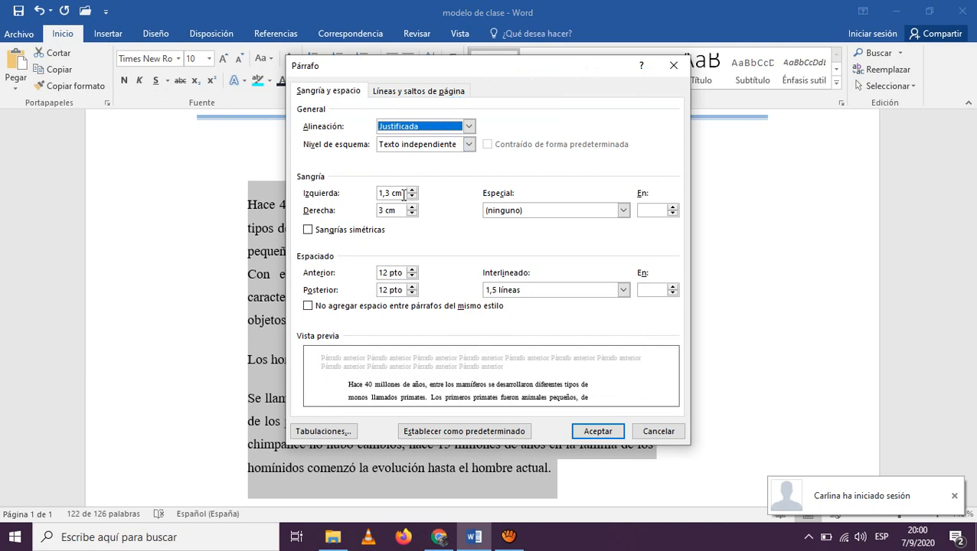
drag(402, 194, 359, 198)
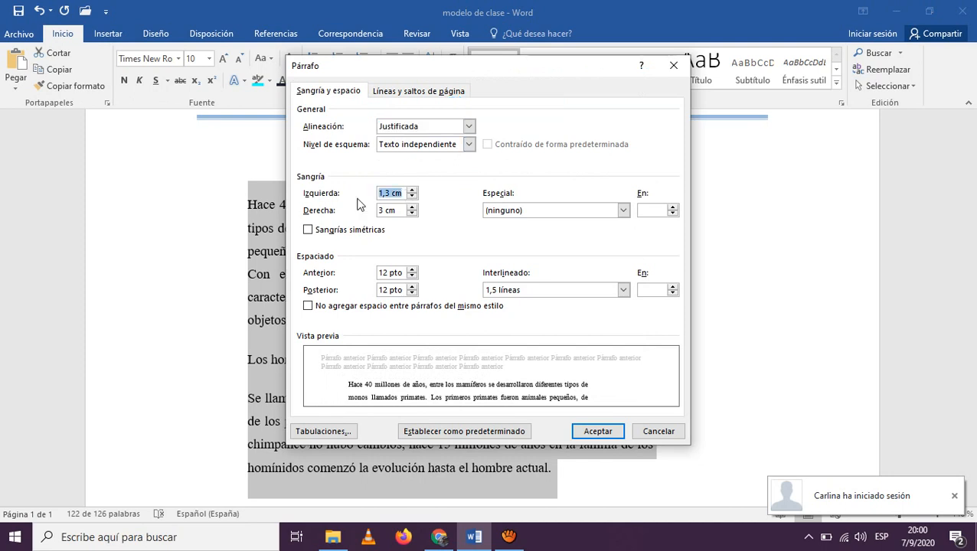
text(0)
key(Tab)
text(0)
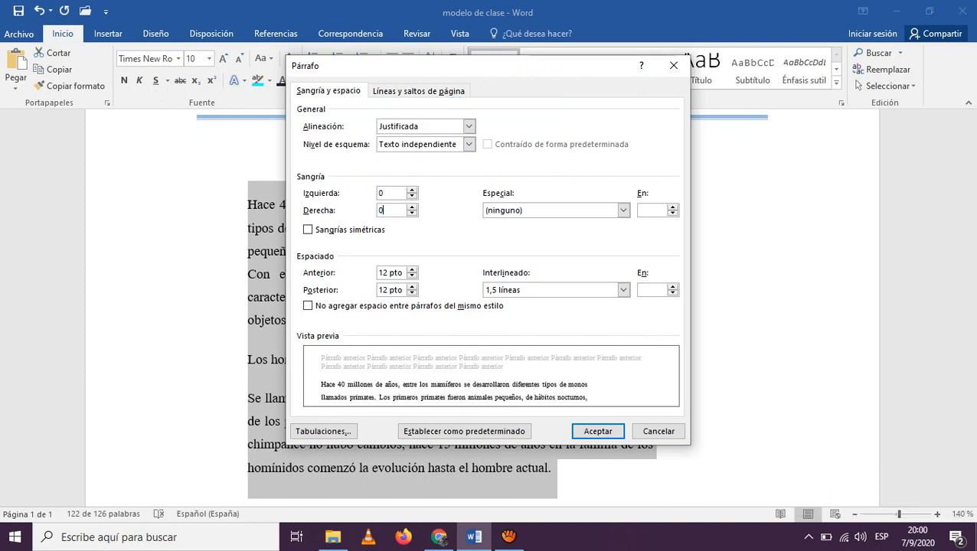
Give the selected body text a Primera línea special indent of 1,25 cm, apply the paragraph settings and deselect the text
key(Tab)
key(alt+Down)
key(Down)
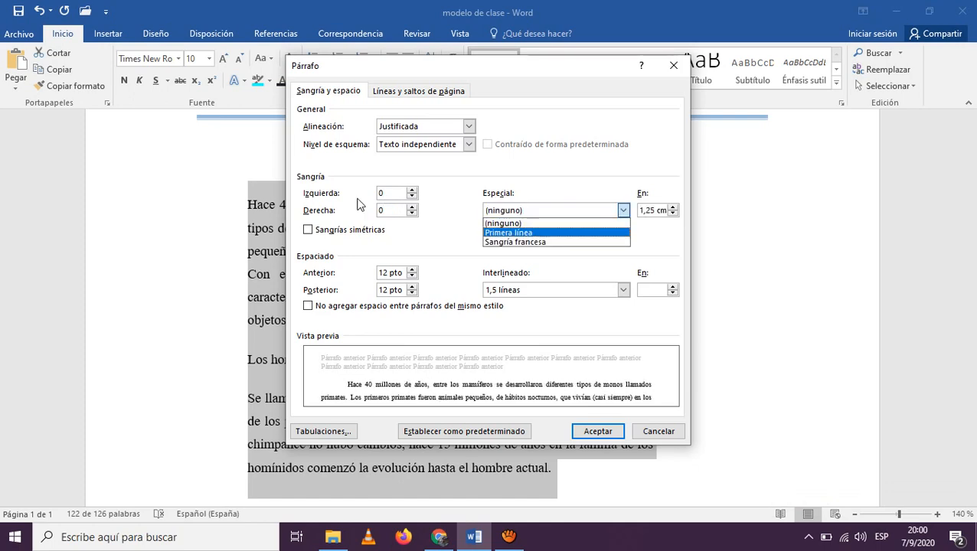
key(Tab)
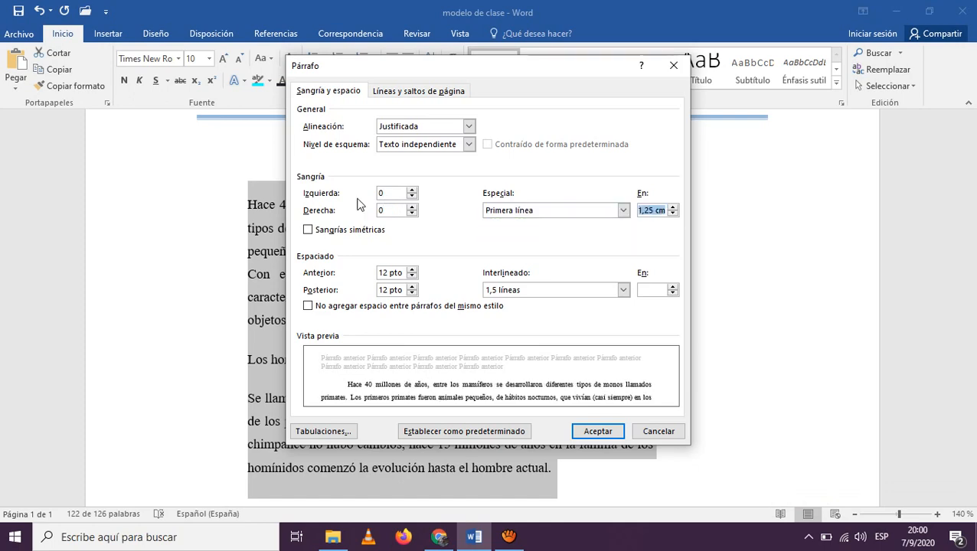
click(596, 431)
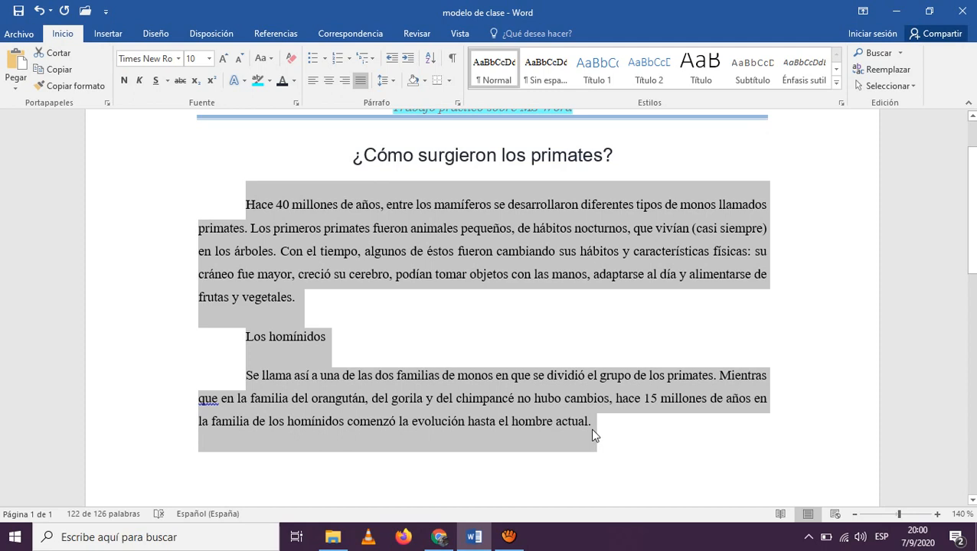
click(638, 444)
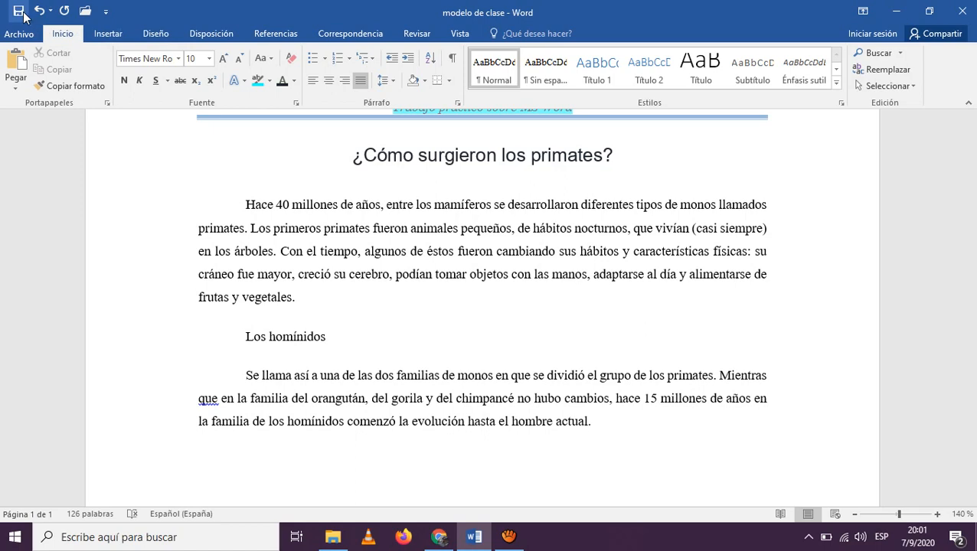
Save the document with Guardar como in the current folder "tp" as "modelo de clase", type Documento de Word
click(21, 35)
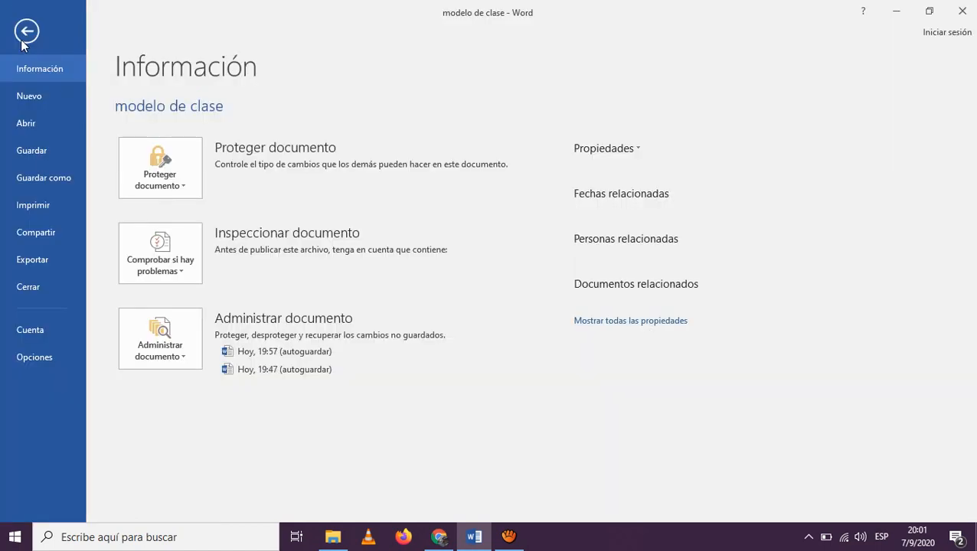
click(50, 182)
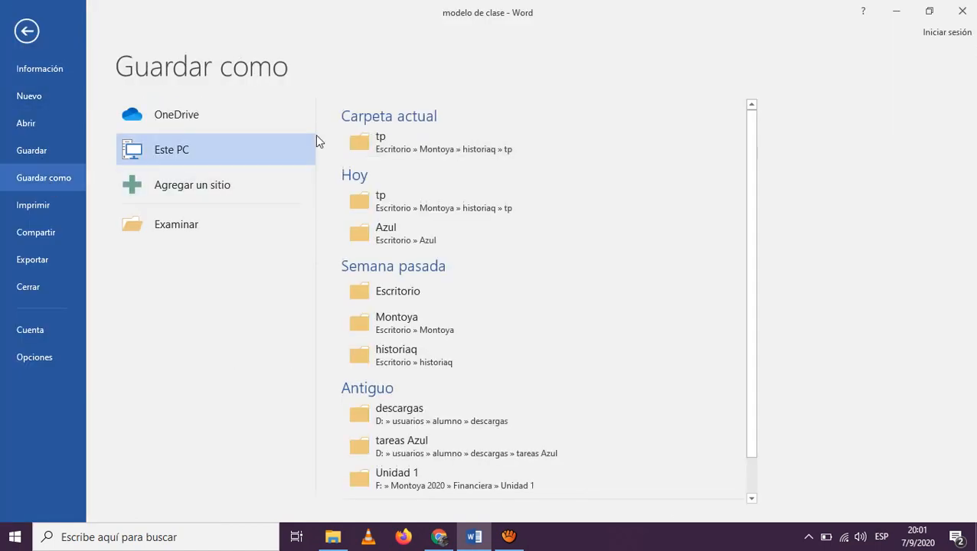
click(541, 136)
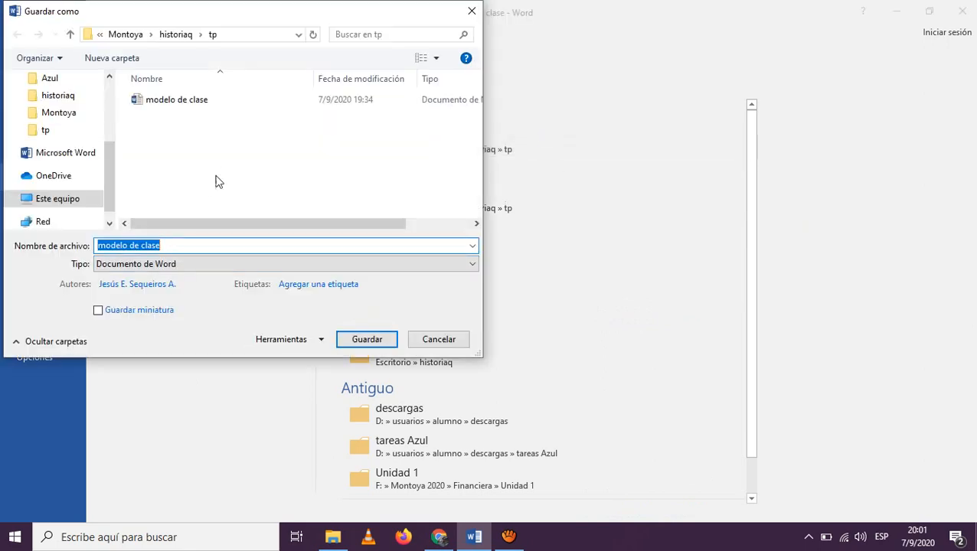
click(354, 337)
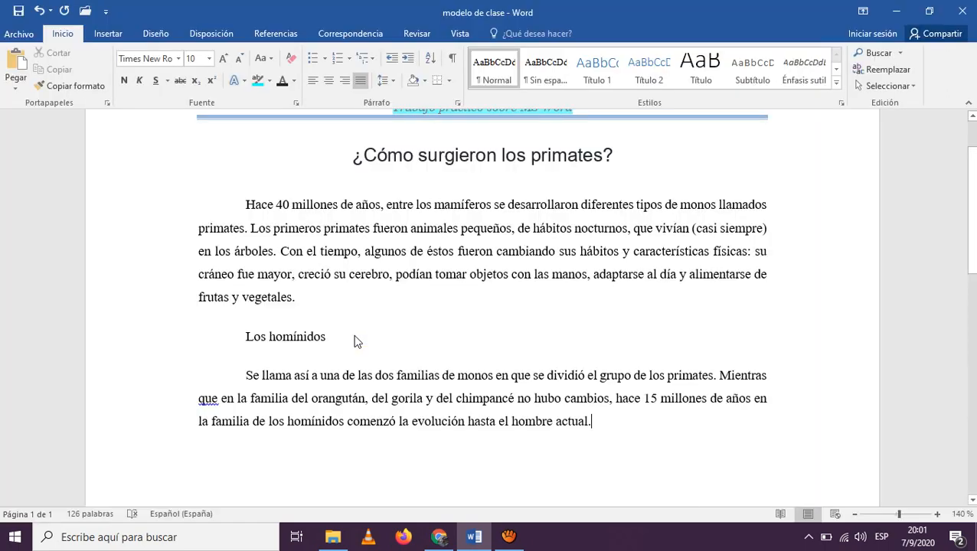